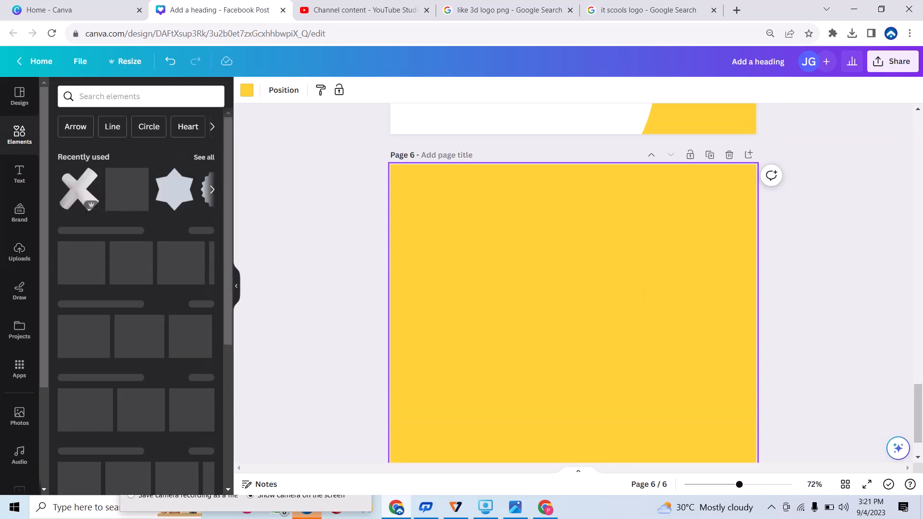
- Add a rounded square to the yellow page 6 and shrink it to a small, slightly wide badge
{"action": "scroll", "coordinate": [573, 282], "scroll_direction": "down", "scroll_amount": 1}
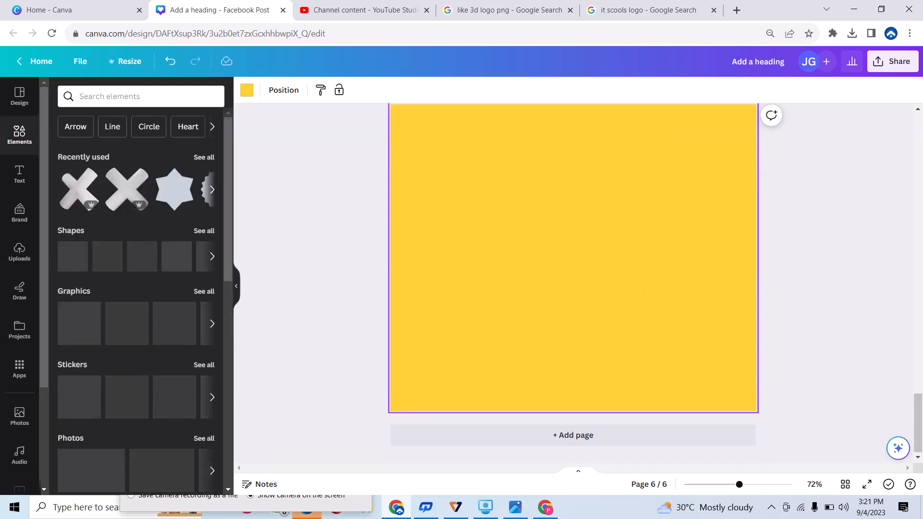
{"action": "scroll", "coordinate": [573, 283], "scroll_direction": "up", "scroll_amount": 1}
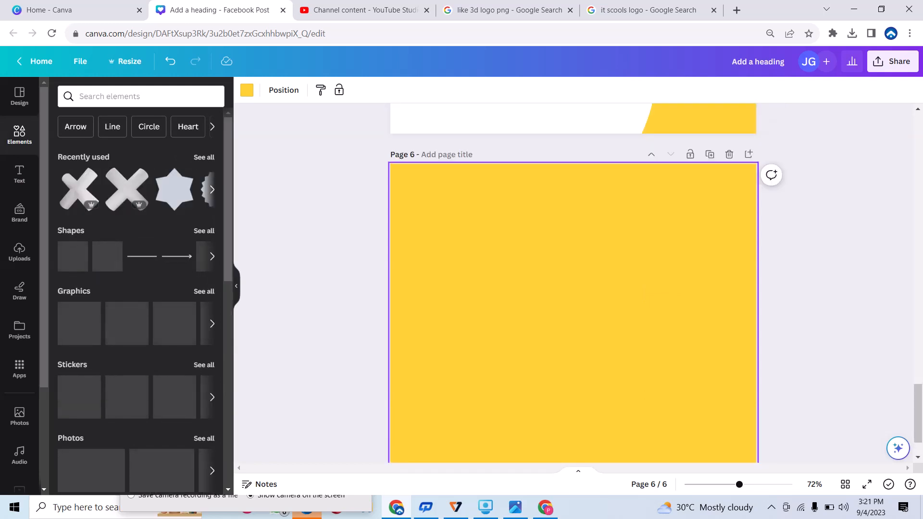
{"action": "scroll", "coordinate": [573, 283], "scroll_direction": "down", "scroll_amount": 1}
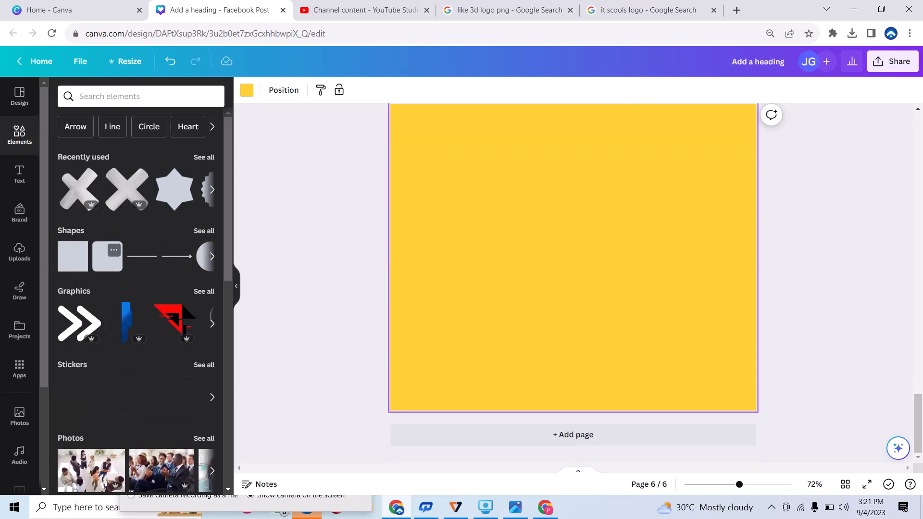
{"action": "left_click", "coordinate": [107, 256]}
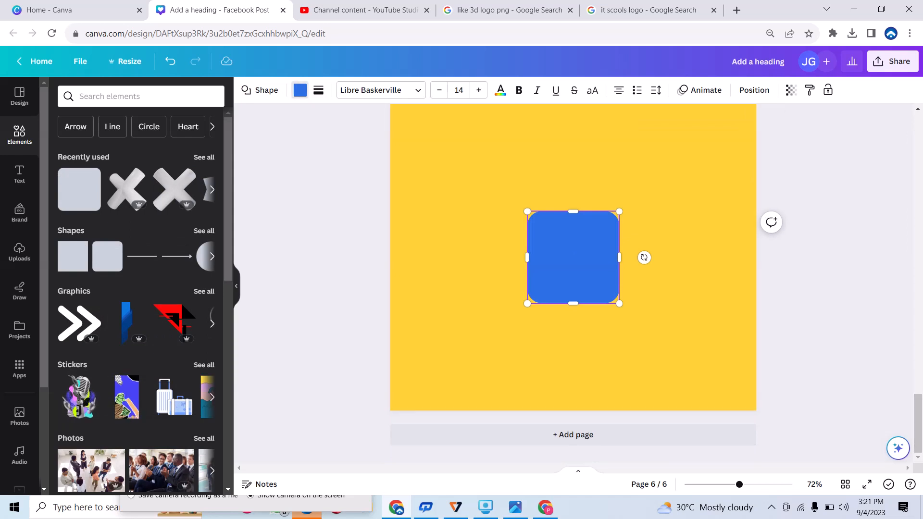
{"action": "left_click", "coordinate": [299, 90]}
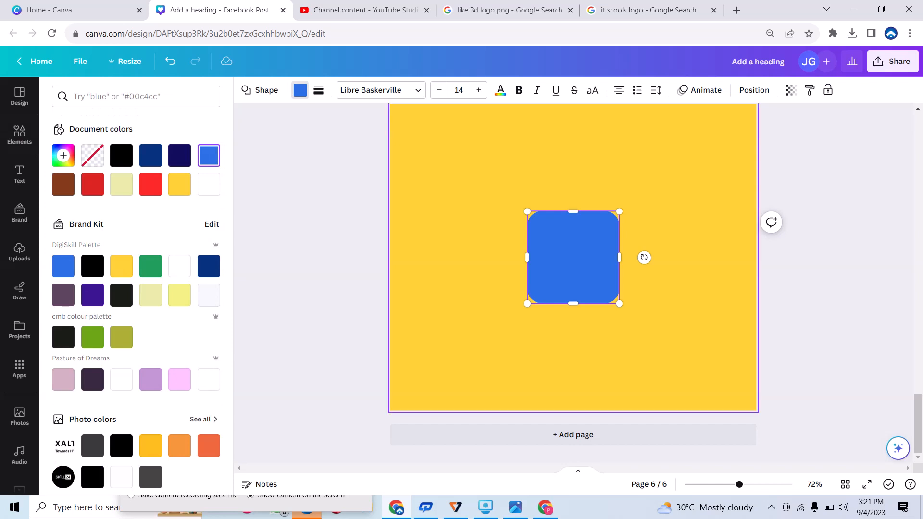
{"action": "left_click_drag", "start_coordinate": [619, 211], "coordinate": [556, 284]}
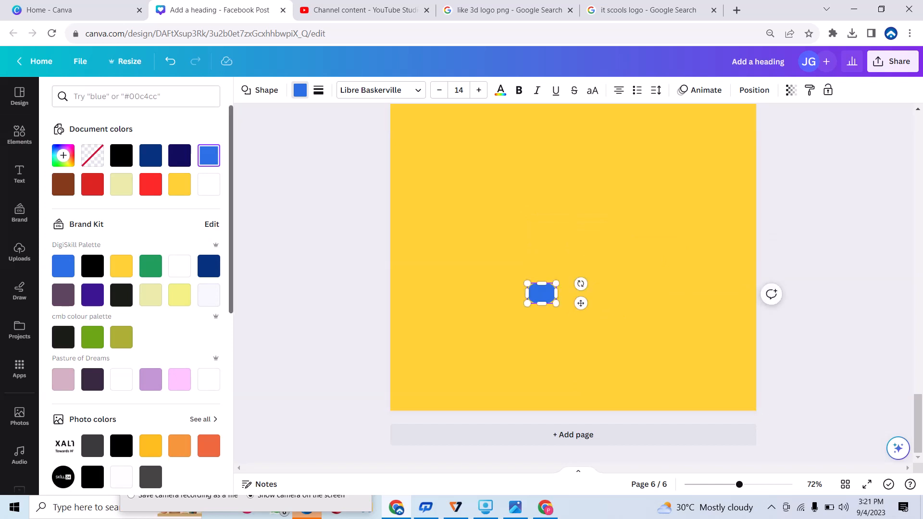
- Fill the badge with dark blue #06327d and move it to the yellow page's upper-left corner
{"action": "left_click", "coordinate": [180, 156]}
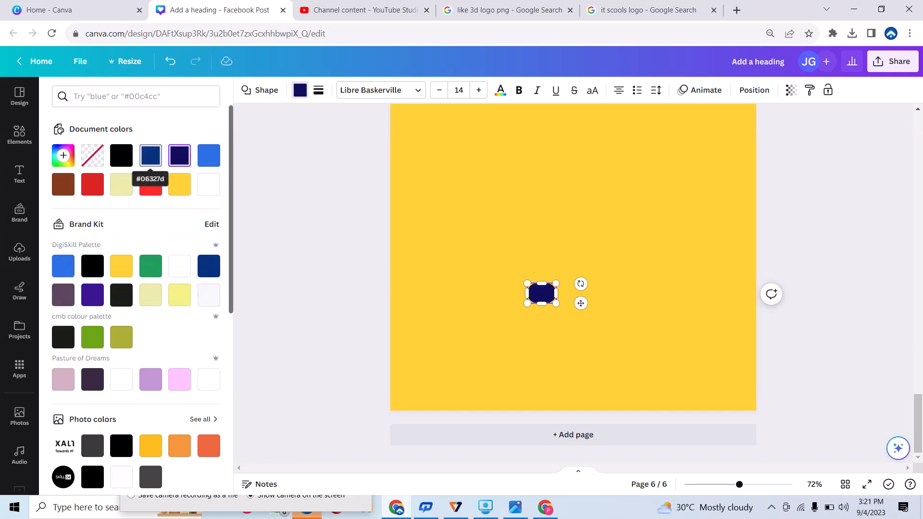
{"action": "left_click", "coordinate": [150, 155]}
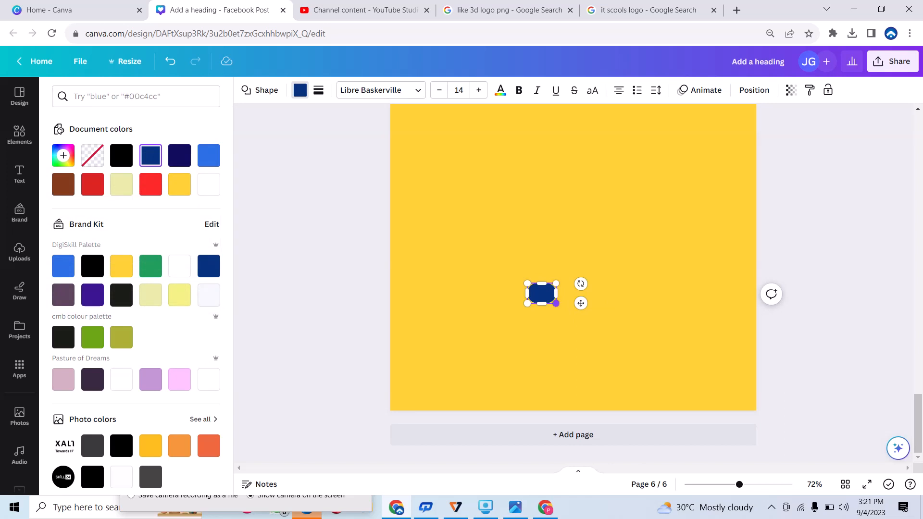
{"action": "left_click_drag", "start_coordinate": [557, 293], "coordinate": [486, 232]}
{"action": "key", "text": "Delete"}
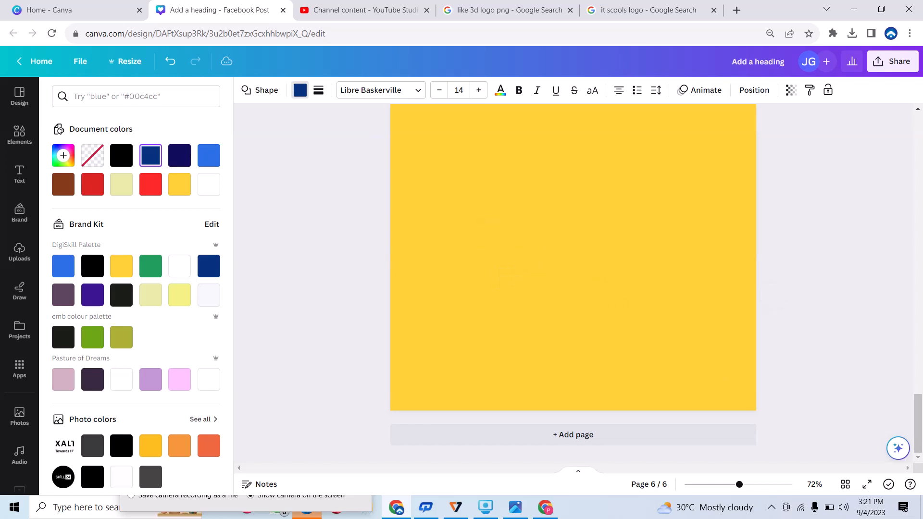
{"action": "left_click_drag", "start_coordinate": [368, 87], "coordinate": [433, 135]}
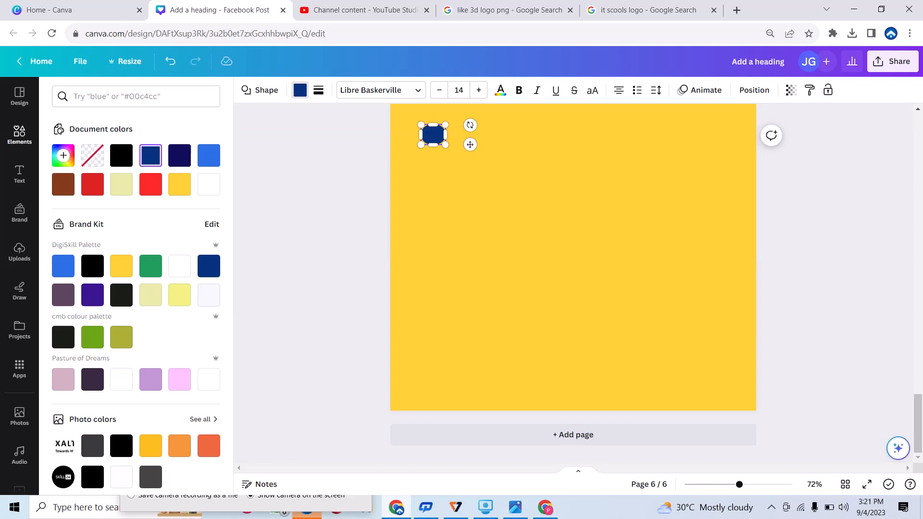
- Add a single-line heading reading "IT" on the yellow page and set its font to Montserrat Classic
{"action": "left_click", "coordinate": [20, 174]}
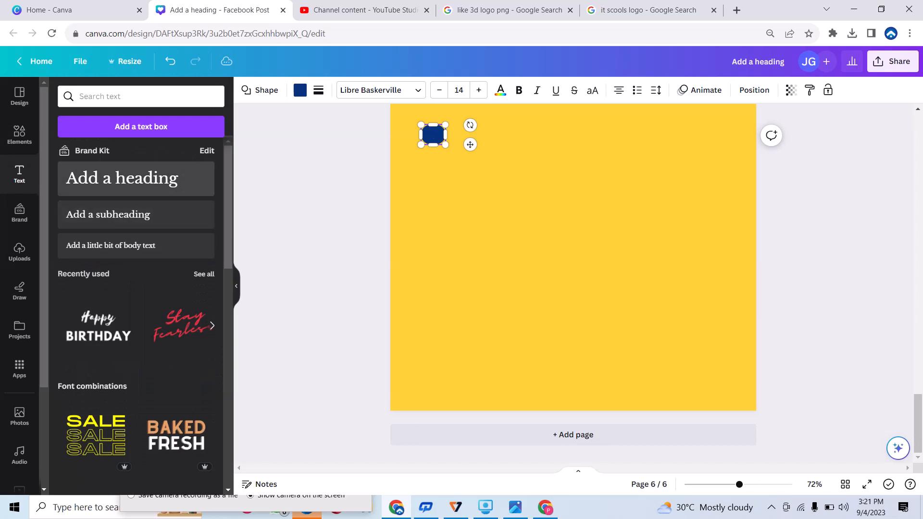
{"action": "left_click", "coordinate": [122, 179]}
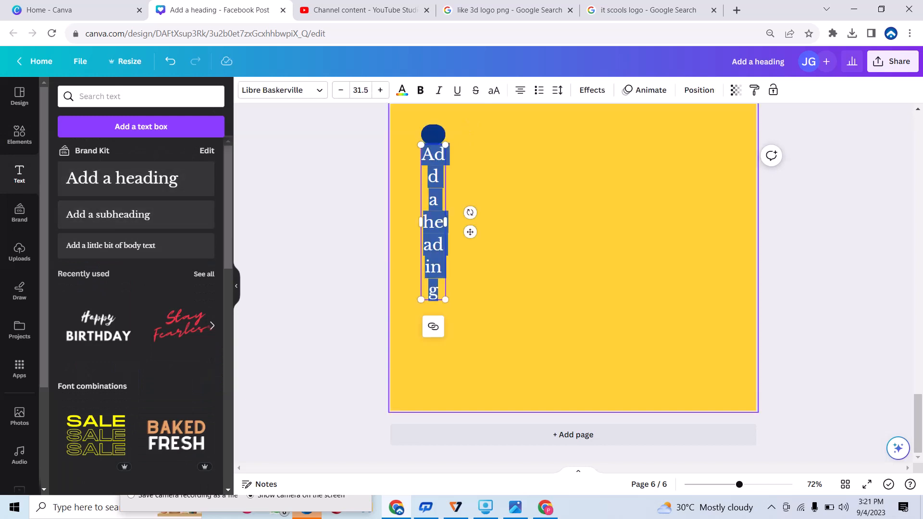
{"action": "left_click_drag", "start_coordinate": [446, 222], "coordinate": [703, 155]}
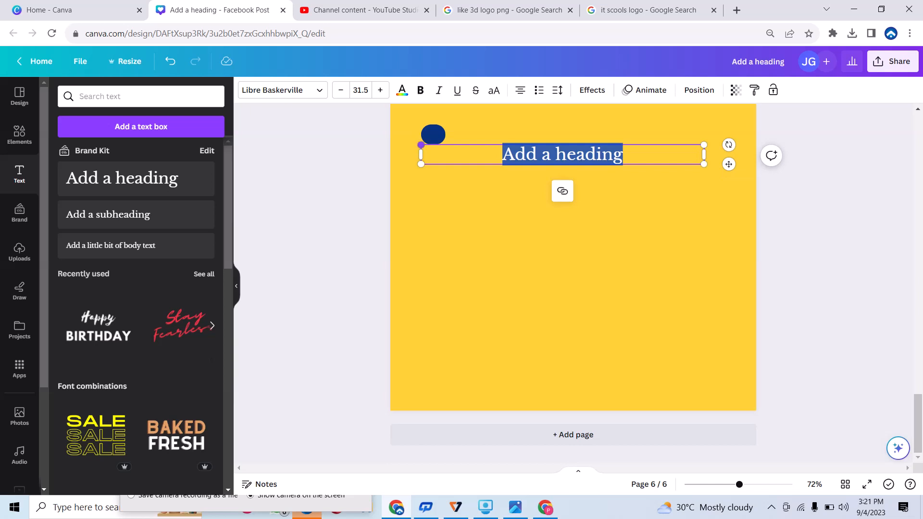
{"action": "left_click_drag", "start_coordinate": [421, 145], "coordinate": [504, 151]}
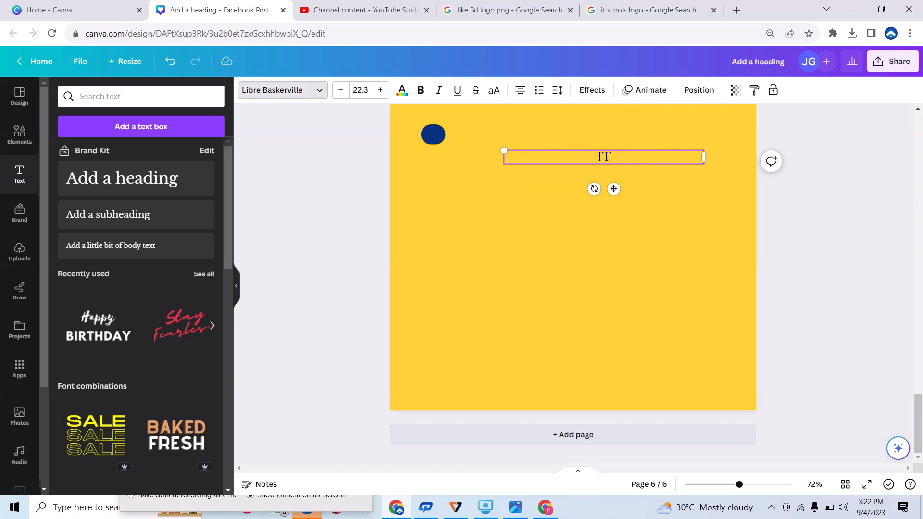
{"action": "left_click", "coordinate": [282, 90]}
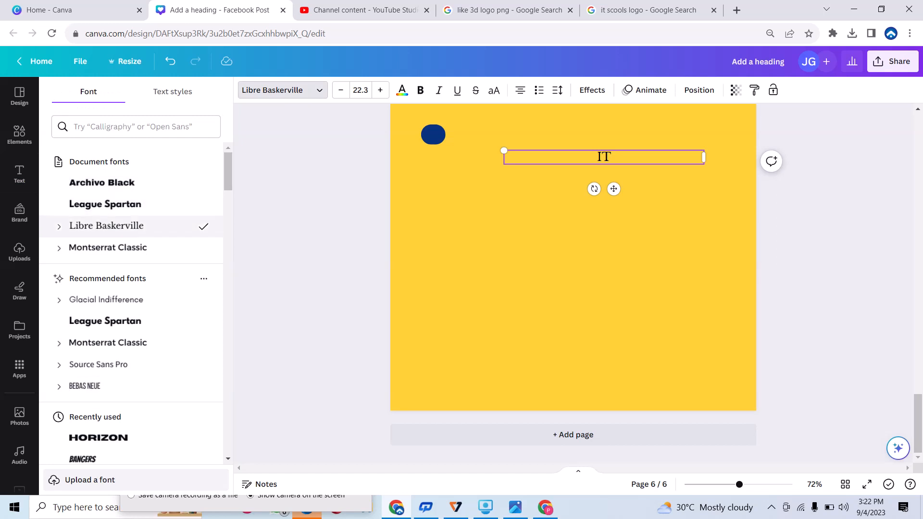
{"action": "left_click", "coordinate": [108, 247]}
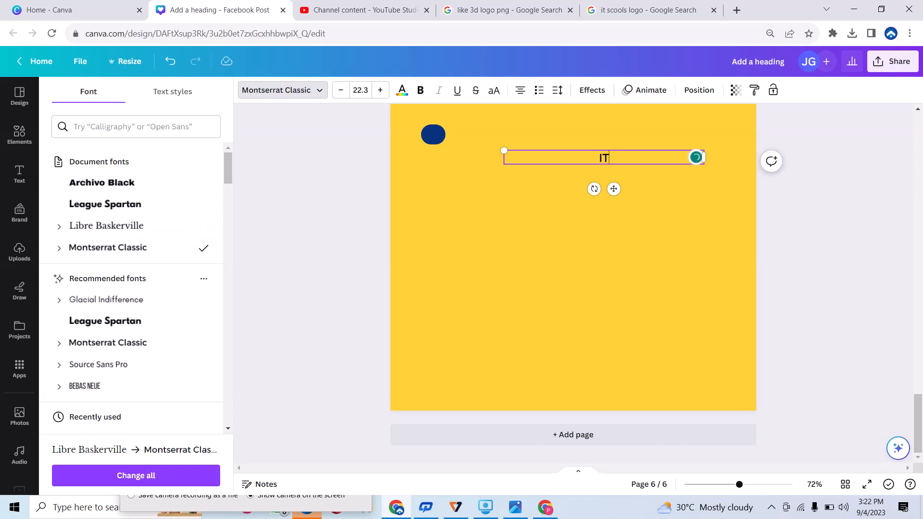
{"action": "left_click", "coordinate": [573, 257]}
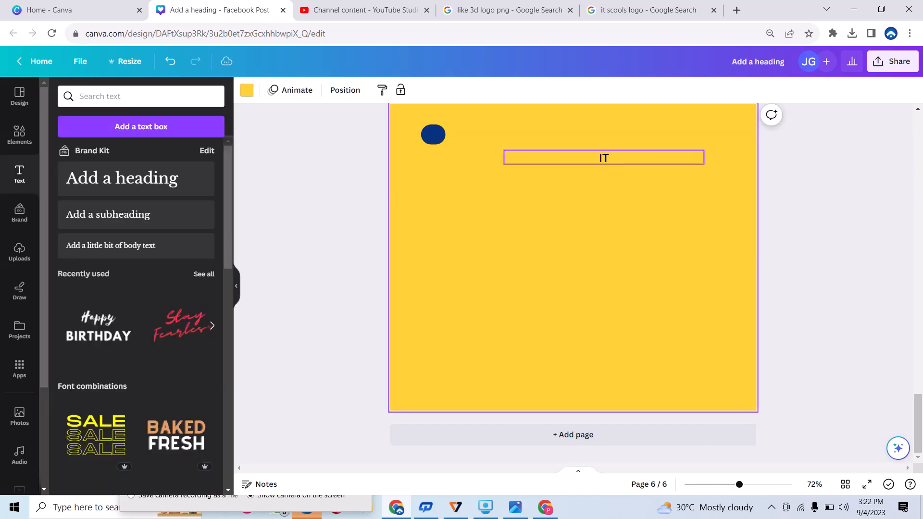
- Enlarge the "IT" text to size 27.9 and colour it white
{"action": "left_click", "coordinate": [604, 158]}
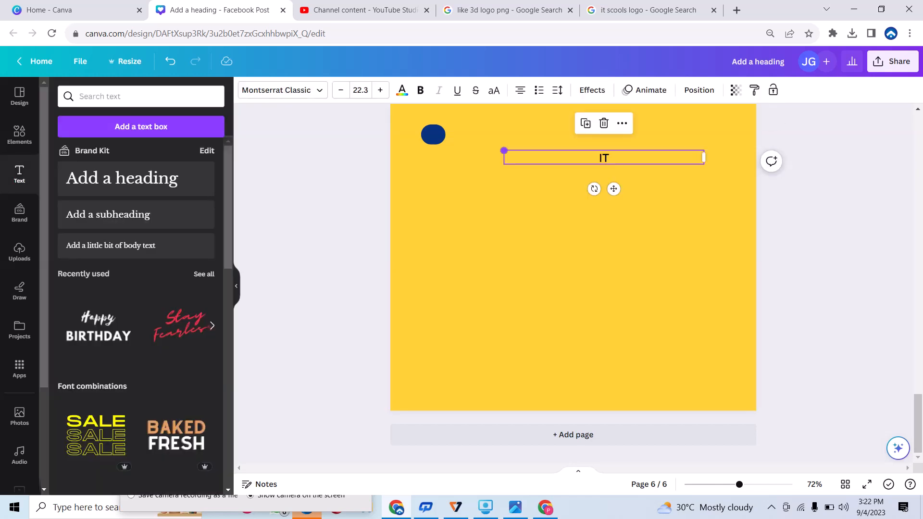
{"action": "left_click_drag", "start_coordinate": [504, 150], "coordinate": [453, 147]}
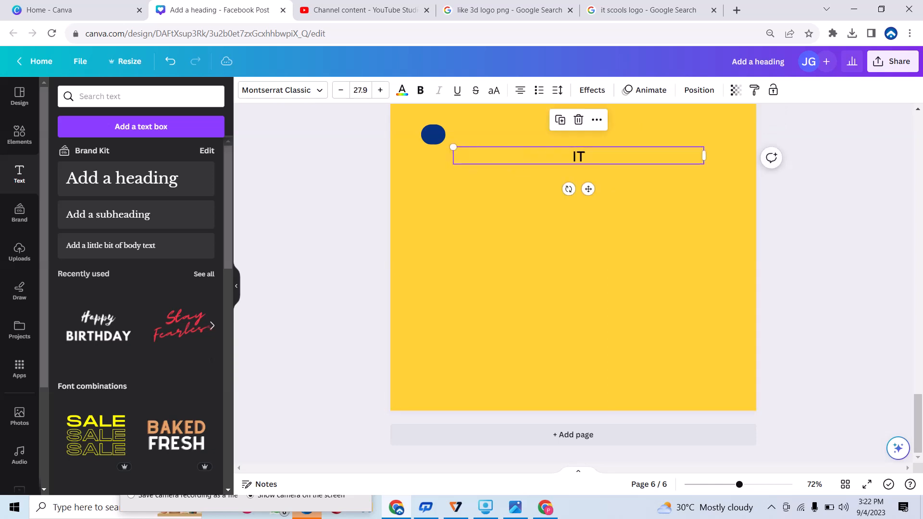
{"action": "double_click", "coordinate": [577, 156]}
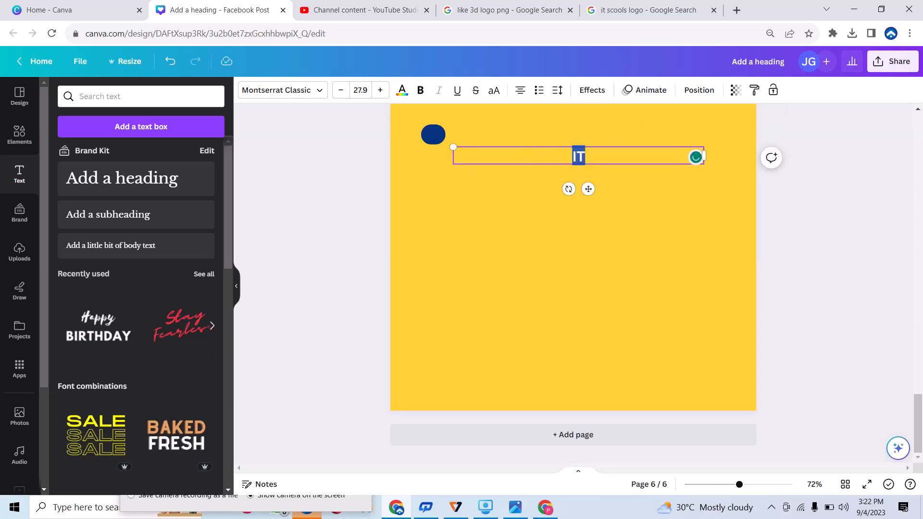
{"action": "left_click", "coordinate": [402, 90]}
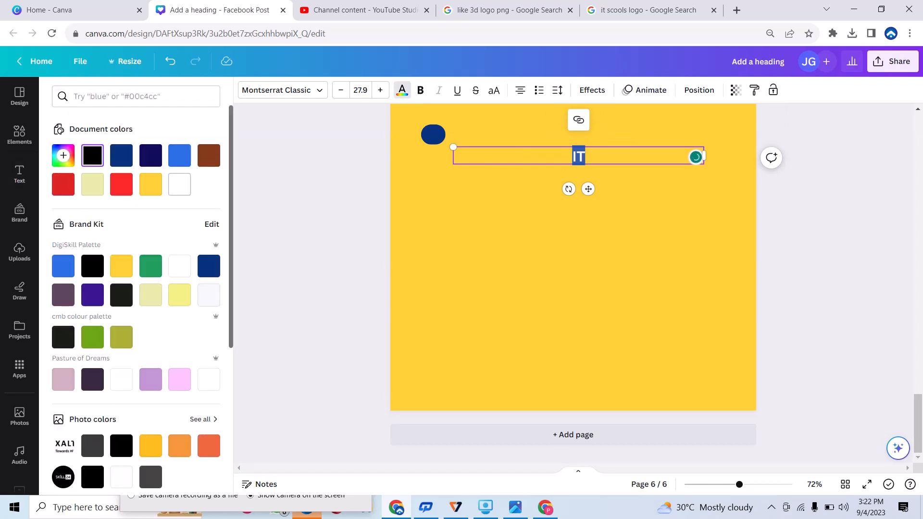
{"action": "left_click", "coordinate": [180, 184]}
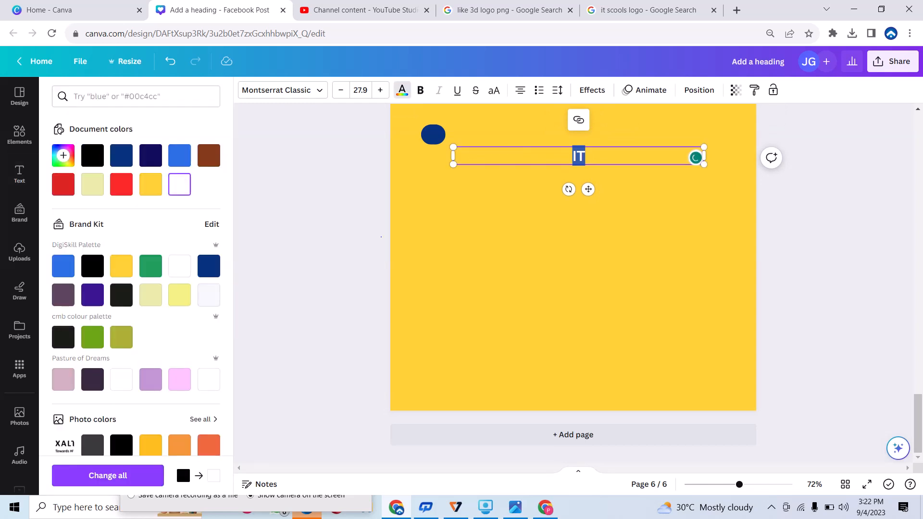
{"action": "left_click", "coordinate": [573, 257]}
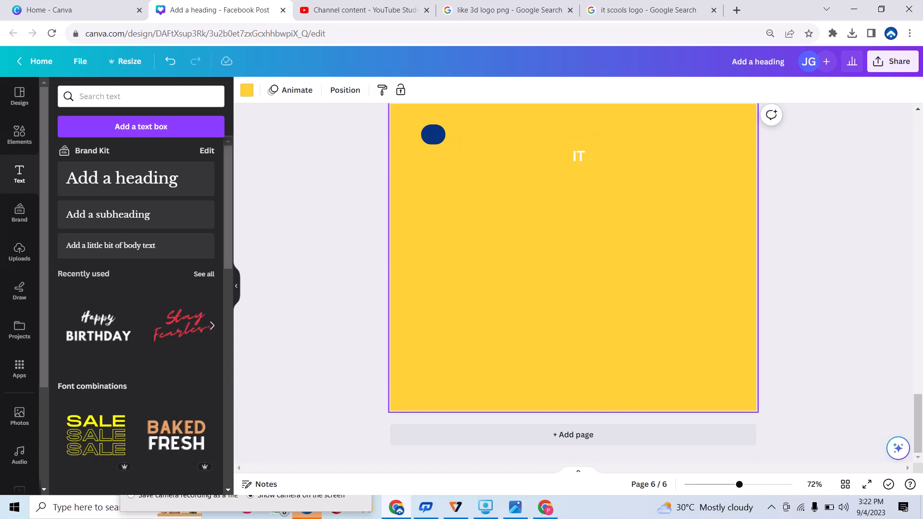
- Place the white "IT" text centred on the dark blue badge
{"action": "left_click_drag", "start_coordinate": [579, 157], "coordinate": [437, 134]}
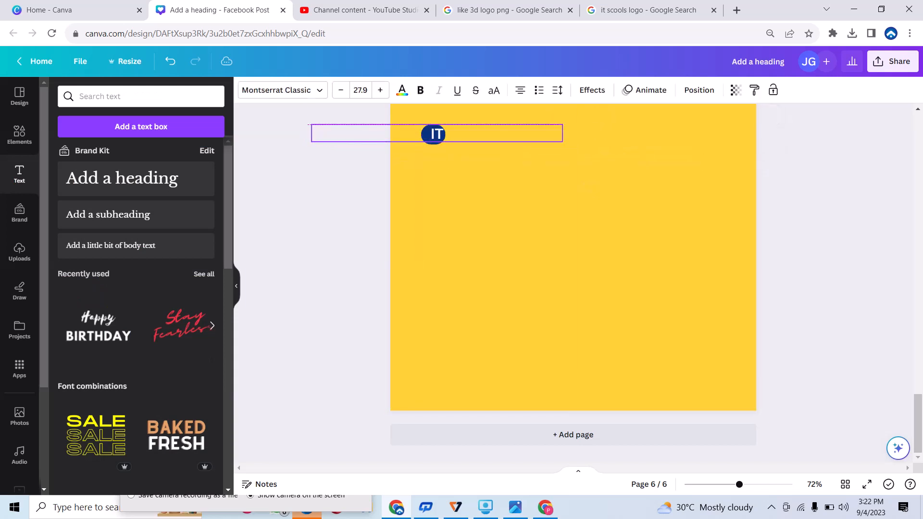
{"action": "left_click_drag", "start_coordinate": [437, 134], "coordinate": [437, 134]}
{"action": "left_click", "coordinate": [492, 171]}
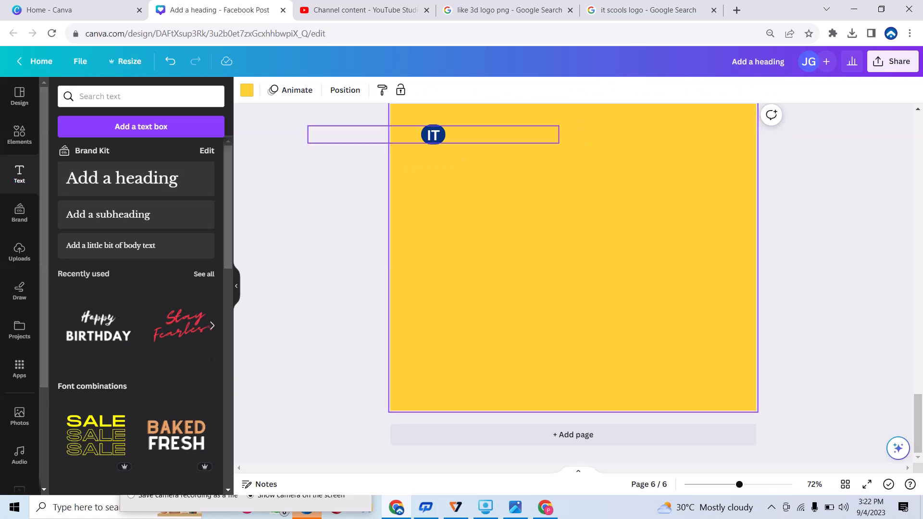
- Duplicate the "IT" text beside the badge and turn the copy into the dark blue word "Scools"
{"action": "left_click", "coordinate": [433, 135]}
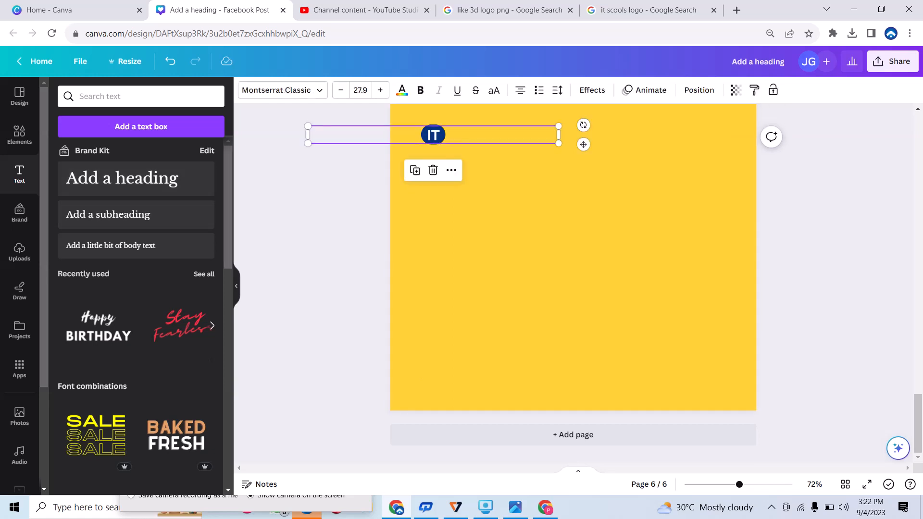
{"action": "left_click", "coordinate": [414, 170]}
{"action": "left_click_drag", "start_coordinate": [439, 140], "coordinate": [512, 133]}
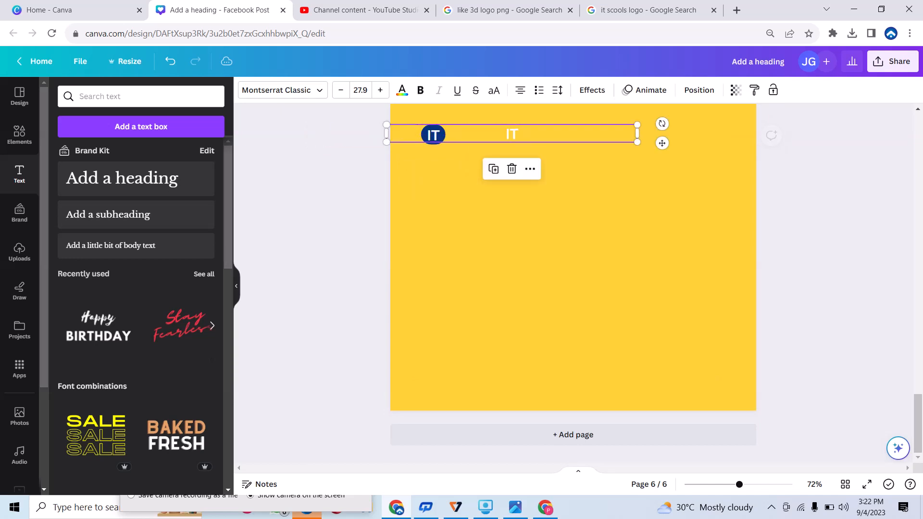
{"action": "double_click", "coordinate": [512, 133]}
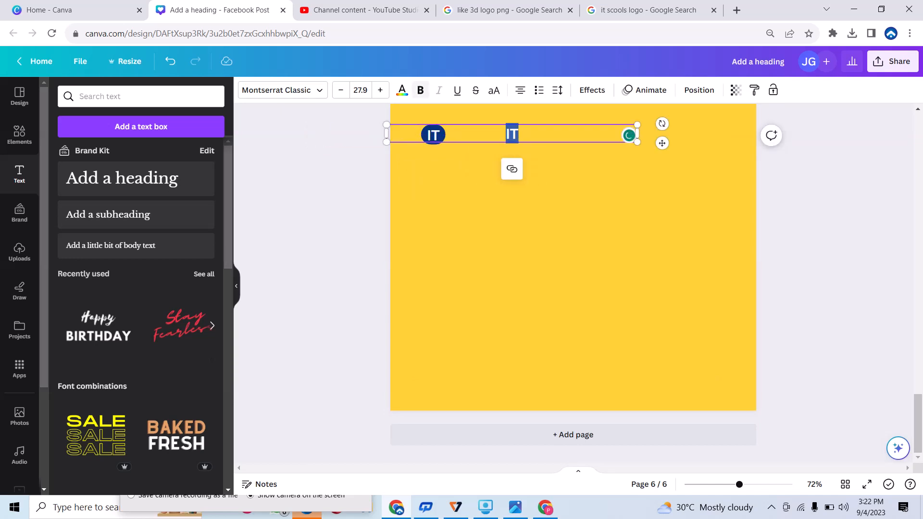
{"action": "mouse_move", "coordinate": [455, 507]}
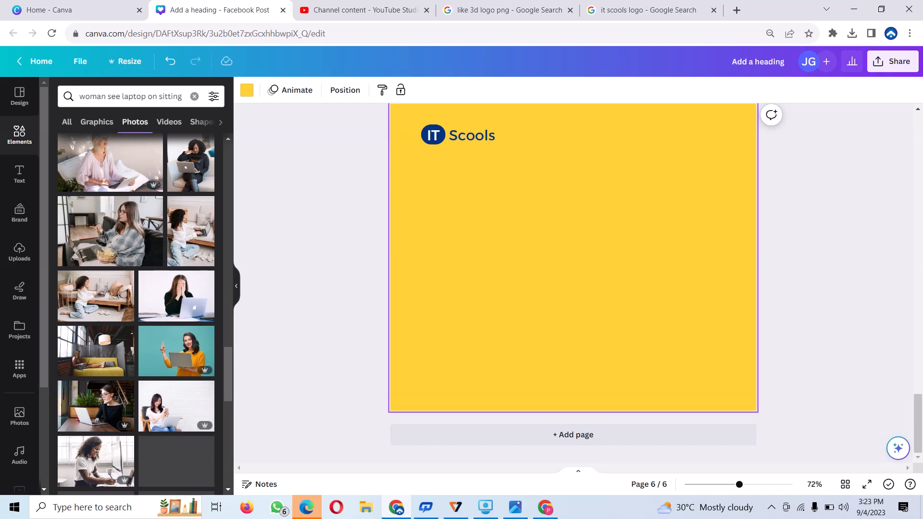
- Add the photo of the cross-legged woman with a laptop on a blue backdrop to the page and remove its background
{"action": "scroll", "coordinate": [136, 313], "scroll_direction": "down", "scroll_amount": 8}
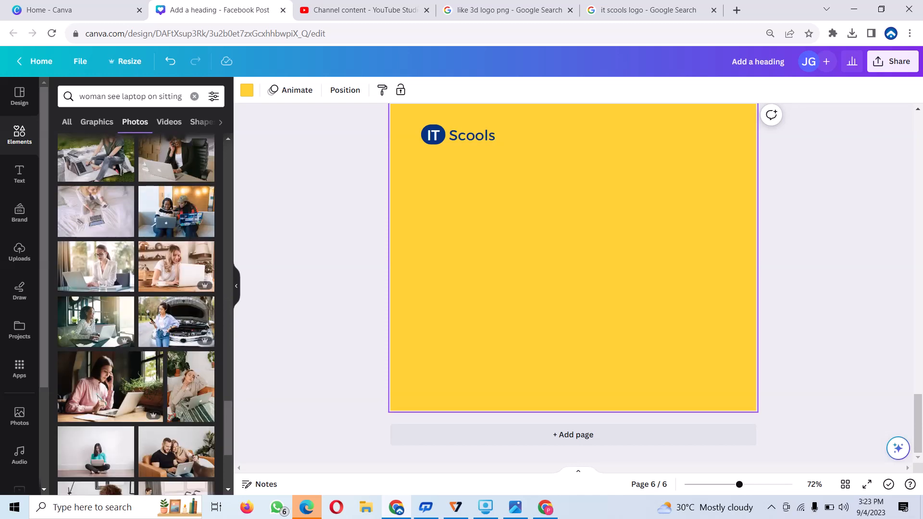
{"action": "scroll", "coordinate": [136, 312], "scroll_direction": "down", "scroll_amount": 5}
{"action": "scroll", "coordinate": [136, 312], "scroll_direction": "down", "scroll_amount": 5}
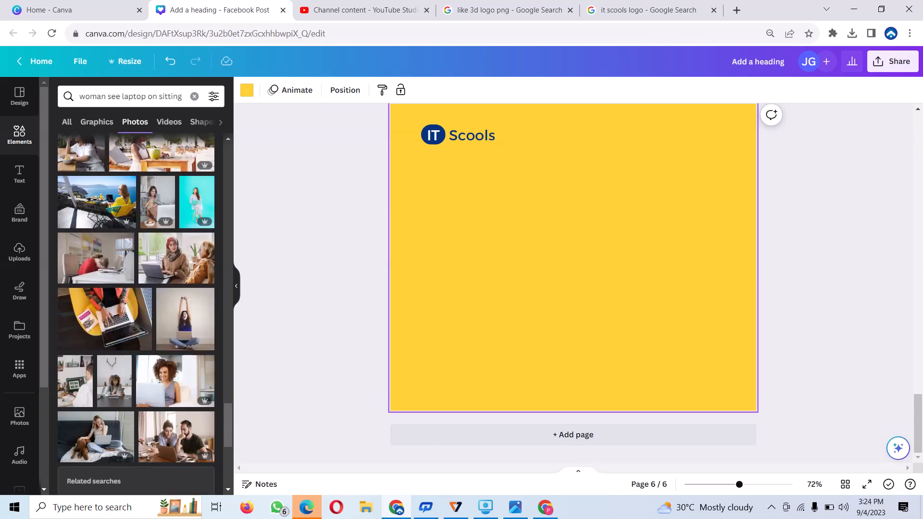
{"action": "scroll", "coordinate": [136, 313], "scroll_direction": "down", "scroll_amount": 5}
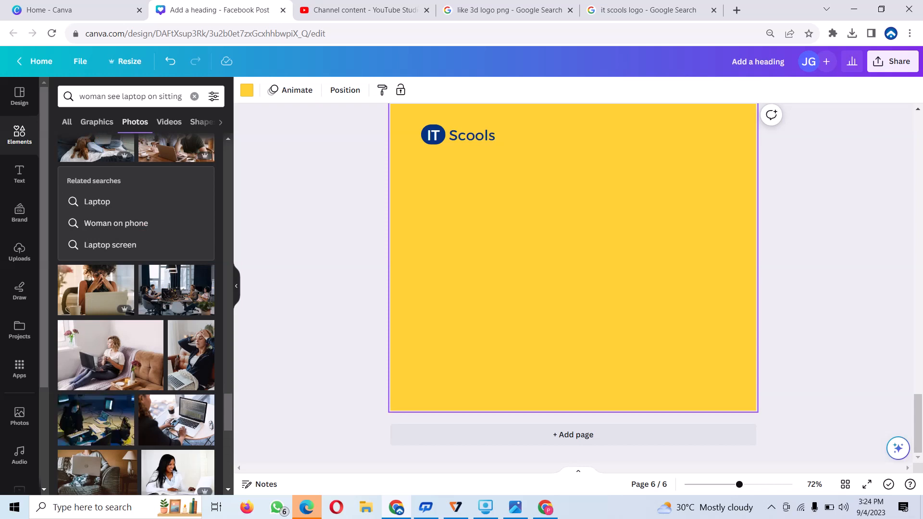
{"action": "scroll", "coordinate": [137, 313], "scroll_direction": "down", "scroll_amount": 2}
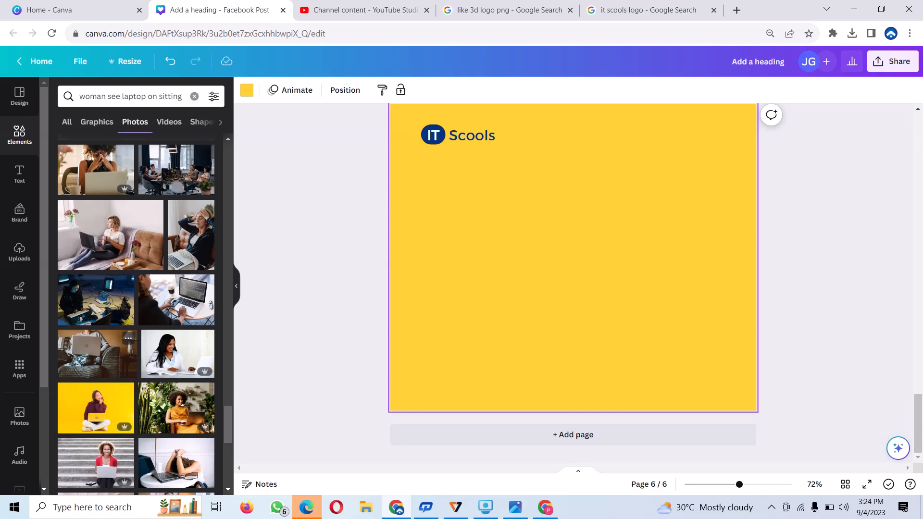
{"action": "scroll", "coordinate": [136, 315], "scroll_direction": "down", "scroll_amount": 2}
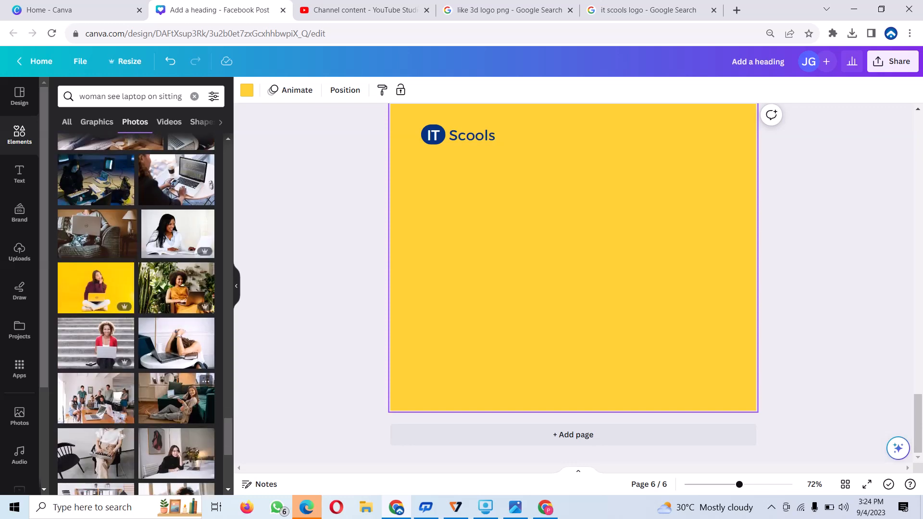
{"action": "scroll", "coordinate": [177, 399], "scroll_direction": "down", "scroll_amount": 3}
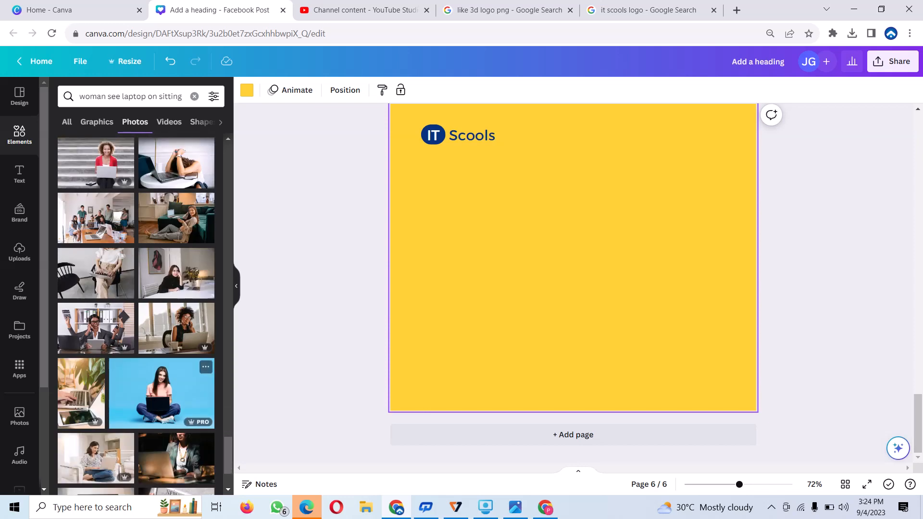
{"action": "left_click", "coordinate": [161, 393]}
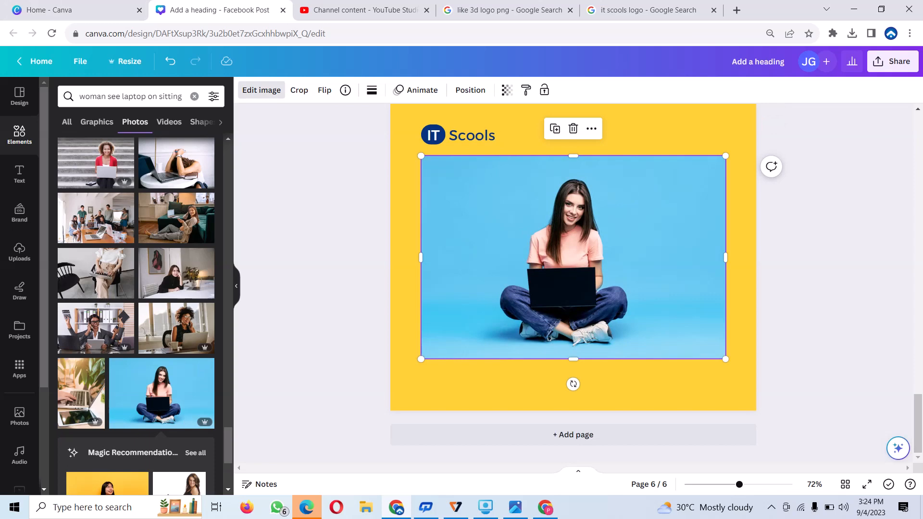
{"action": "left_click", "coordinate": [261, 90]}
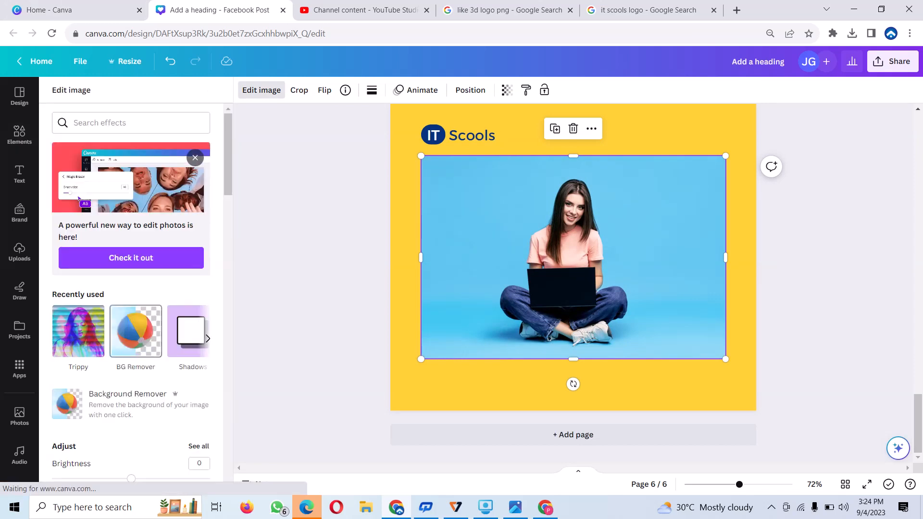
{"action": "left_click", "coordinate": [135, 331]}
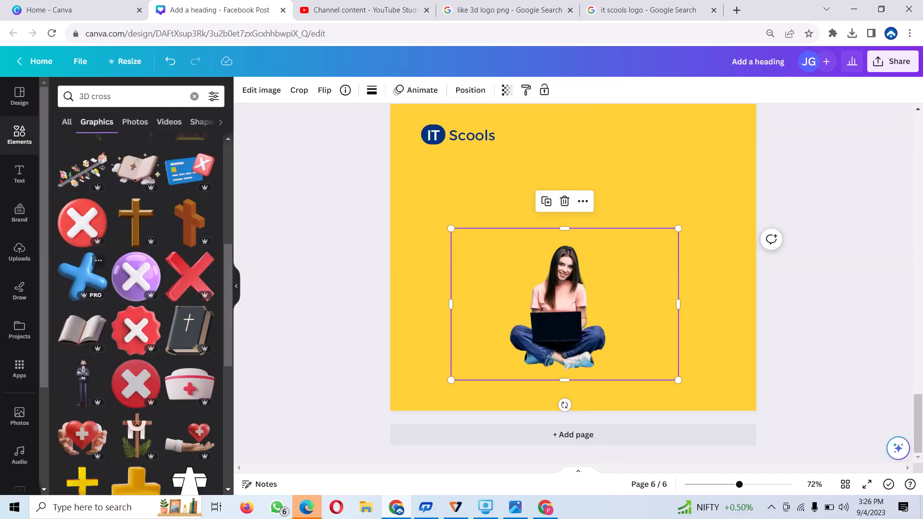
- Add the gold 3D plus graphic, shrink it to a small icon and place it to the left of the woman
{"action": "scroll", "coordinate": [136, 310], "scroll_direction": "down", "scroll_amount": 4}
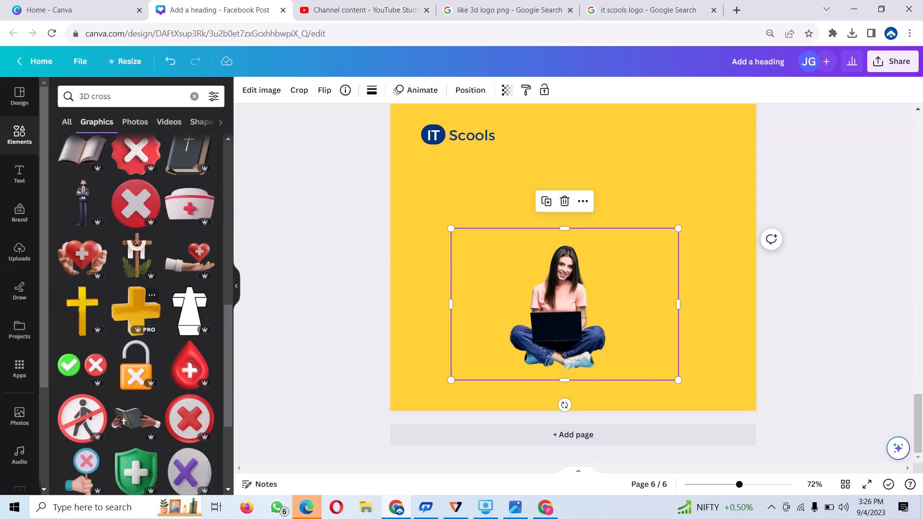
{"action": "left_click", "coordinate": [136, 310]}
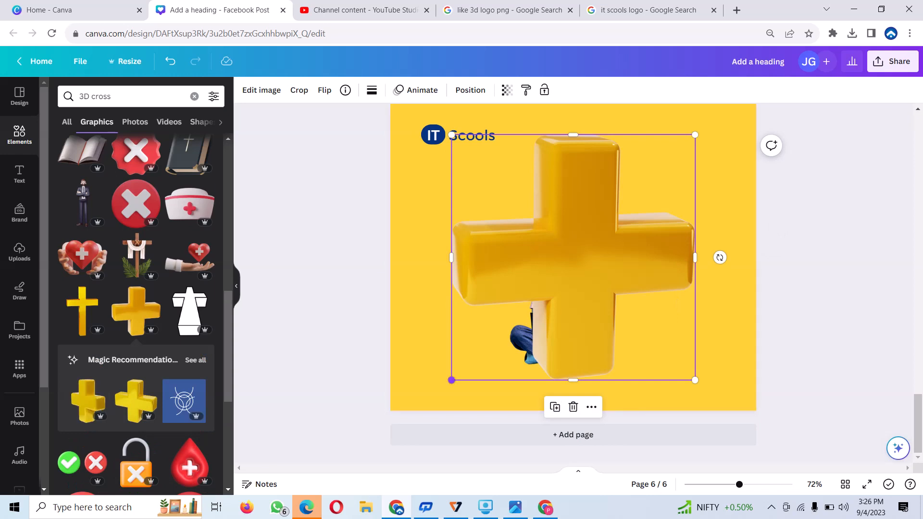
{"action": "left_click_drag", "start_coordinate": [451, 381], "coordinate": [477, 270]}
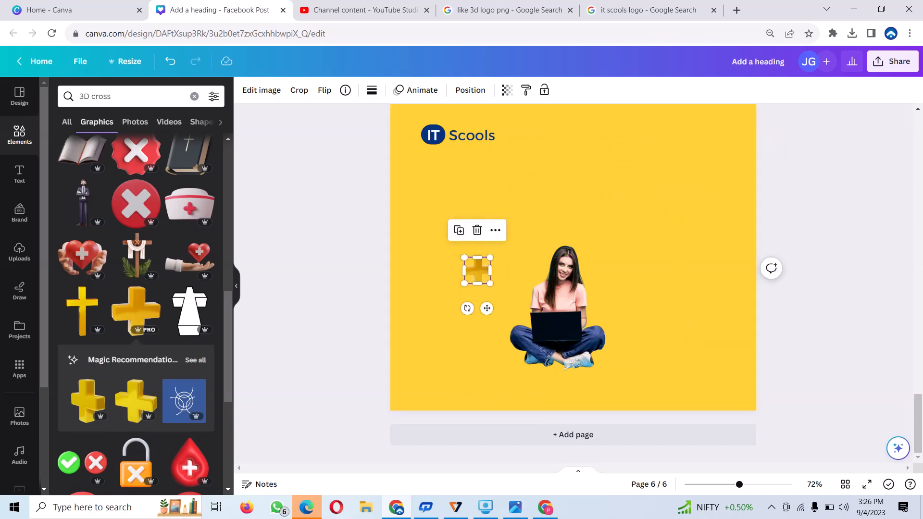
- Add the grey 3D cross as a small icon rotated into a plus between the gold plus and the woman's head, and duplicate it
{"action": "scroll", "coordinate": [136, 289], "scroll_direction": "down", "scroll_amount": 5}
{"action": "scroll", "coordinate": [136, 313], "scroll_direction": "down", "scroll_amount": 6}
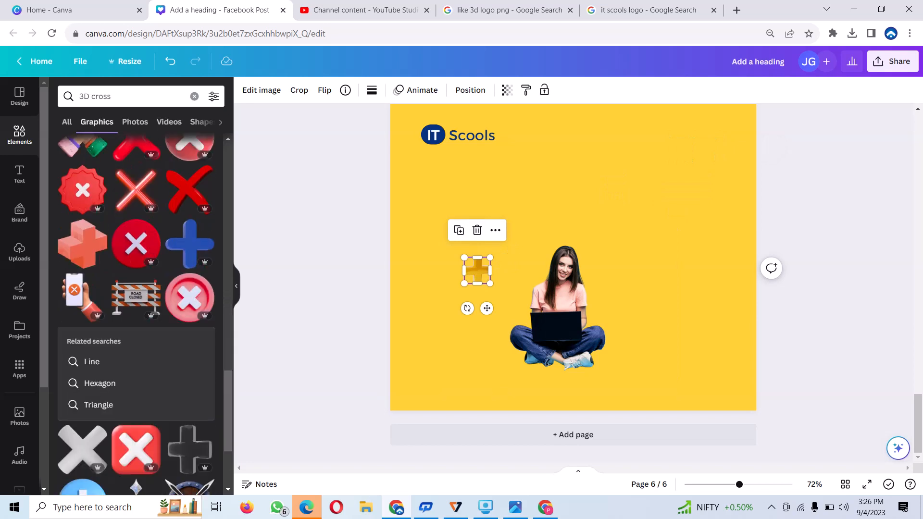
{"action": "left_click", "coordinate": [82, 450]}
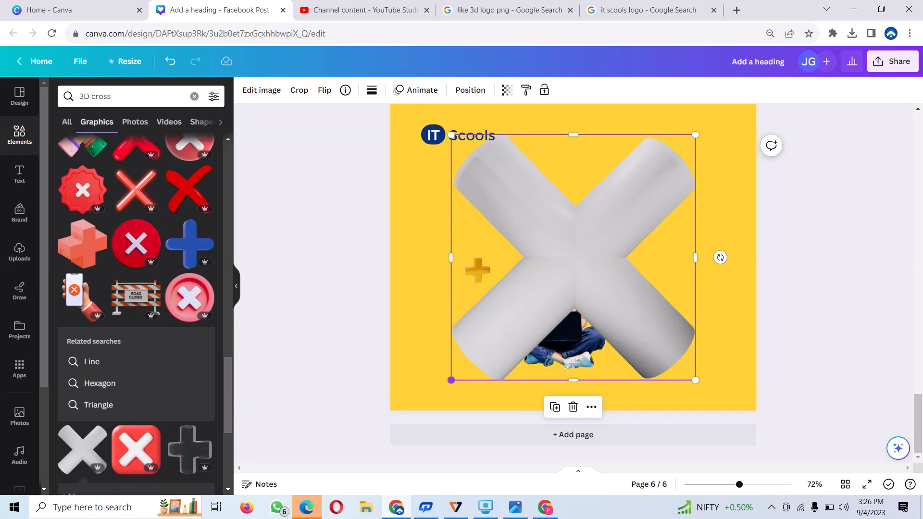
{"action": "left_click_drag", "start_coordinate": [451, 380], "coordinate": [678, 152]}
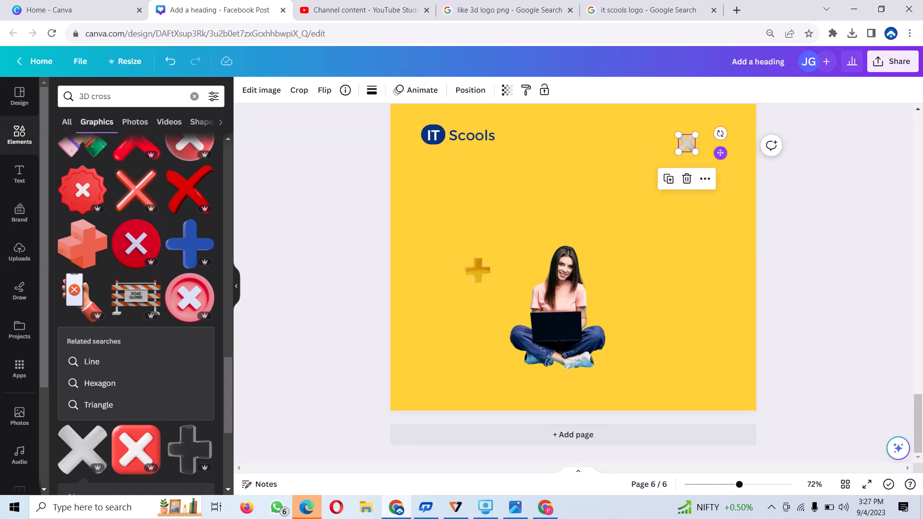
{"action": "left_click_drag", "start_coordinate": [720, 133], "coordinate": [728, 176]}
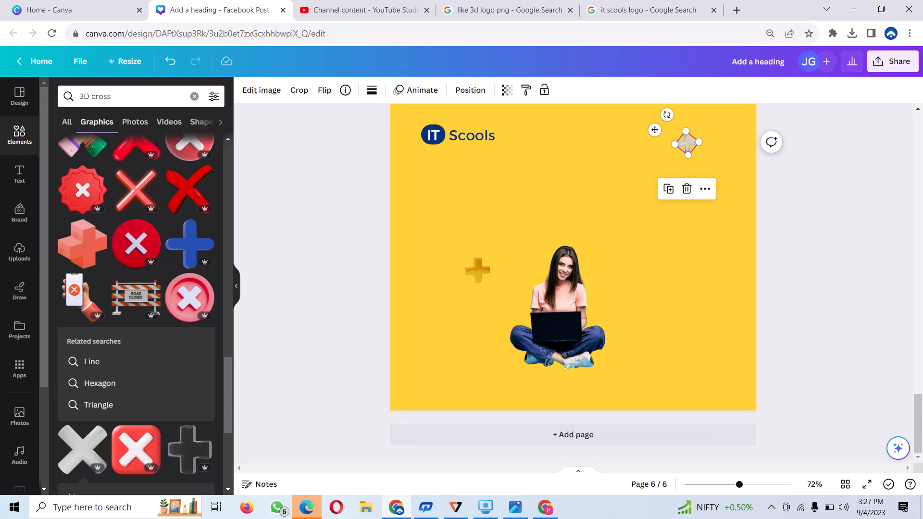
{"action": "left_click_drag", "start_coordinate": [655, 129], "coordinate": [638, 259]}
{"action": "key", "text": "ctrl+d"}
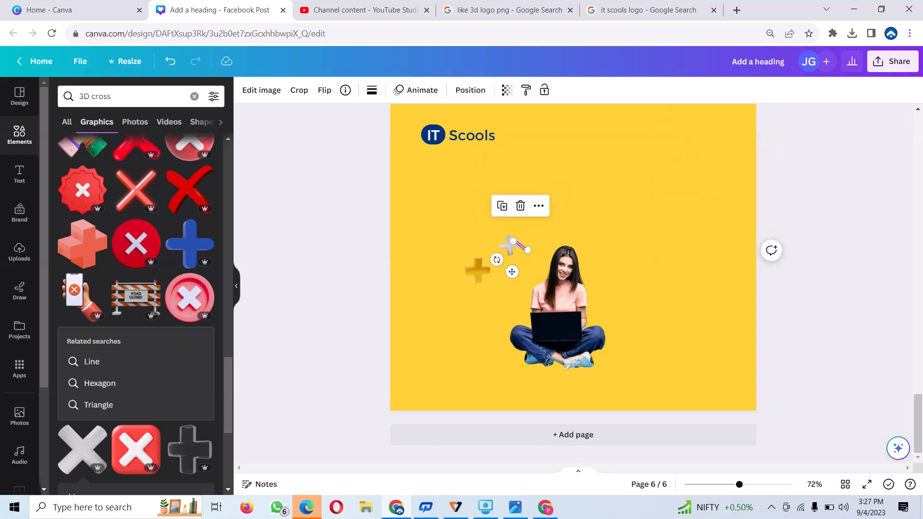
- Crop the empty upper and left margins of the woman's photo and move the duplicate grey plus to the right of her head
{"action": "mouse_move", "coordinate": [557, 298]}
{"action": "left_mouse_down"}
{"action": "mouse_move", "coordinate": [597, 257]}
{"action": "mouse_move", "coordinate": [579, 296]}
{"action": "mouse_move", "coordinate": [552, 294]}
{"action": "left_mouse_up"}
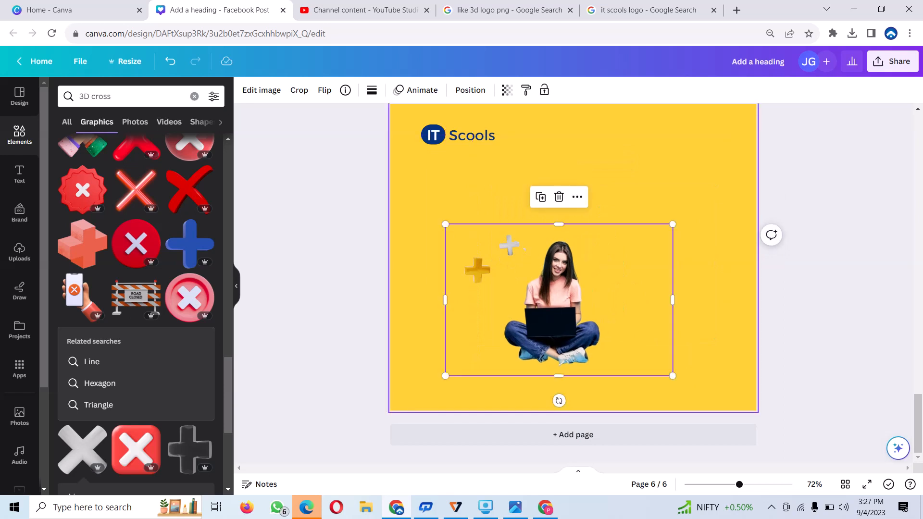
{"action": "left_click_drag", "start_coordinate": [559, 224], "coordinate": [558, 239]}
{"action": "left_click_drag", "start_coordinate": [445, 308], "coordinate": [497, 308]}
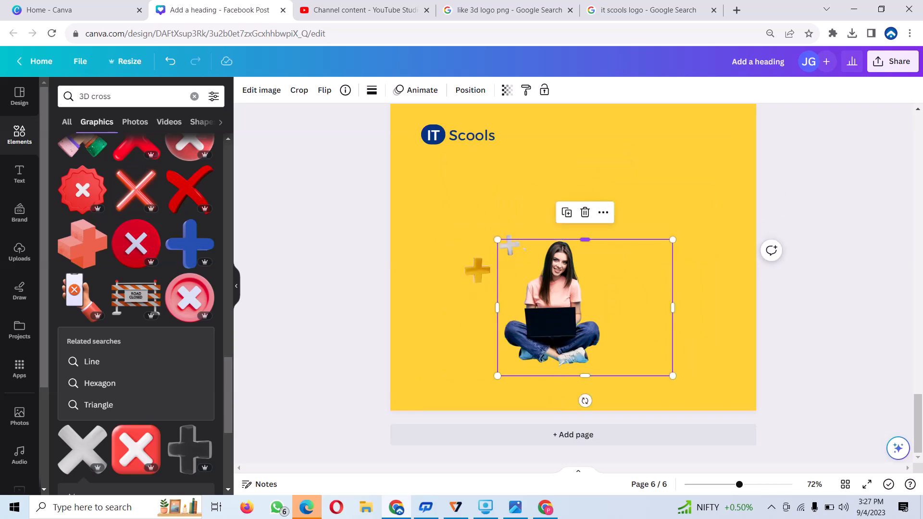
{"action": "left_click", "coordinate": [510, 246]}
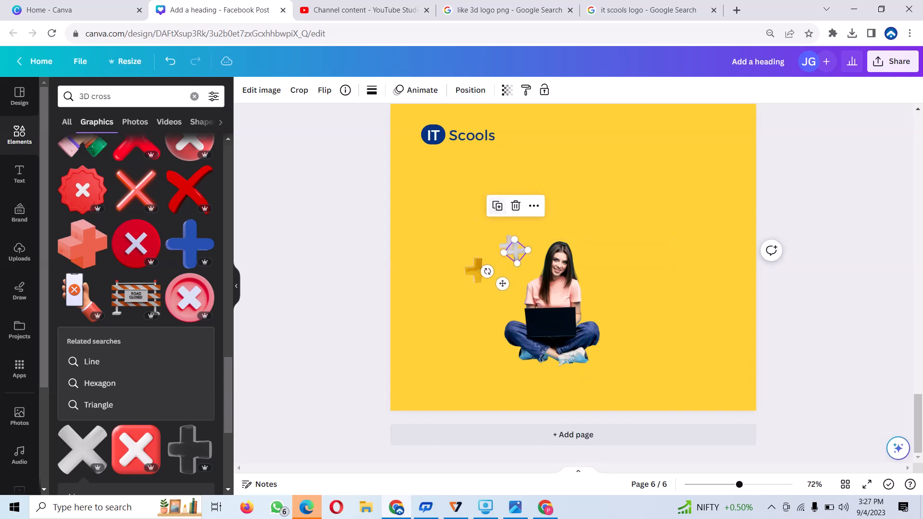
{"action": "left_click_drag", "start_coordinate": [514, 250], "coordinate": [632, 251]}
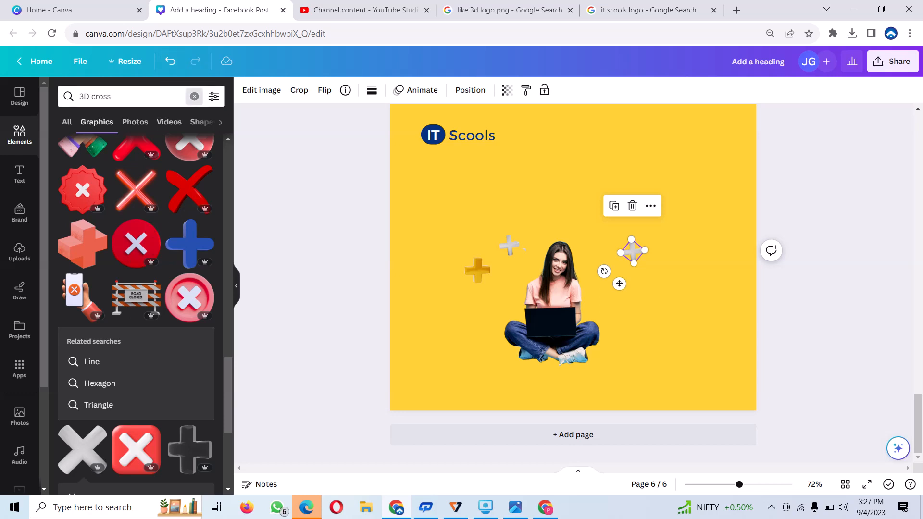
{"action": "left_click", "coordinate": [194, 96]}
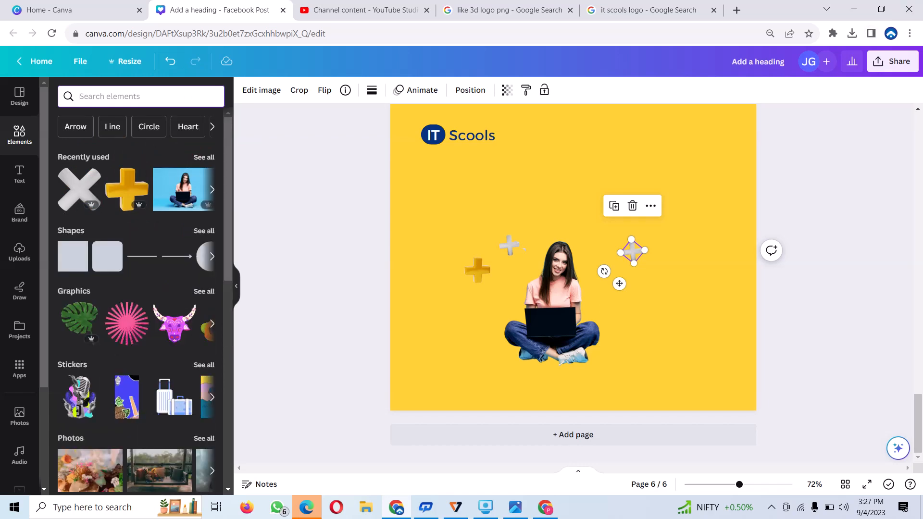
{"action": "left_click", "coordinate": [644, 9]}
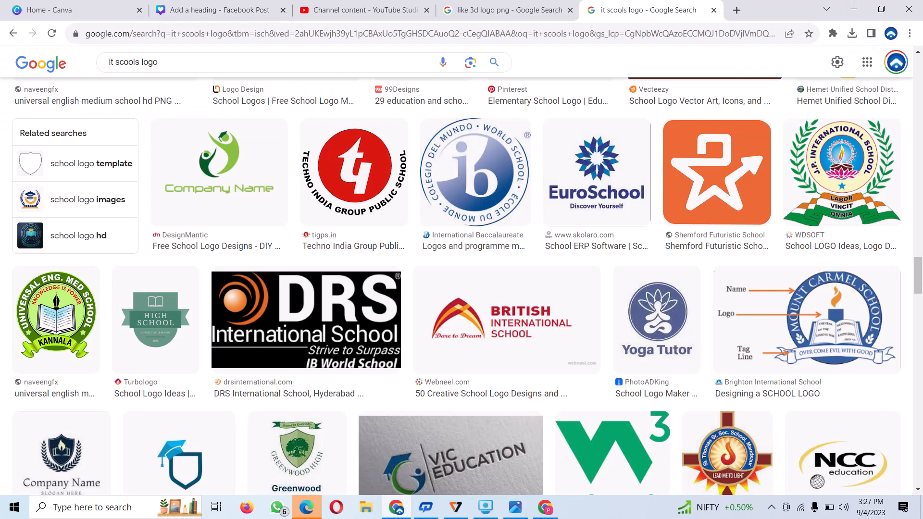
{"action": "scroll", "coordinate": [457, 288], "scroll_direction": "up", "scroll_amount": 5}
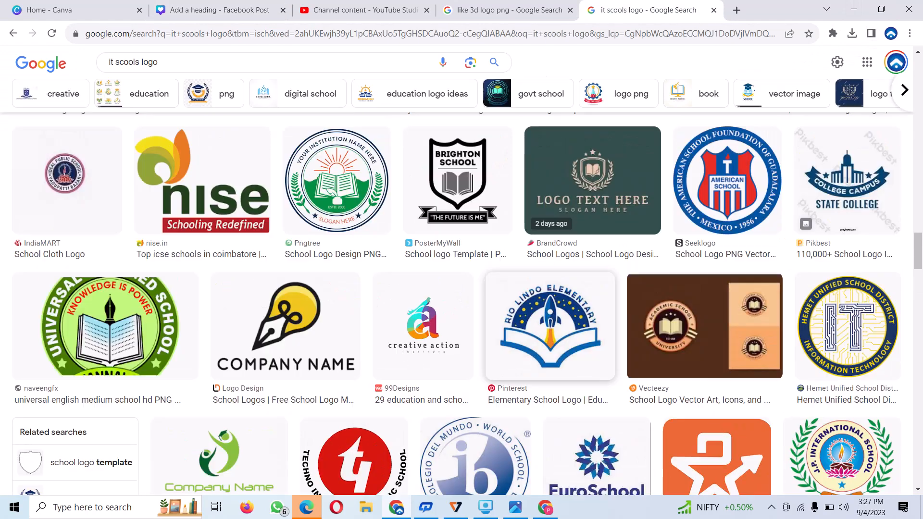
- Save the blue 3D thumbs-up image from the "like 3d logo png" Google results to Downloads as "llk"
{"action": "left_click", "coordinate": [507, 9]}
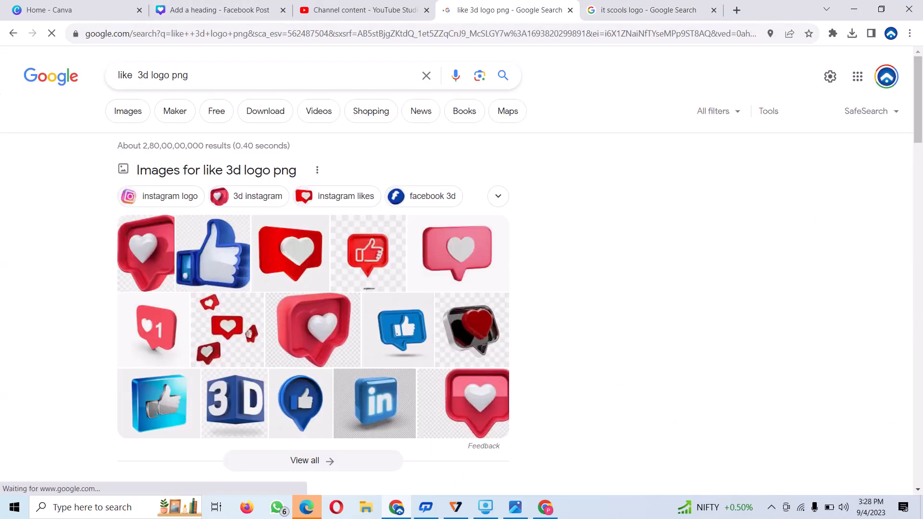
{"action": "left_click", "coordinate": [212, 253]}
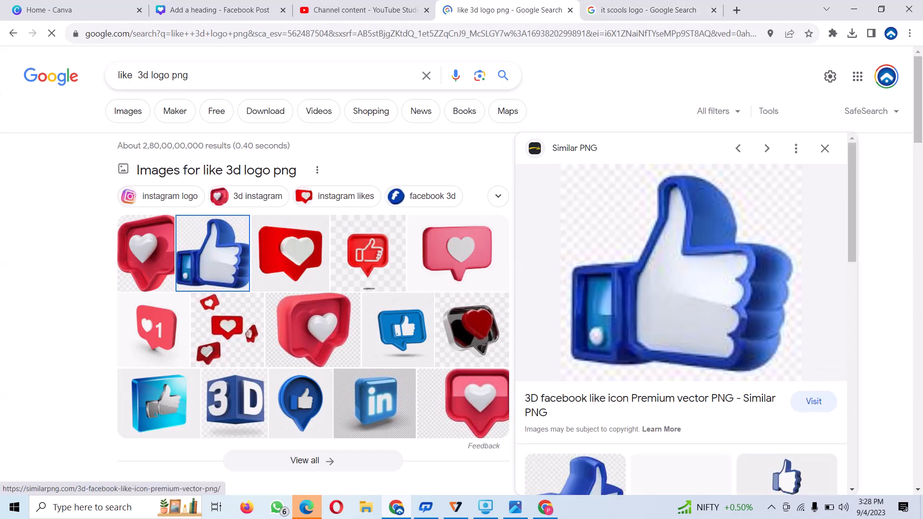
{"action": "right_click", "coordinate": [643, 286]}
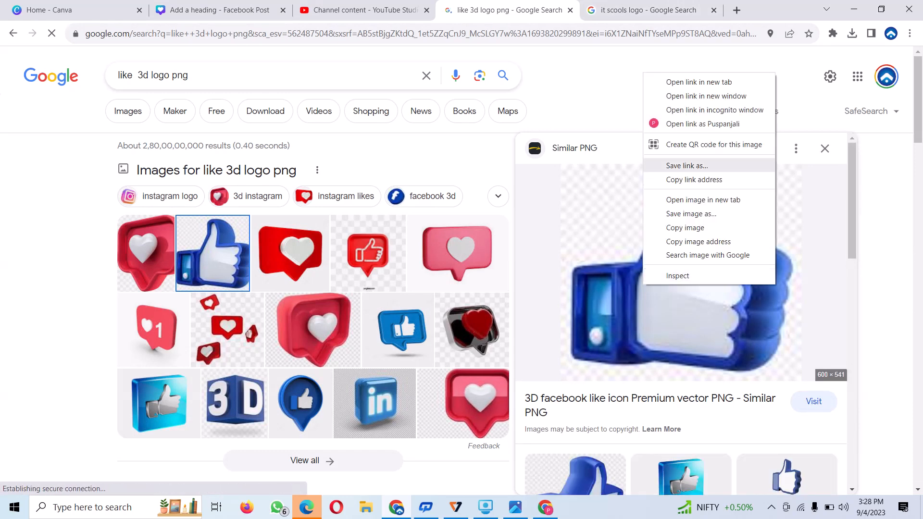
{"action": "left_click", "coordinate": [690, 213]}
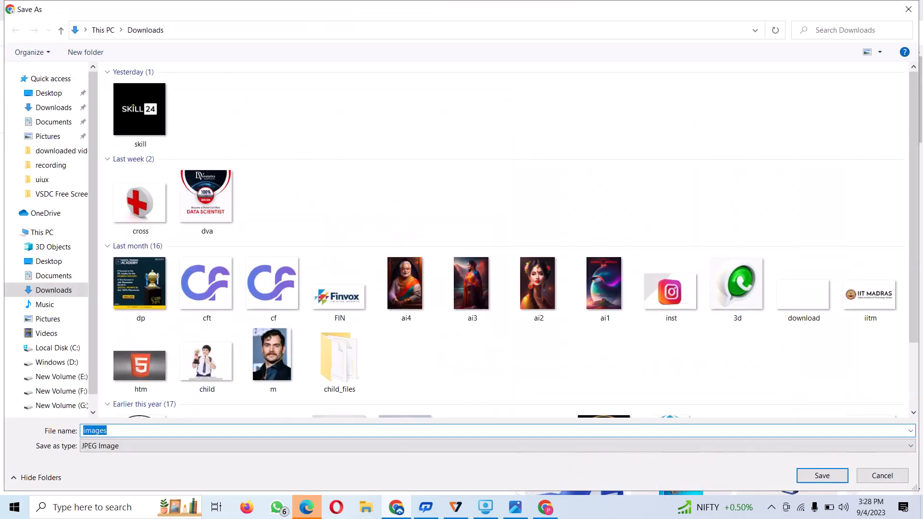
{"action": "type", "text": "IIn"}
{"action": "key", "text": "BackSpace"}
{"action": "key", "text": "BackSpace"}
{"action": "type", "text": "lk"}
{"action": "key", "text": "Return"}
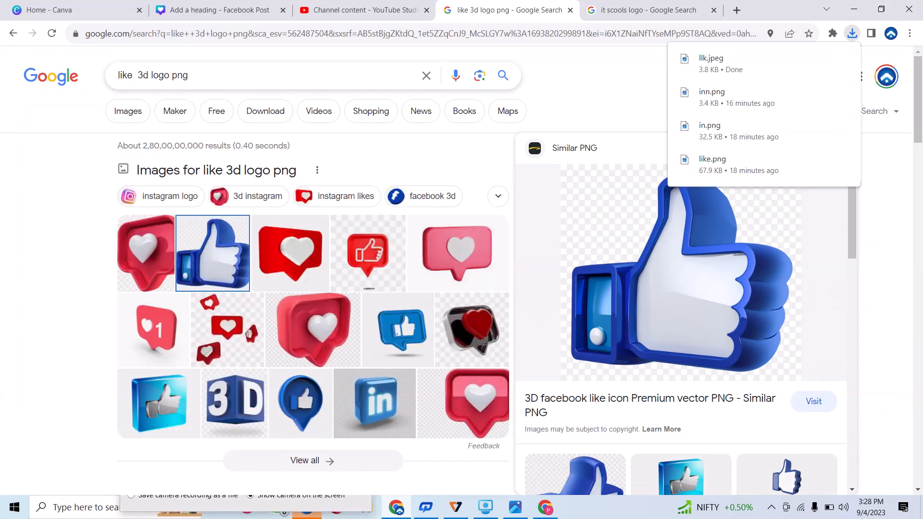
- Switch to the Canva Facebook post design, add the uploaded 3D Instagram image to the page and remove its background
{"action": "left_click", "coordinate": [220, 10]}
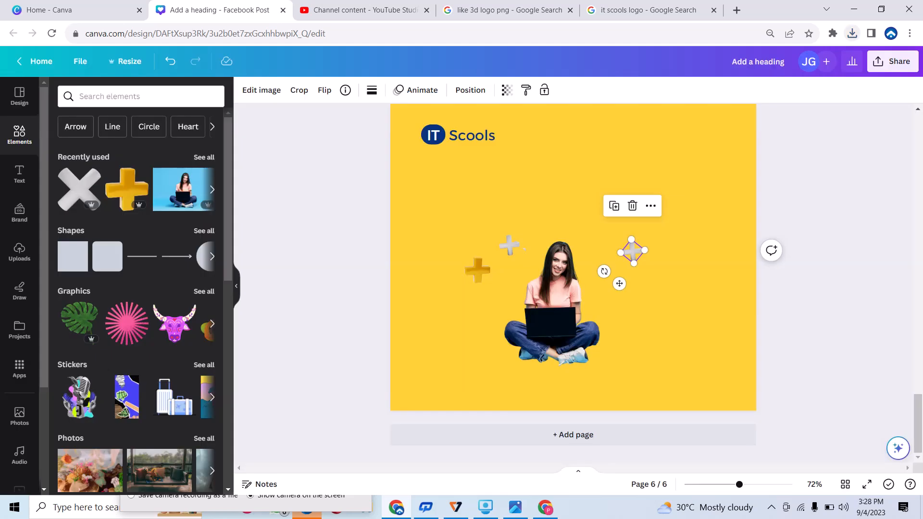
{"action": "left_click", "coordinate": [852, 33]}
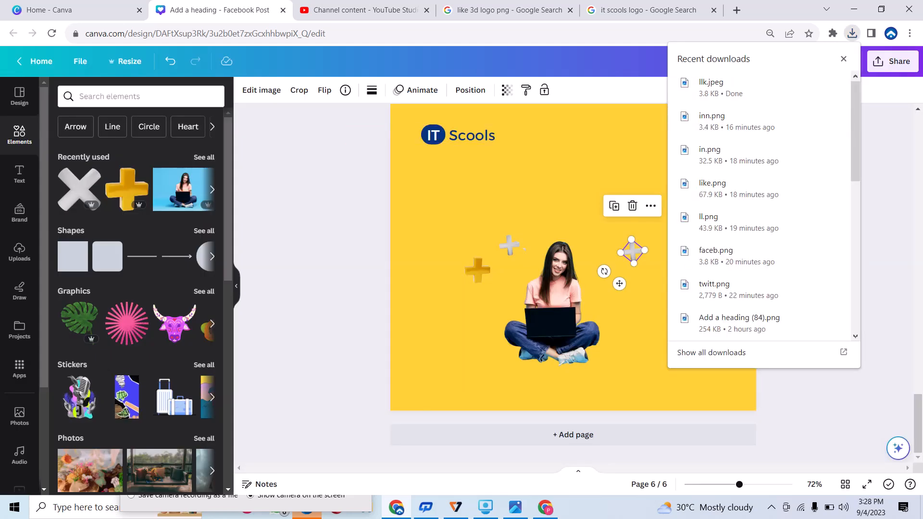
{"action": "left_click", "coordinate": [19, 252]}
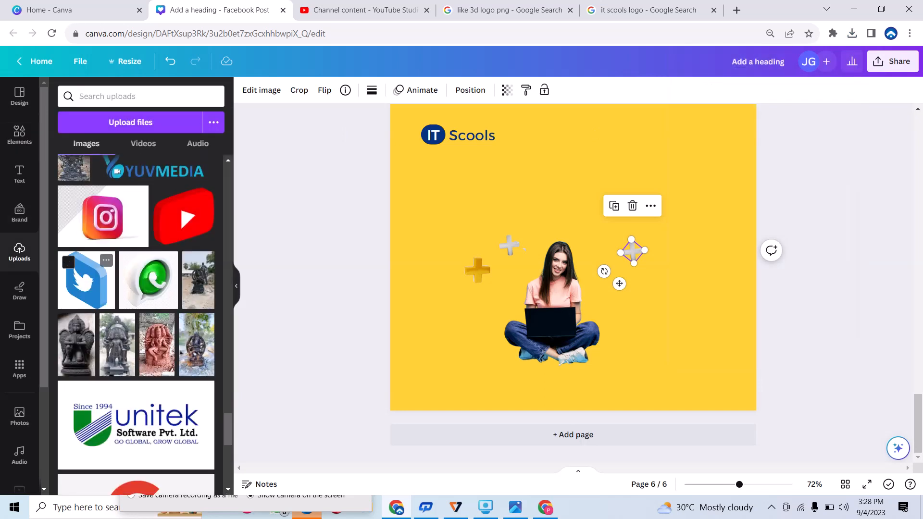
{"action": "left_click", "coordinate": [103, 216]}
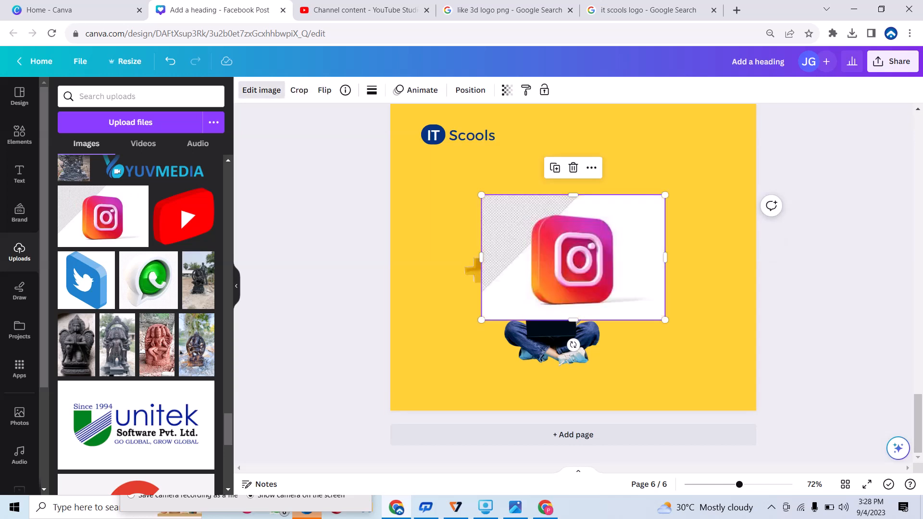
{"action": "left_click", "coordinate": [261, 90]}
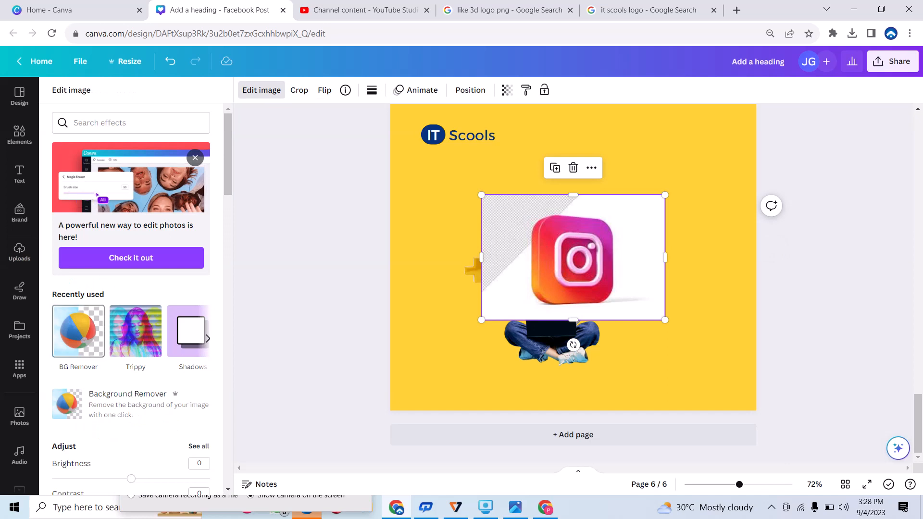
{"action": "left_click", "coordinate": [78, 332]}
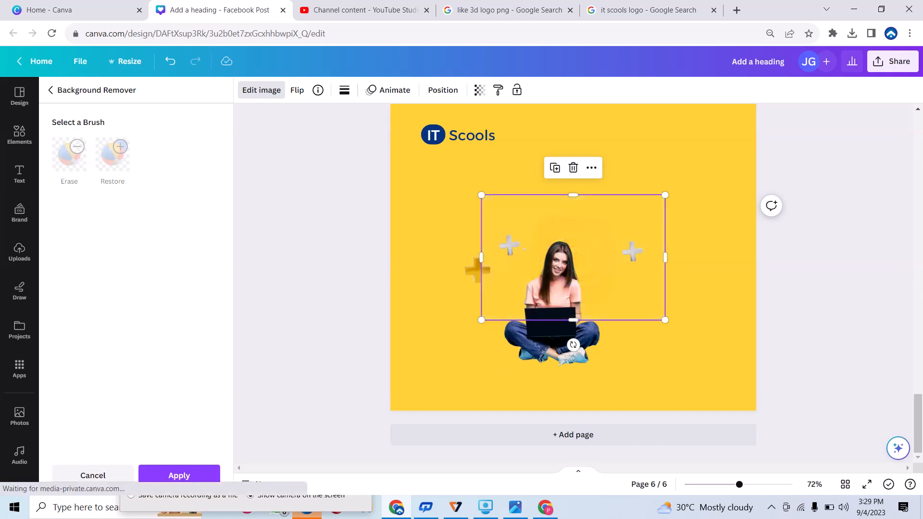
{"action": "left_click", "coordinate": [179, 476]}
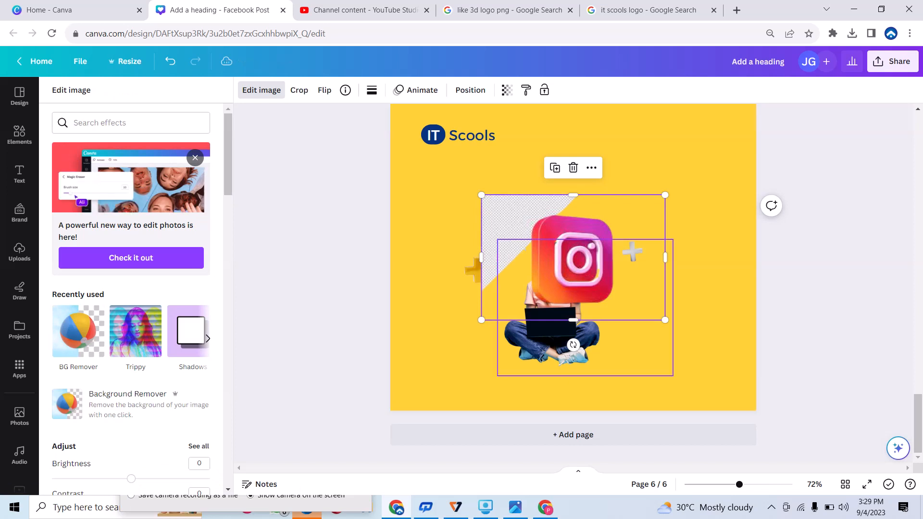
- Crop the leftover checkered area off the Instagram image, then shrink it to a small icon right of the woman's laptop
{"action": "left_click_drag", "start_coordinate": [573, 257], "coordinate": [689, 228]}
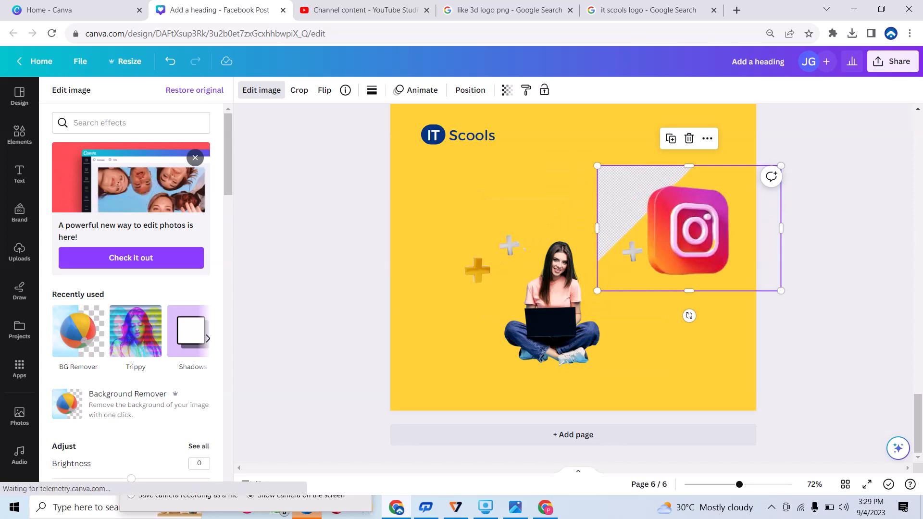
{"action": "left_click_drag", "start_coordinate": [597, 228], "coordinate": [644, 228]}
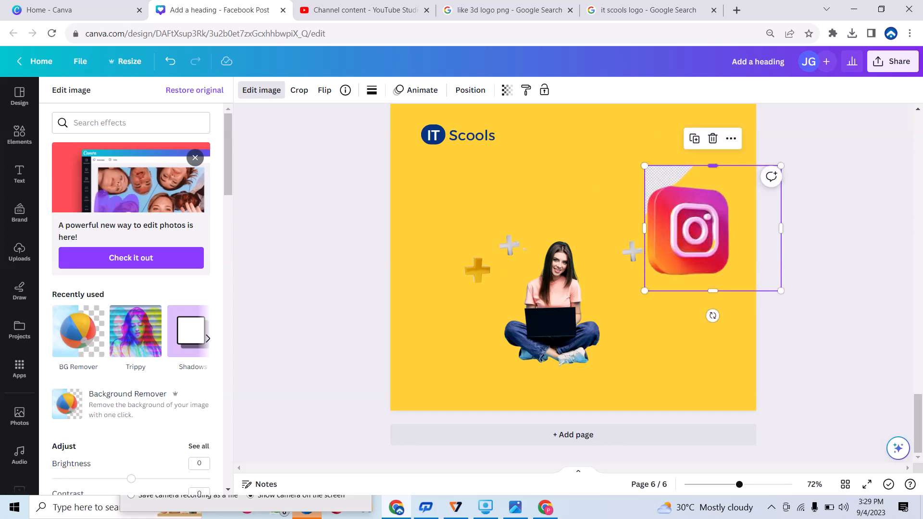
{"action": "left_click_drag", "start_coordinate": [713, 165], "coordinate": [713, 190]}
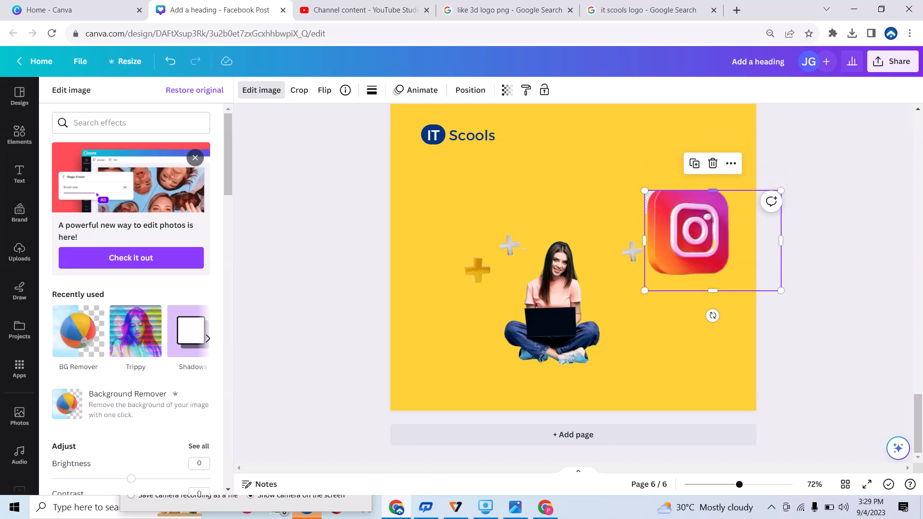
{"action": "left_click_drag", "start_coordinate": [713, 191], "coordinate": [713, 185]}
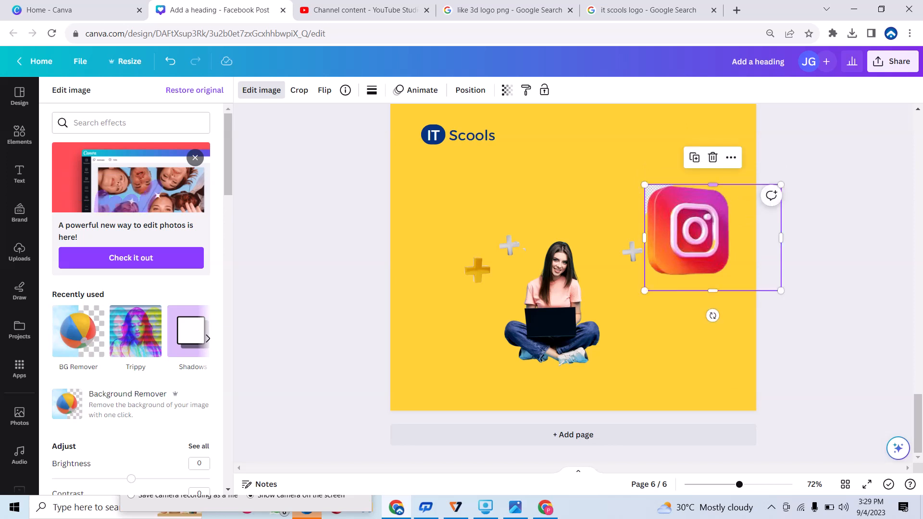
{"action": "left_click_drag", "start_coordinate": [645, 185], "coordinate": [640, 307]}
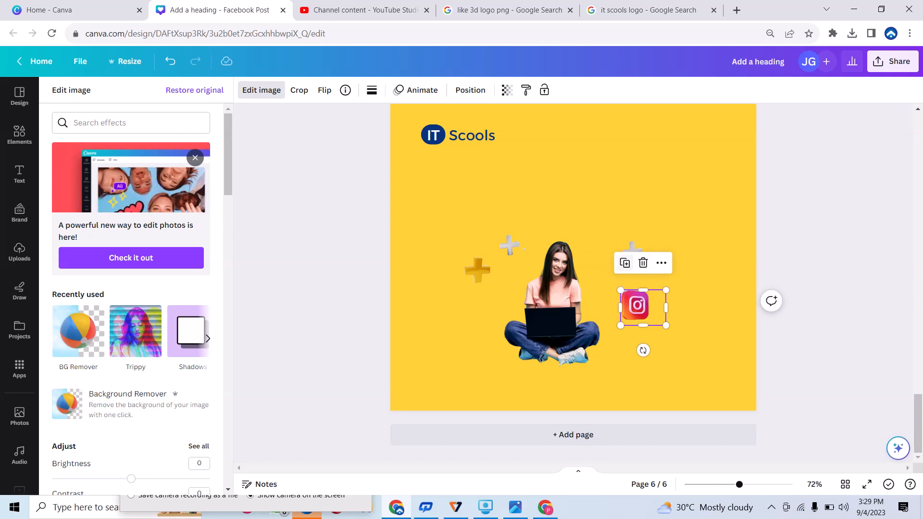
- Duplicate the Instagram icon below the gold plus left of the woman, and delete the stray enlarged, cropped copy
{"action": "left_click", "coordinate": [625, 262]}
{"action": "left_click_drag", "start_coordinate": [646, 312], "coordinate": [511, 215]}
{"action": "left_click", "coordinate": [487, 245]}
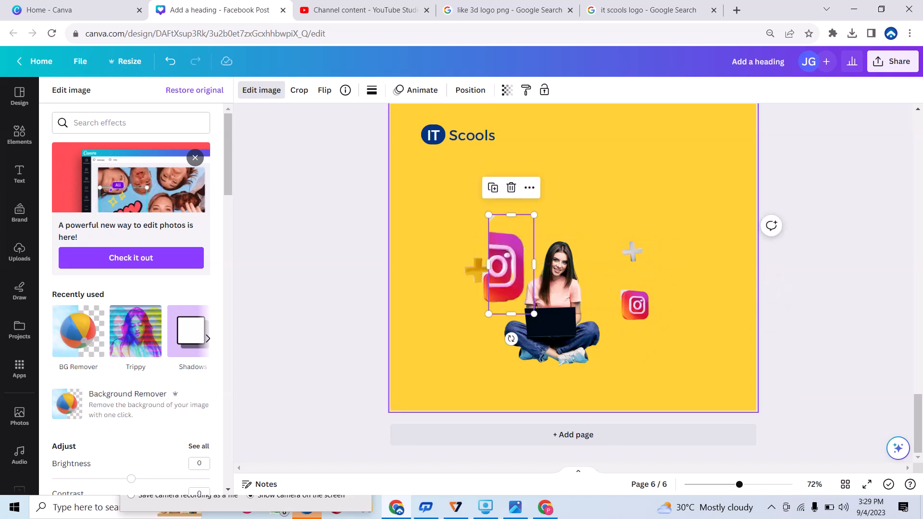
{"action": "left_click_drag", "start_coordinate": [529, 264], "coordinate": [668, 171]}
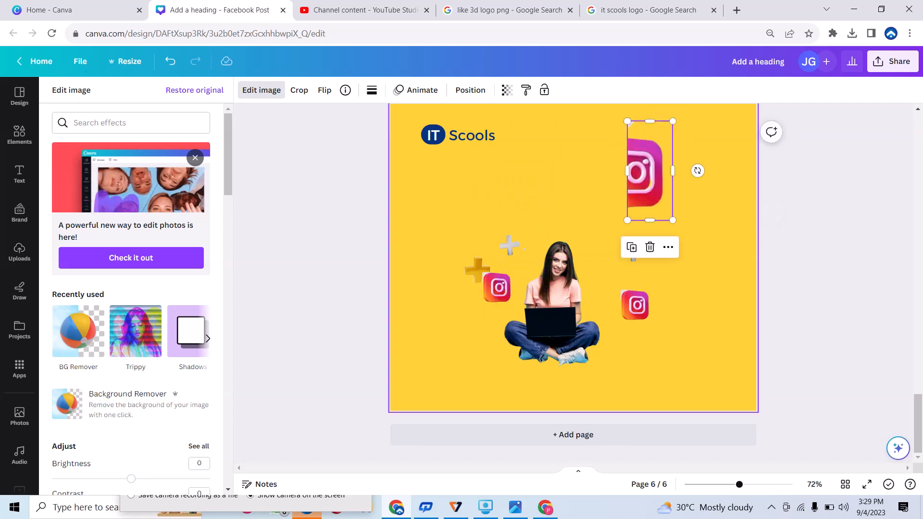
{"action": "left_click", "coordinate": [650, 247]}
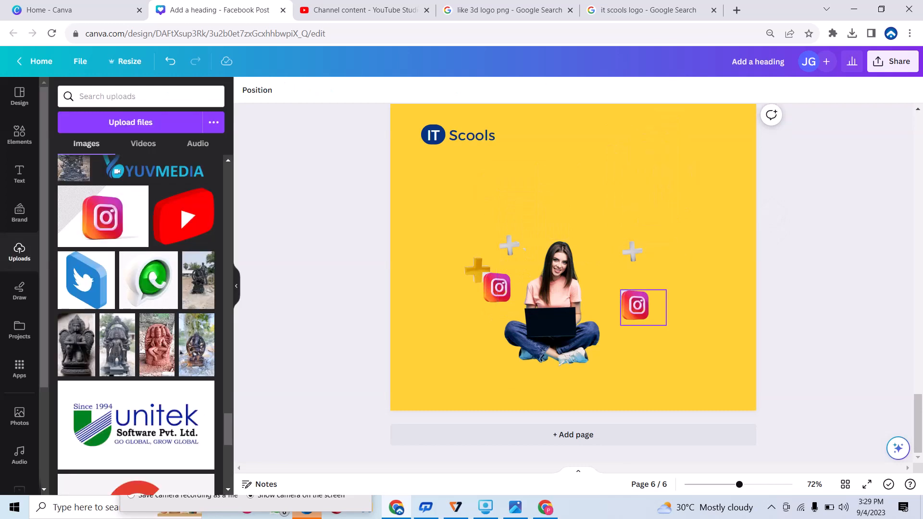
{"action": "left_click", "coordinate": [637, 306]}
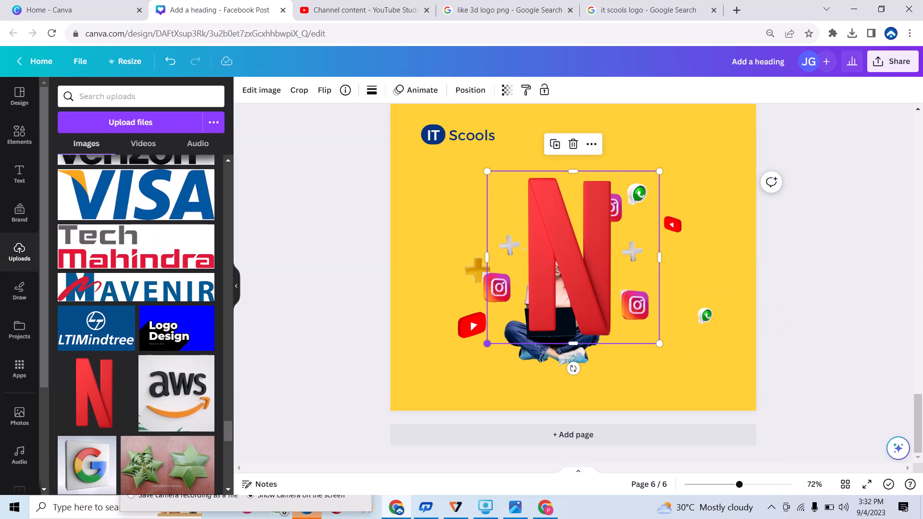
- Shrink the red 3D Netflix N to a small icon left of the gold plus and browse the uploaded images
{"action": "left_click_drag", "start_coordinate": [487, 344], "coordinate": [447, 251]}
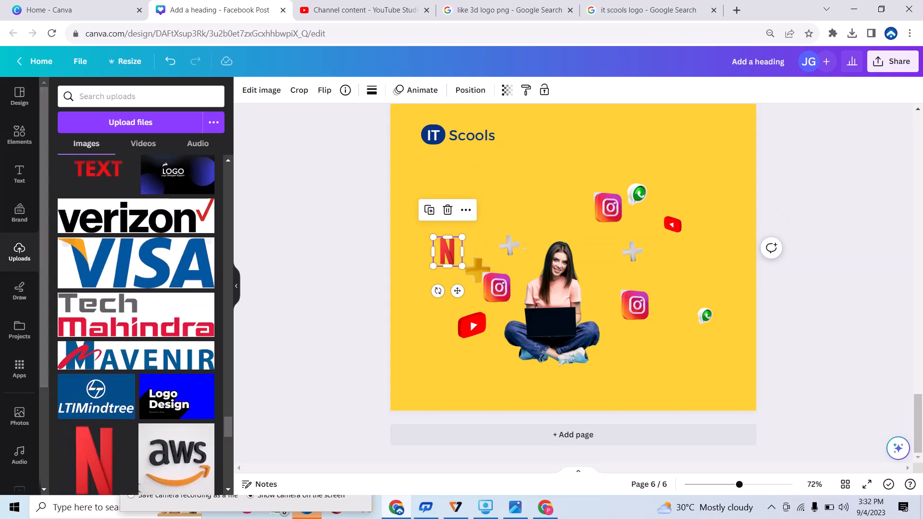
{"action": "scroll", "coordinate": [136, 327], "scroll_direction": "up", "scroll_amount": 5}
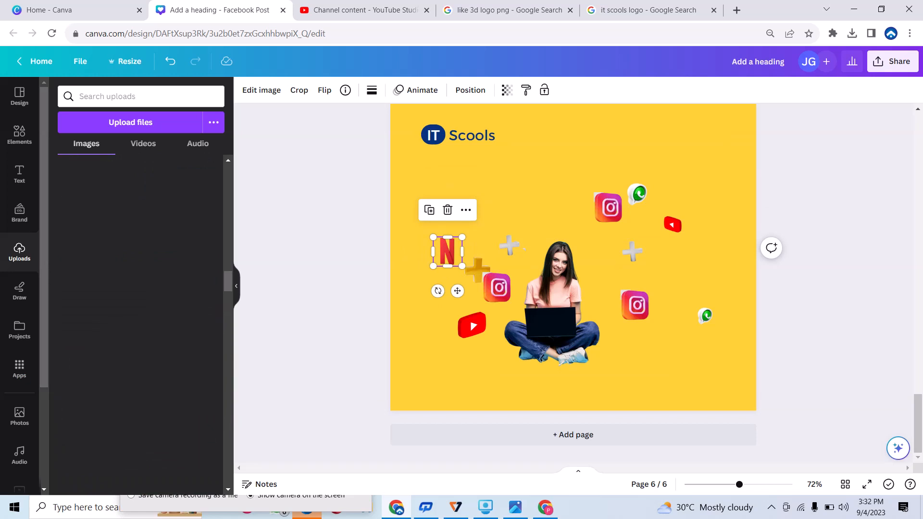
{"action": "scroll", "coordinate": [136, 298], "scroll_direction": "up", "scroll_amount": 5}
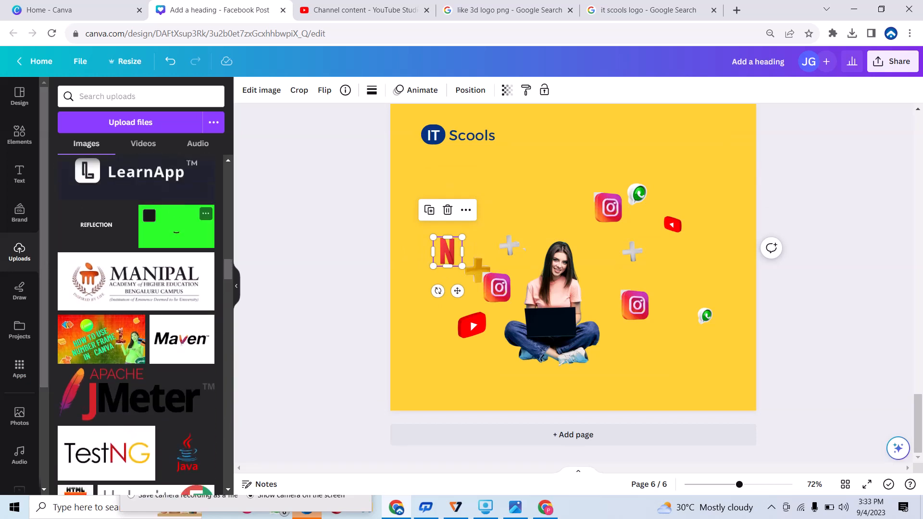
{"action": "scroll", "coordinate": [136, 299], "scroll_direction": "up", "scroll_amount": 3}
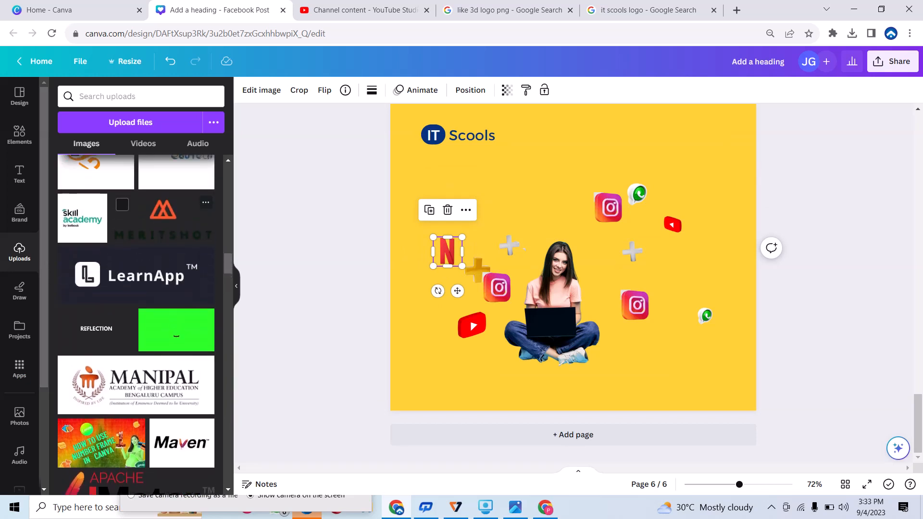
{"action": "scroll", "coordinate": [137, 325], "scroll_direction": "up", "scroll_amount": 3}
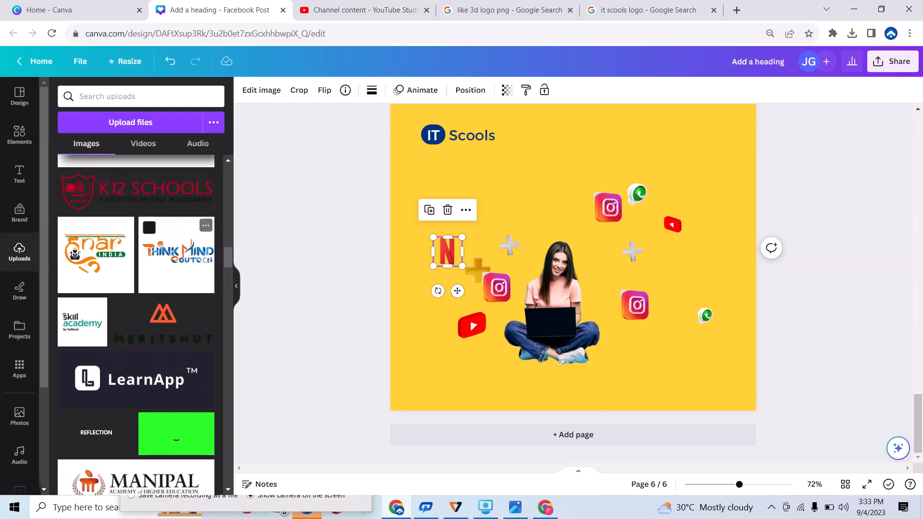
{"action": "scroll", "coordinate": [136, 325], "scroll_direction": "up", "scroll_amount": 7}
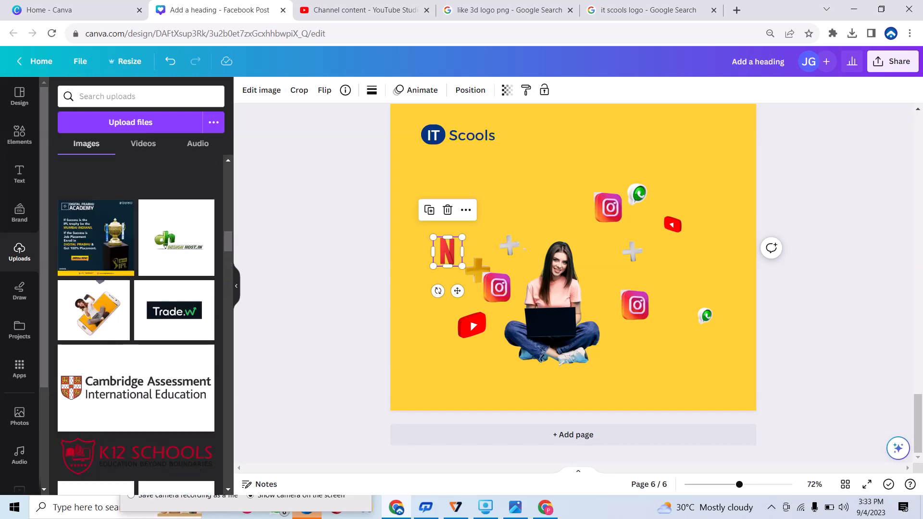
{"action": "scroll", "coordinate": [136, 325], "scroll_direction": "up", "scroll_amount": 10}
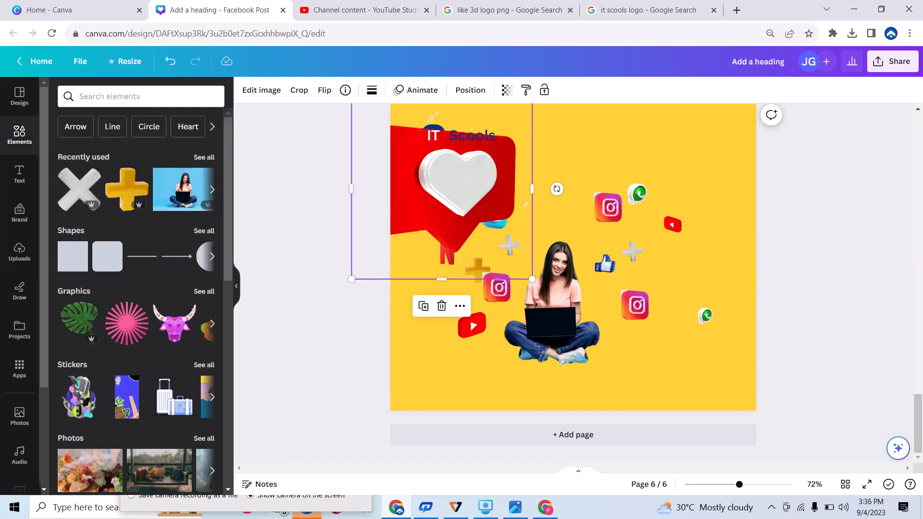
- Add a circle shape to the page and fill it with the gold photo color taken from the plus graphic
{"action": "key", "text": "c"}
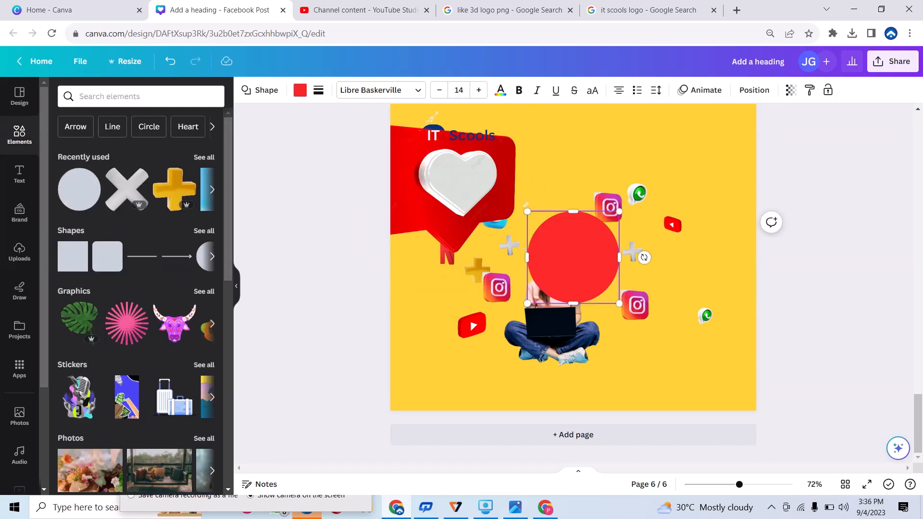
{"action": "left_click", "coordinate": [300, 90]}
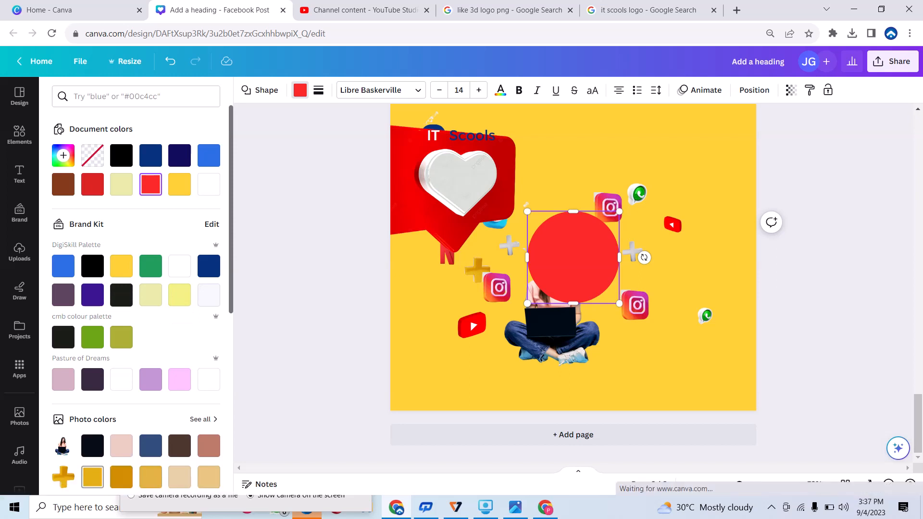
{"action": "left_click", "coordinate": [93, 476]}
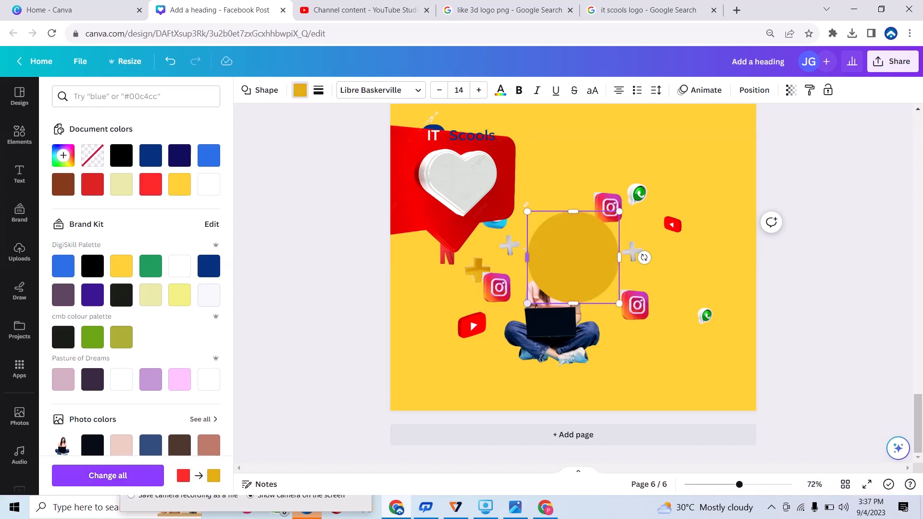
- Resize the gold circle to about 133 px wide and place it over the woman's arm beside the laptop
{"action": "left_click_drag", "start_coordinate": [527, 303], "coordinate": [578, 253]}
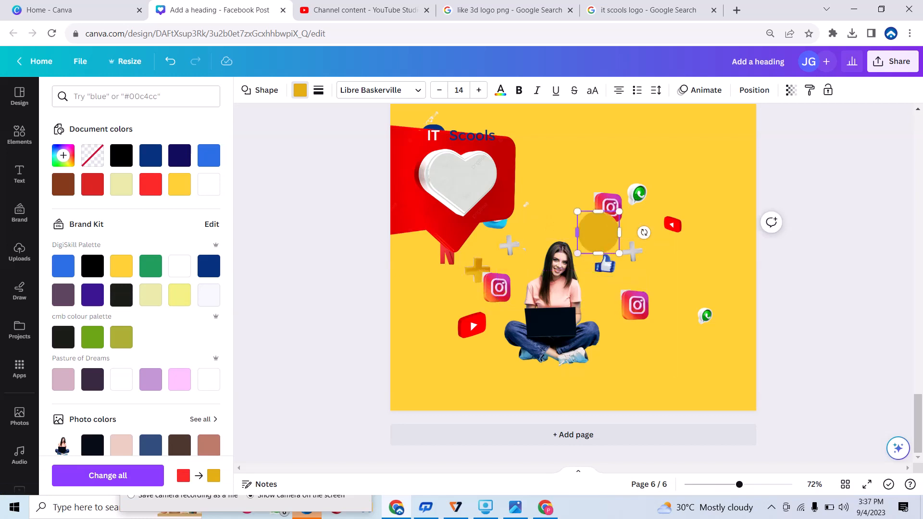
{"action": "left_click_drag", "start_coordinate": [577, 254], "coordinate": [590, 305]}
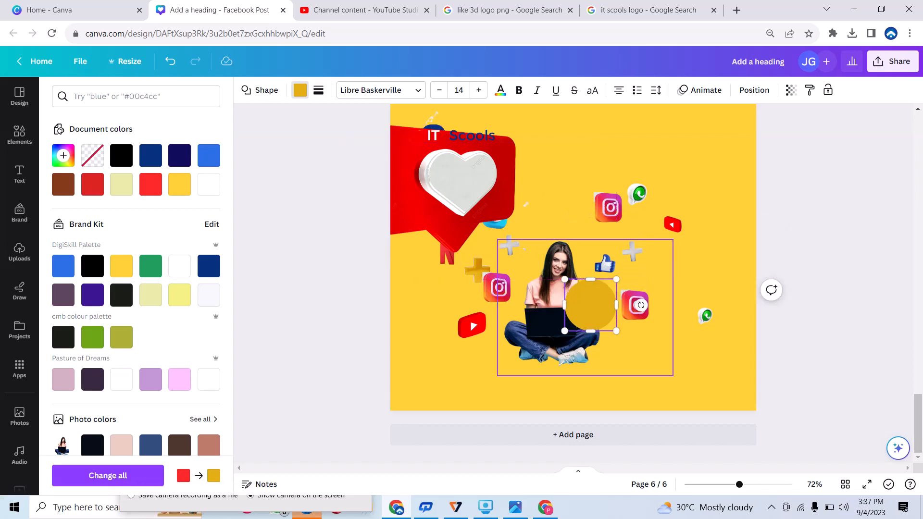
{"action": "left_click", "coordinate": [590, 305]}
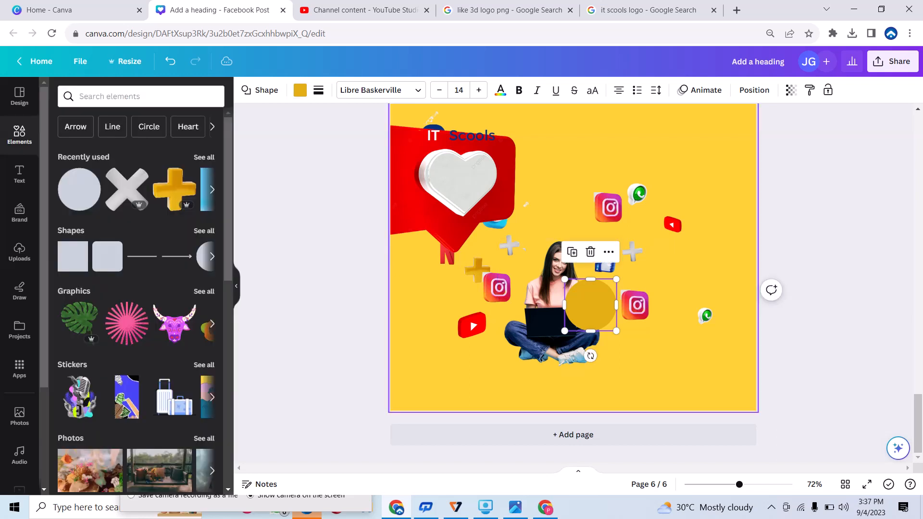
- Duplicate the gold circle into the page's upper-right corner, partly off the edge, and send the original circle behind the woman
{"action": "left_click", "coordinate": [573, 252]}
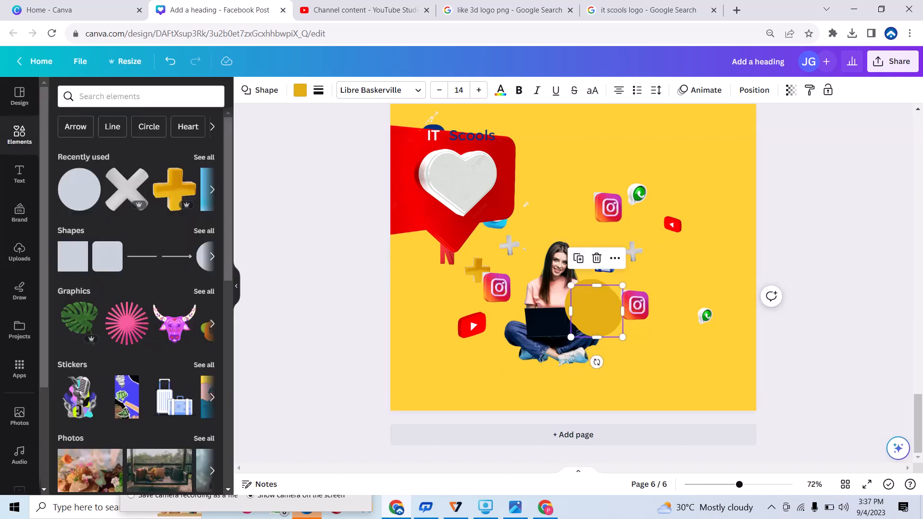
{"action": "left_click_drag", "start_coordinate": [597, 312], "coordinate": [741, 119]}
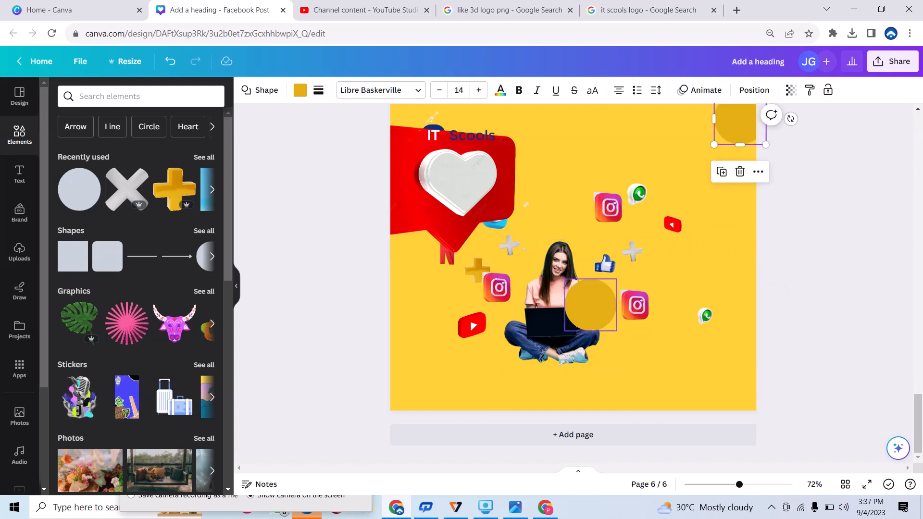
{"action": "left_click", "coordinate": [591, 308]}
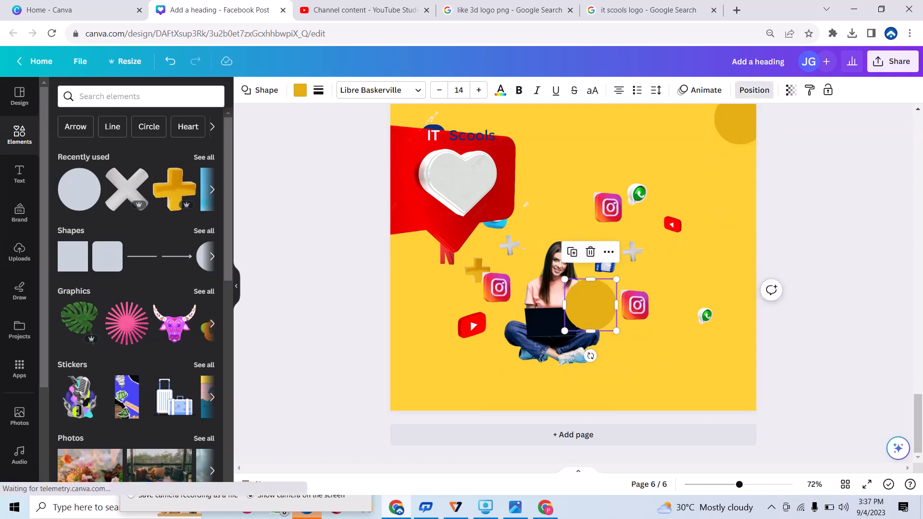
{"action": "left_click", "coordinate": [755, 90]}
{"action": "left_click", "coordinate": [173, 140]}
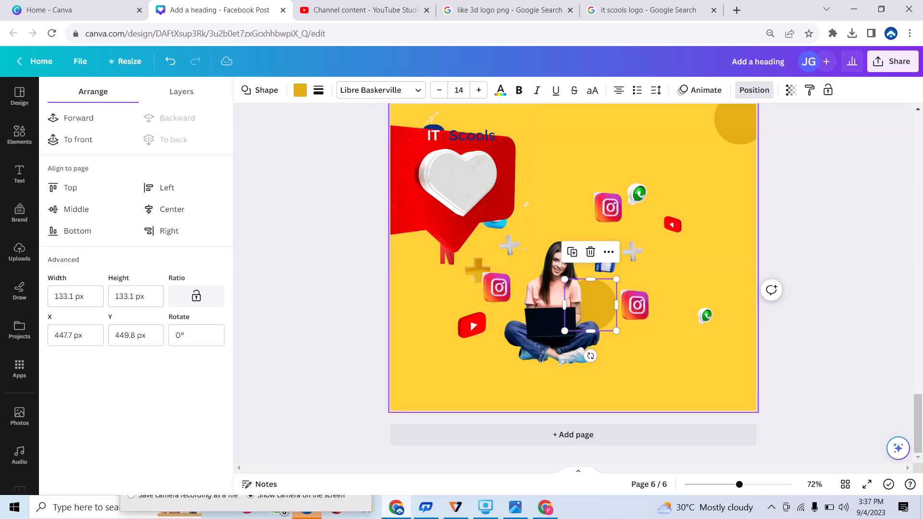
- Duplicate the gold circle twice, placing one copy left of the YouTube icon beside the woman and the other partly off the page's right edge
{"action": "left_click", "coordinate": [734, 124]}
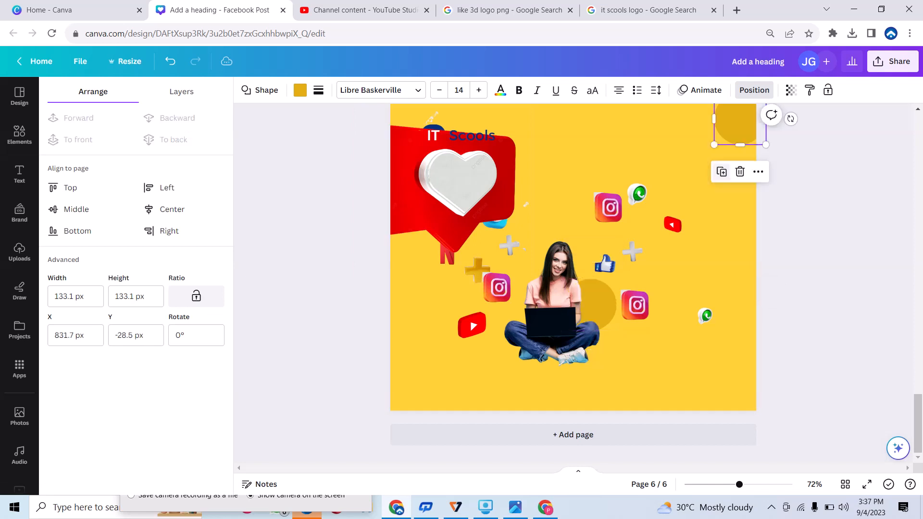
{"action": "left_click", "coordinate": [722, 172]}
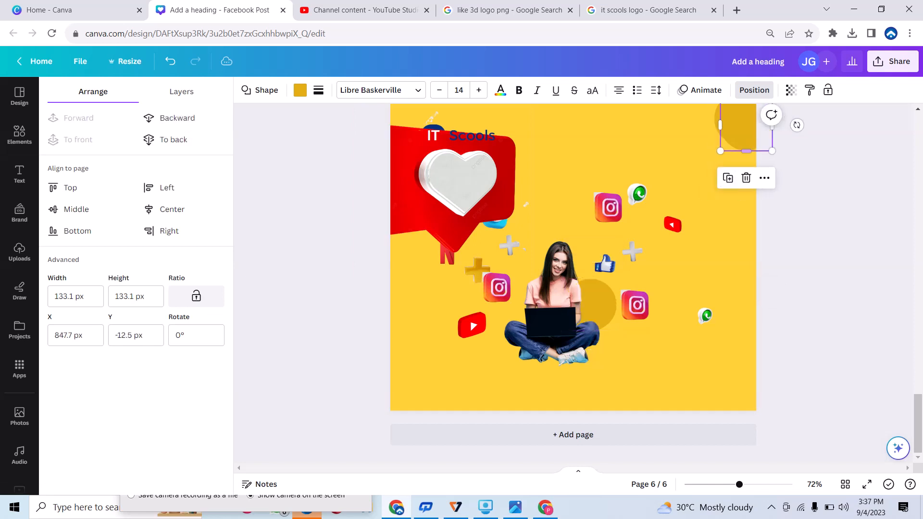
{"action": "left_click_drag", "start_coordinate": [746, 125], "coordinate": [472, 389]}
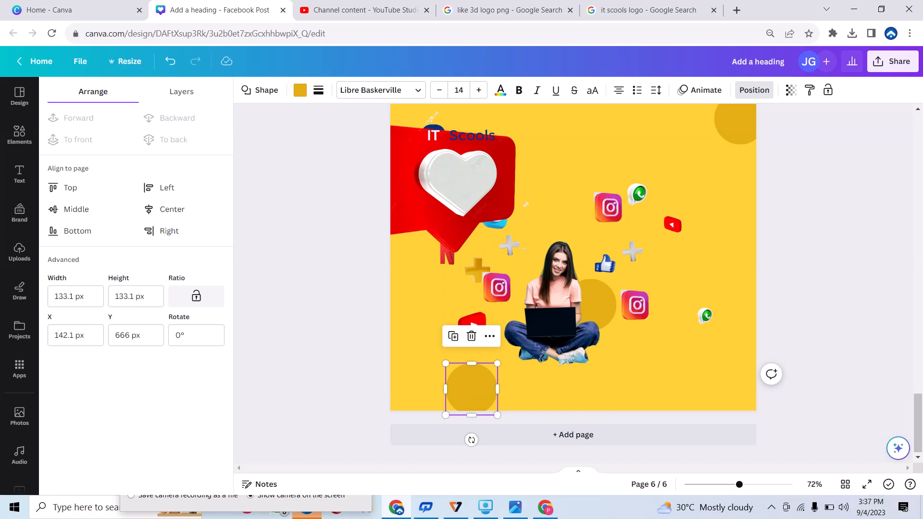
{"action": "left_click_drag", "start_coordinate": [471, 389], "coordinate": [427, 364]}
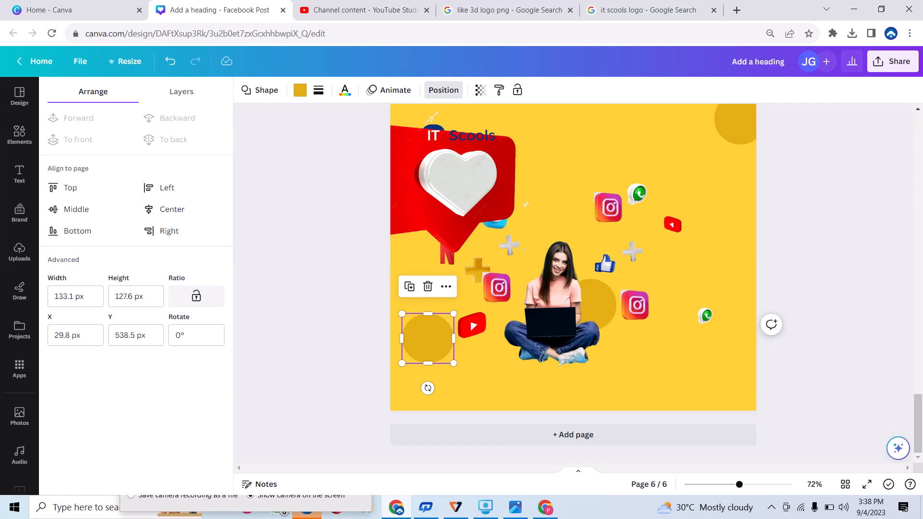
{"action": "left_click_drag", "start_coordinate": [427, 338], "coordinate": [427, 317]}
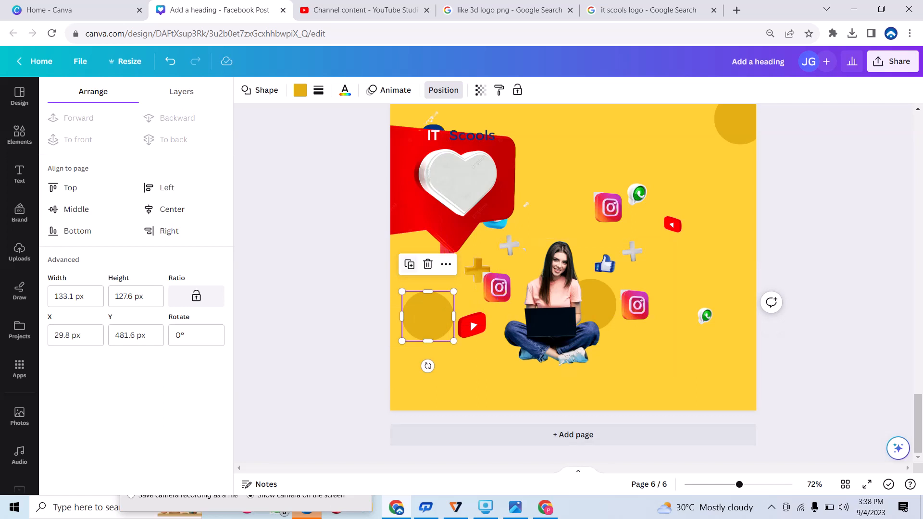
{"action": "left_click", "coordinate": [409, 264]}
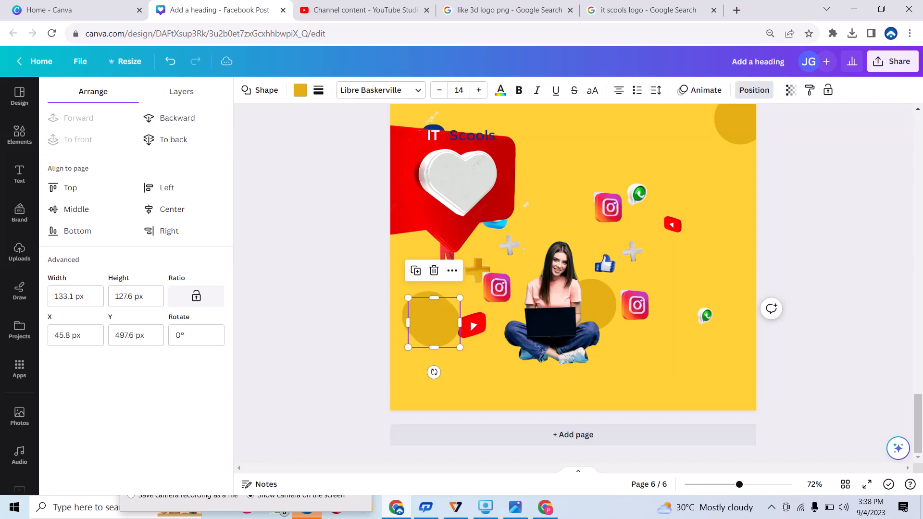
{"action": "left_click_drag", "start_coordinate": [433, 322], "coordinate": [756, 257]}
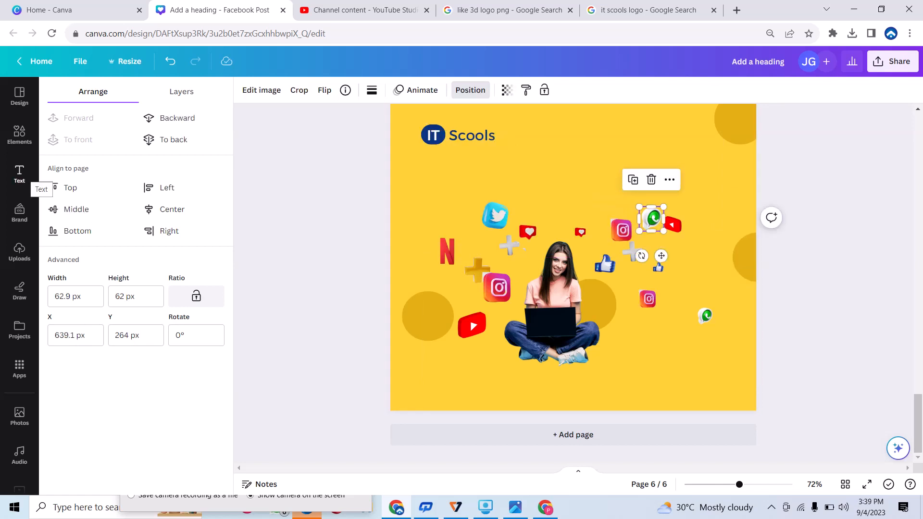
- Add a heading text box, widen it to fit one line and place it just below the IT Scools logo
{"action": "left_click", "coordinate": [19, 174]}
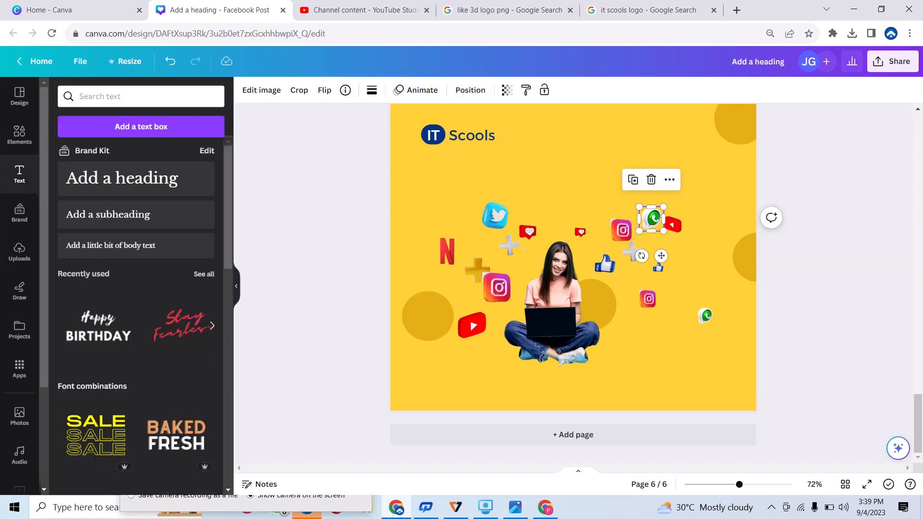
{"action": "left_click", "coordinate": [136, 179]}
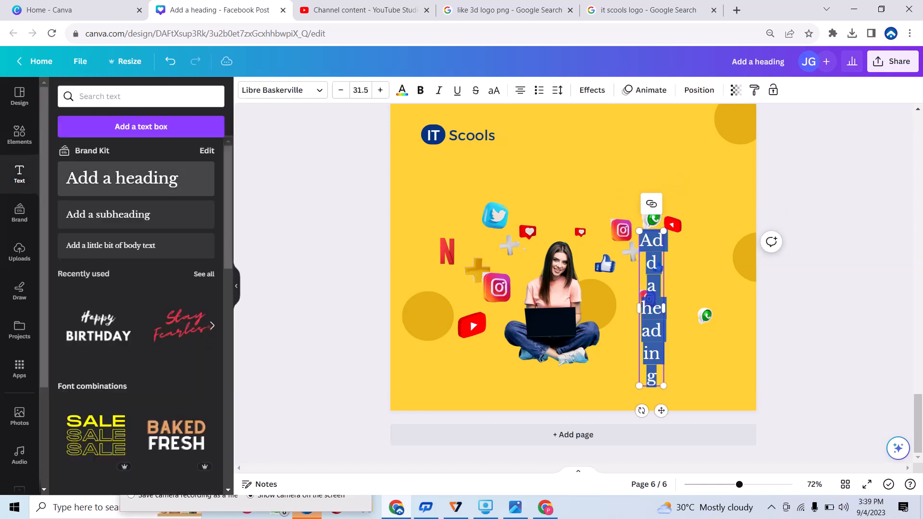
{"action": "left_click_drag", "start_coordinate": [657, 378], "coordinate": [805, 309]}
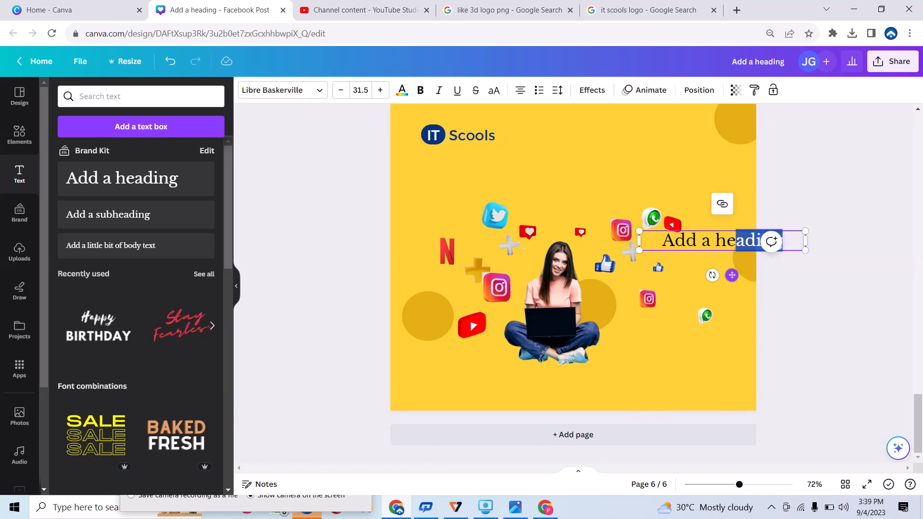
{"action": "left_click_drag", "start_coordinate": [731, 275], "coordinate": [556, 187]}
{"action": "left_click_drag", "start_coordinate": [547, 153], "coordinate": [569, 161]}
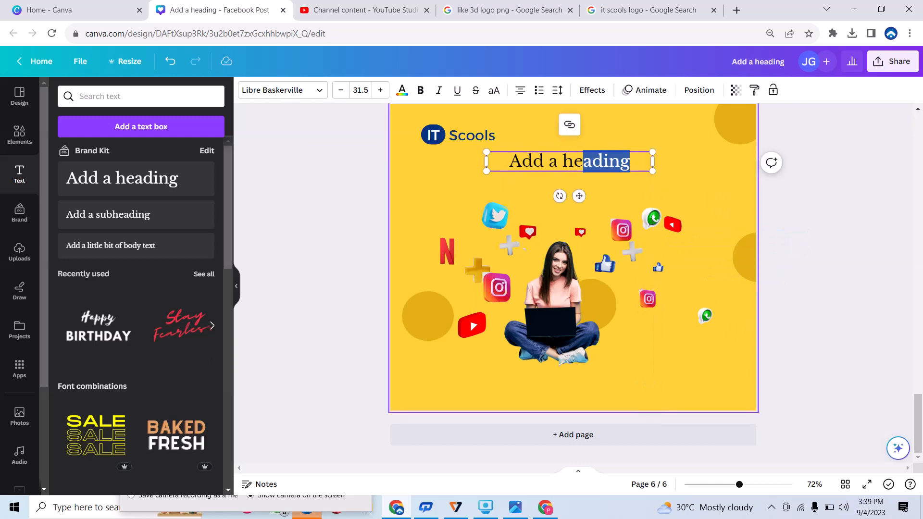
- Replace the heading's placeholder text with REACT JS
{"action": "key", "text": "BackSpace"}
{"action": "key", "text": "BackSpace"}
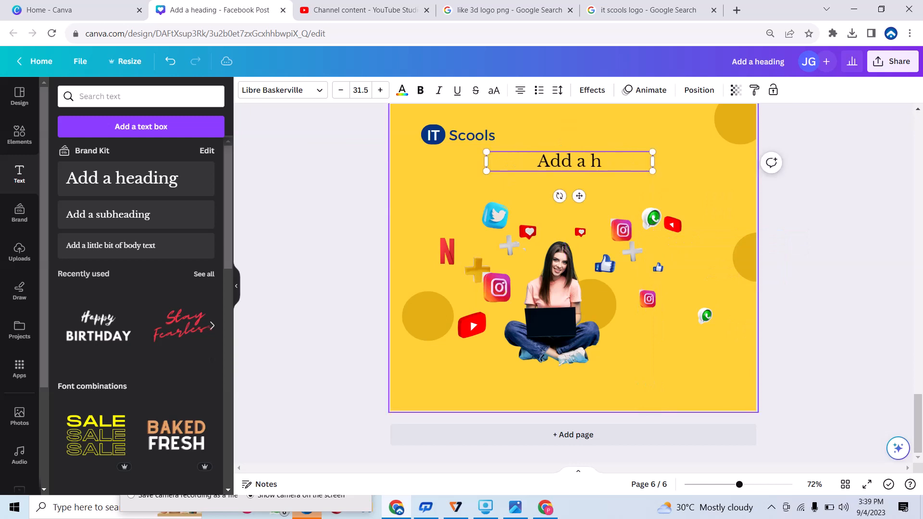
{"action": "key", "text": "BackSpace"}
{"action": "key", "text": "BackSpace"}
{"action": "key", "text": "BackSpace"}
{"action": "key", "text": "BackSpace"}
{"action": "key", "text": "BackSpace"}
{"action": "key", "text": "BackSpace"}
{"action": "key", "text": "BackSpace"}
{"action": "type", "text": "REACT JS"}
- Try the Bright font on the REACT JS heading
{"action": "scroll", "coordinate": [135, 240], "scroll_direction": "down", "scroll_amount": 4}
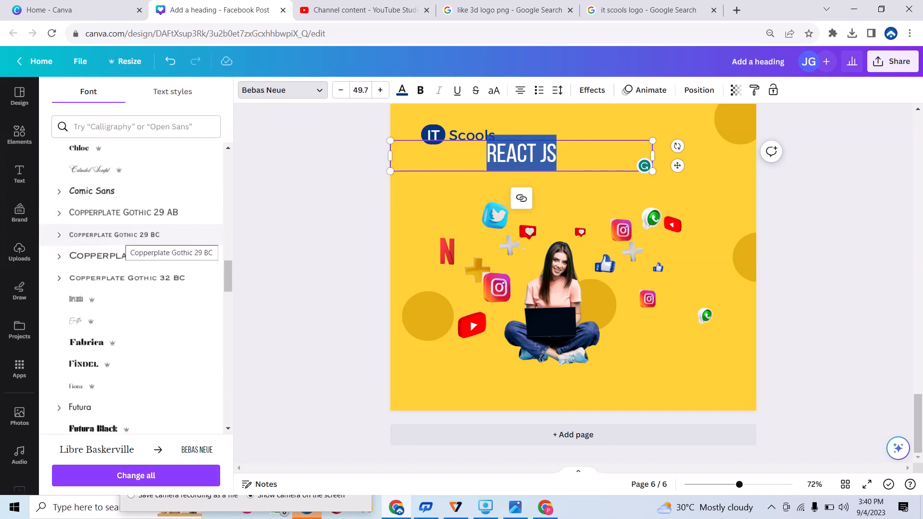
{"action": "scroll", "coordinate": [134, 241], "scroll_direction": "up", "scroll_amount": 2}
{"action": "scroll", "coordinate": [135, 240], "scroll_direction": "up", "scroll_amount": 3}
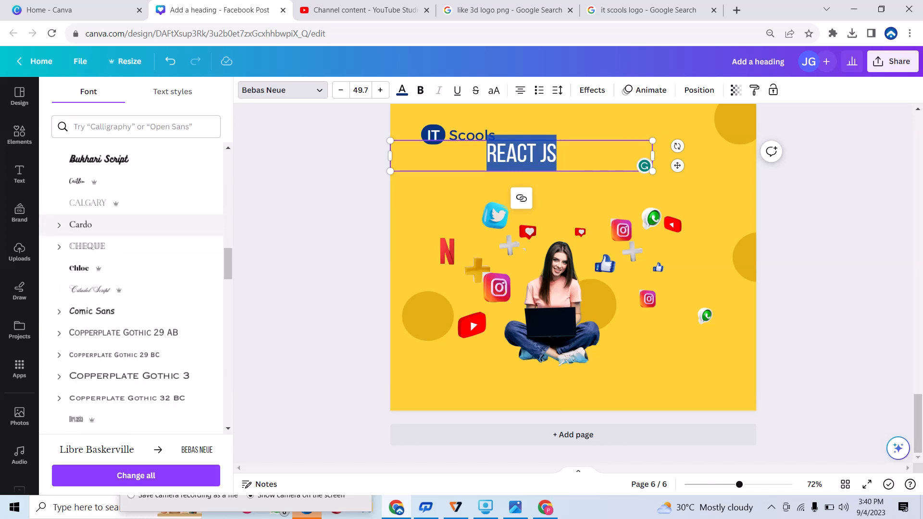
{"action": "left_click", "coordinate": [79, 176]}
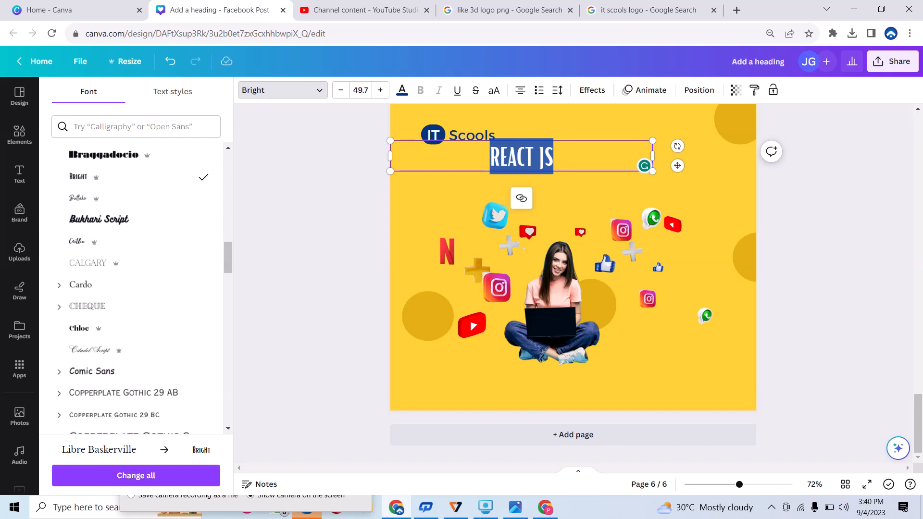
{"action": "left_click", "coordinate": [554, 156]}
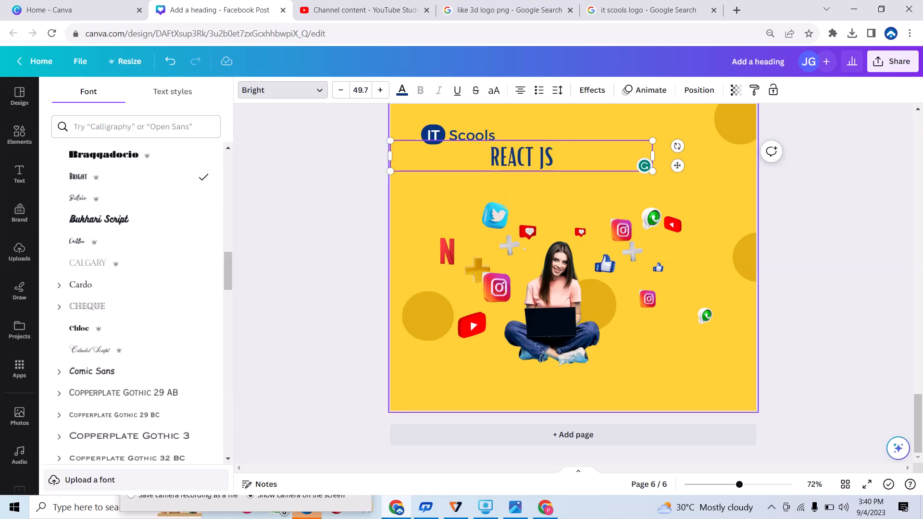
- Set the REACT JS heading's font to Impact
{"action": "scroll", "coordinate": [130, 240], "scroll_direction": "down", "scroll_amount": 5}
{"action": "scroll", "coordinate": [130, 239], "scroll_direction": "down", "scroll_amount": 5}
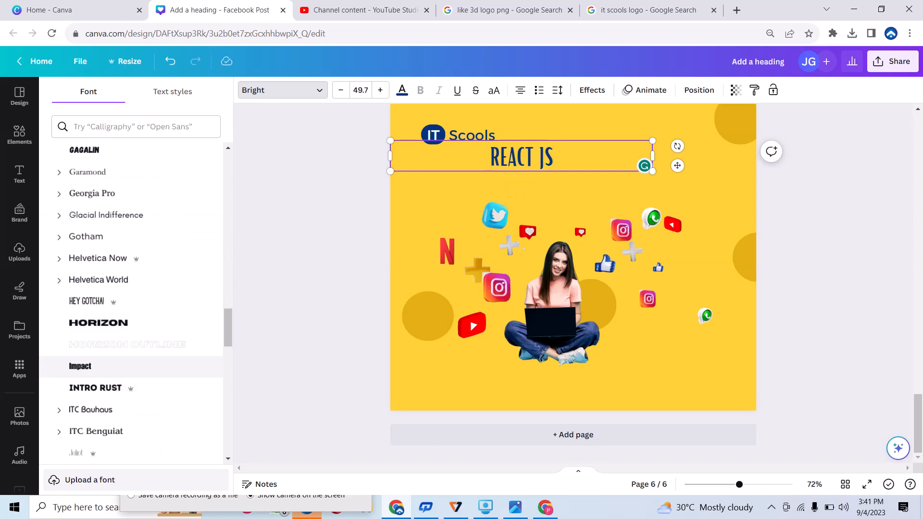
{"action": "left_click", "coordinate": [81, 367]}
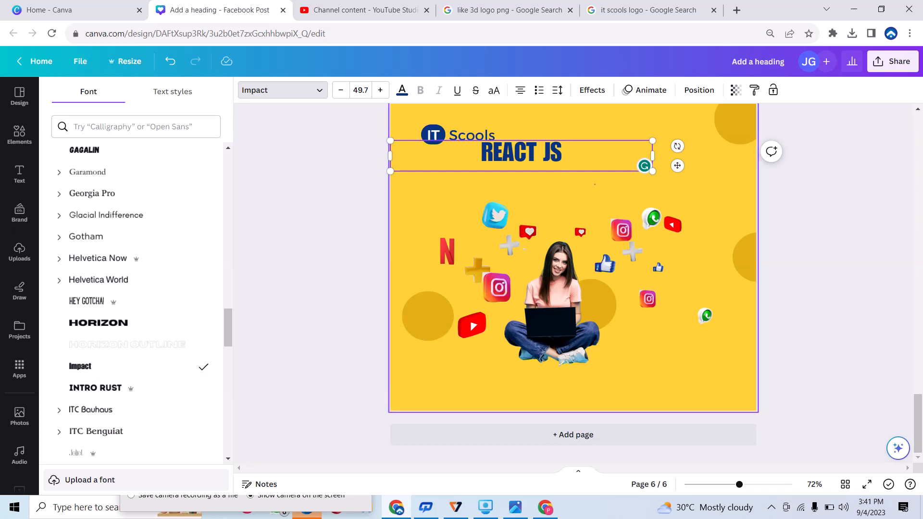
- Move the REACT JS heading above the woman, clear of the logo, and enlarge it
{"action": "left_click", "coordinate": [539, 192]}
{"action": "left_click_drag", "start_coordinate": [521, 154], "coordinate": [581, 184]}
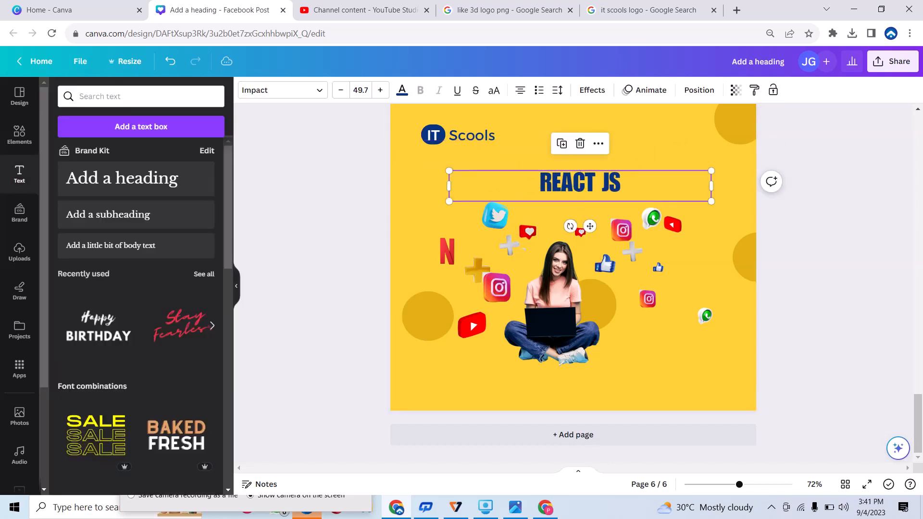
{"action": "left_click_drag", "start_coordinate": [449, 171], "coordinate": [335, 175]}
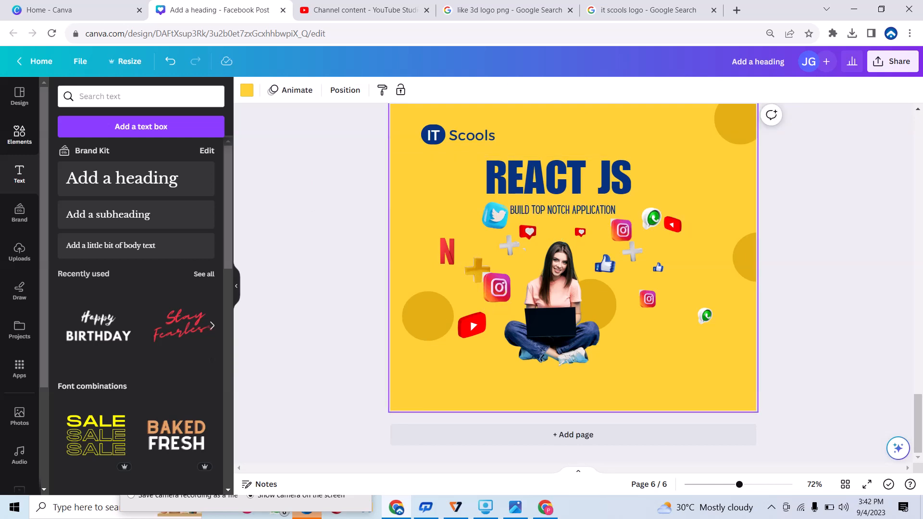
- Find a calendar graphic among the elements and place the black calendar icon, shrunk small, below the gold circle near the page's lower-left corner
{"action": "left_click", "coordinate": [19, 135]}
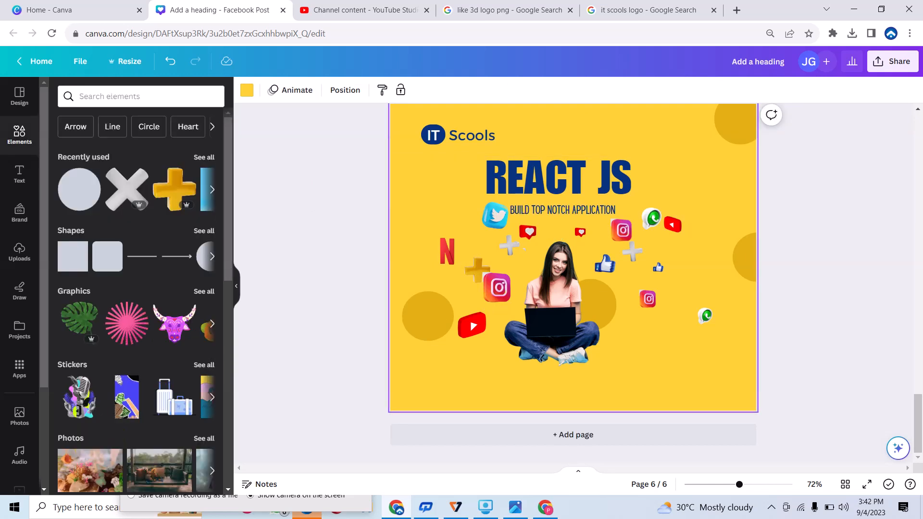
{"action": "left_click", "coordinate": [141, 96]}
{"action": "type", "text": "CA"}
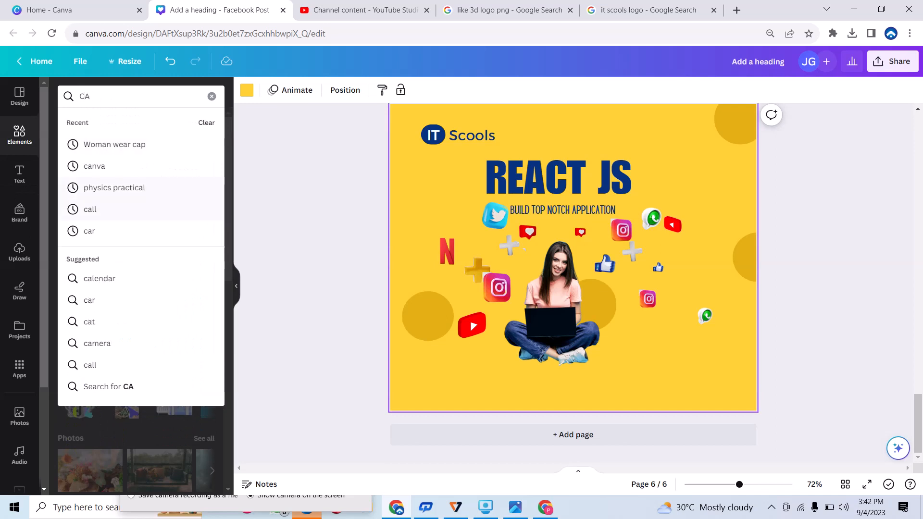
{"action": "left_click", "coordinate": [100, 278]}
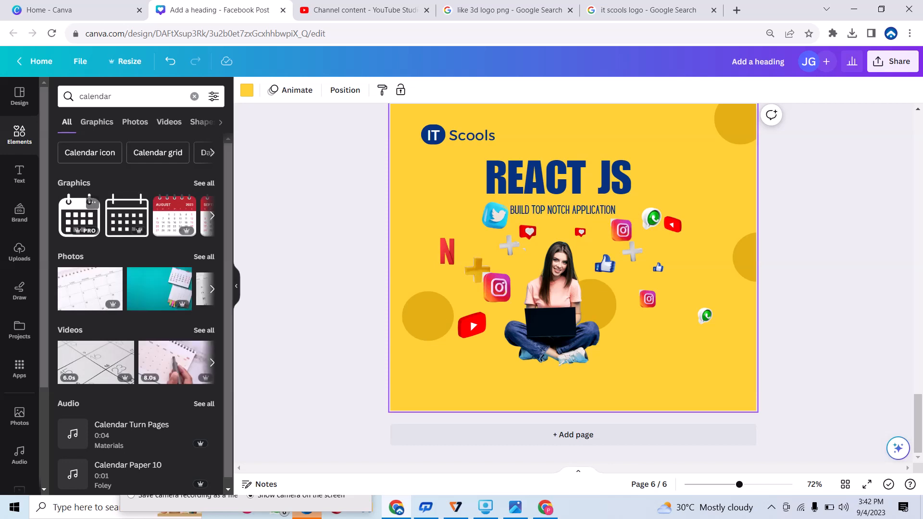
{"action": "left_click", "coordinate": [79, 215]}
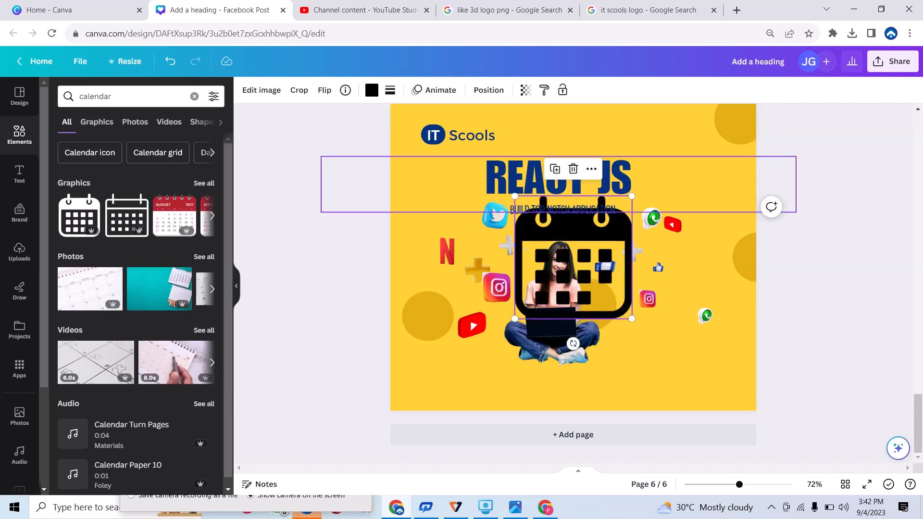
{"action": "left_click_drag", "start_coordinate": [632, 196], "coordinate": [525, 308]}
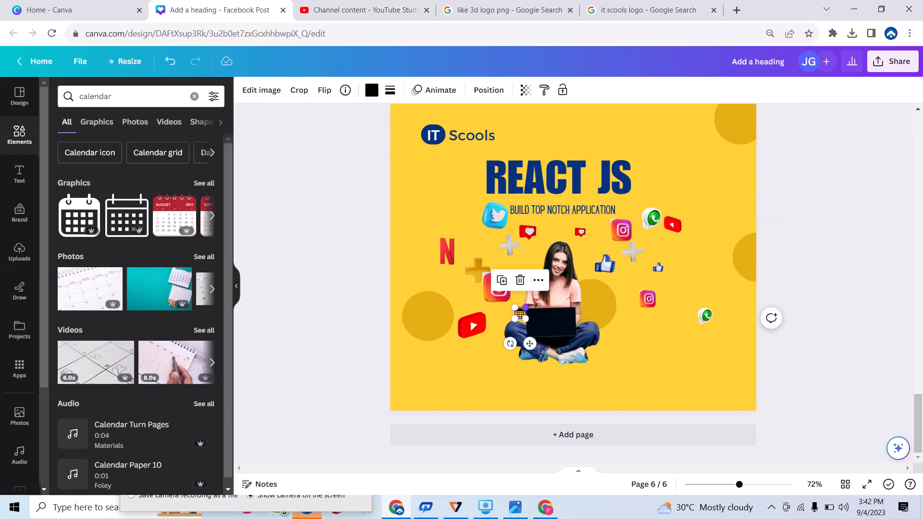
{"action": "left_click_drag", "start_coordinate": [521, 314], "coordinate": [446, 352]}
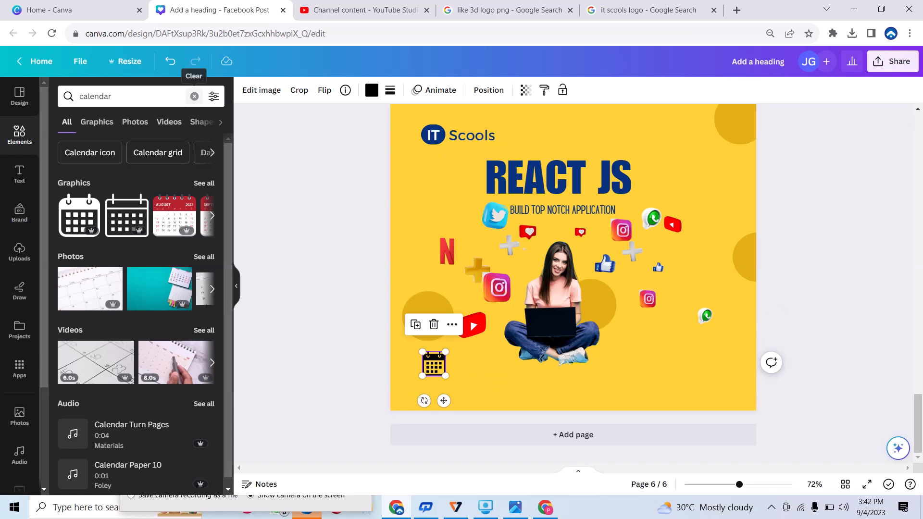
- Search the elements for CALL and add the round phone handset graphic to the page
{"action": "left_click", "coordinate": [194, 96]}
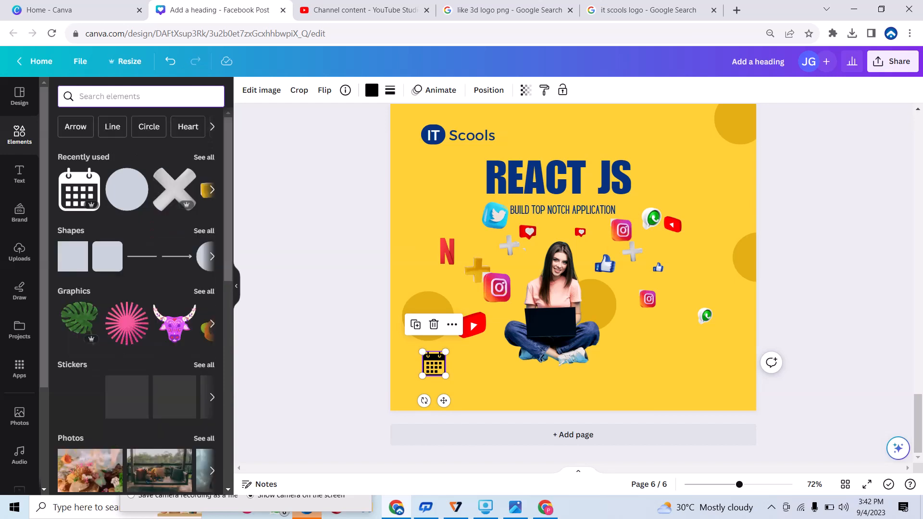
{"action": "type", "text": "CALL"}
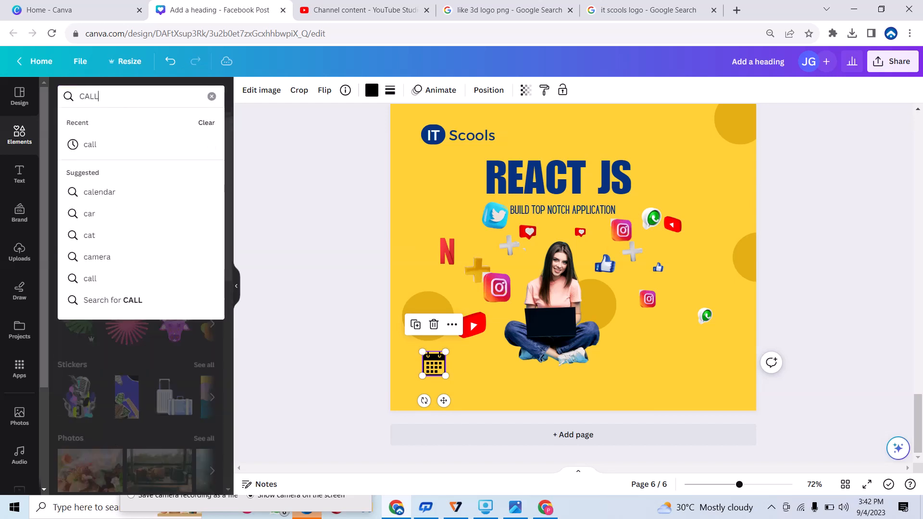
{"action": "key", "text": "Return"}
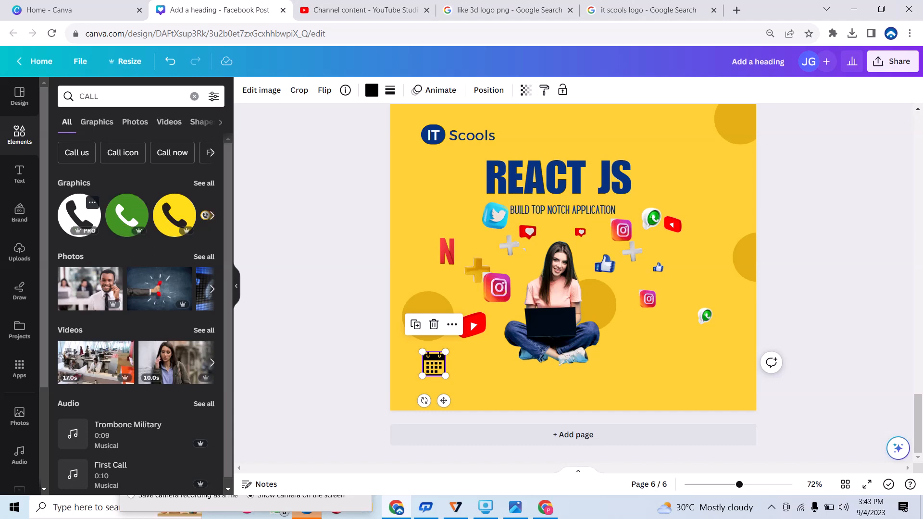
{"action": "left_click", "coordinate": [92, 203]}
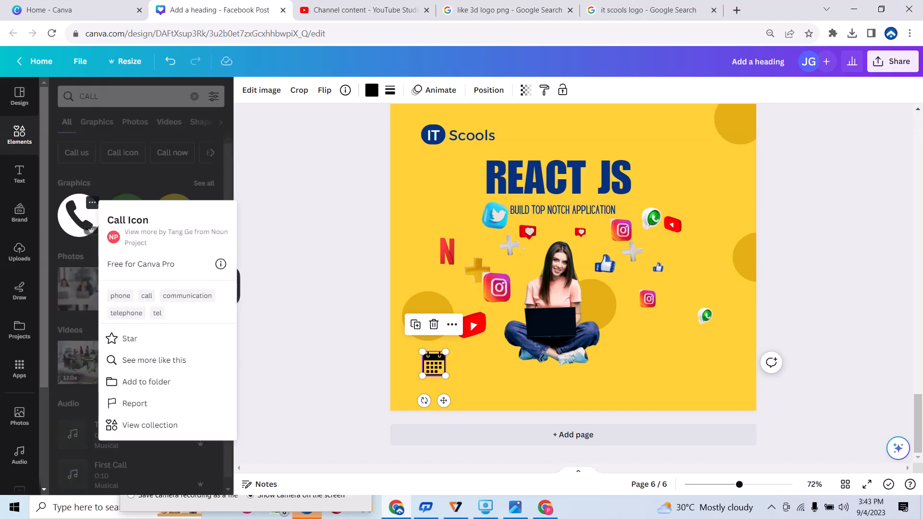
{"action": "left_click", "coordinate": [79, 215]}
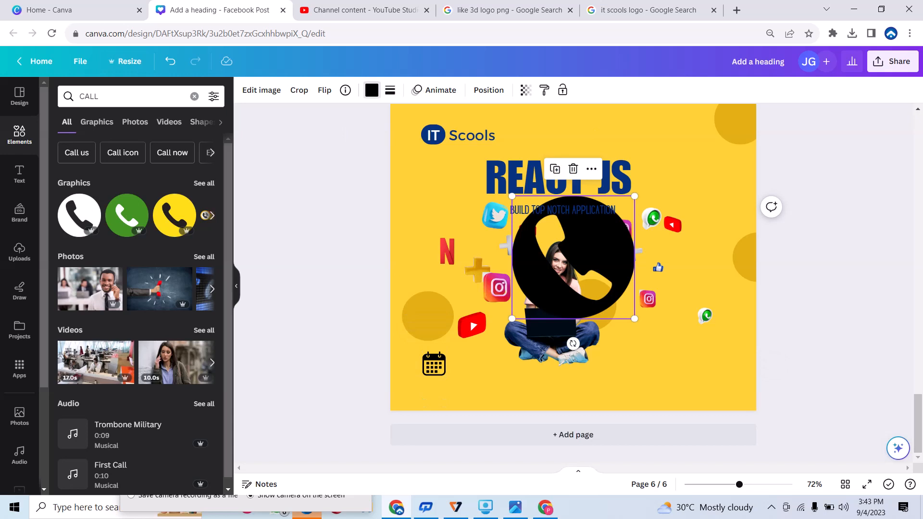
- Recolor the call icon white, shrink it and place it directly below the calendar icon
{"action": "left_click", "coordinate": [371, 90]}
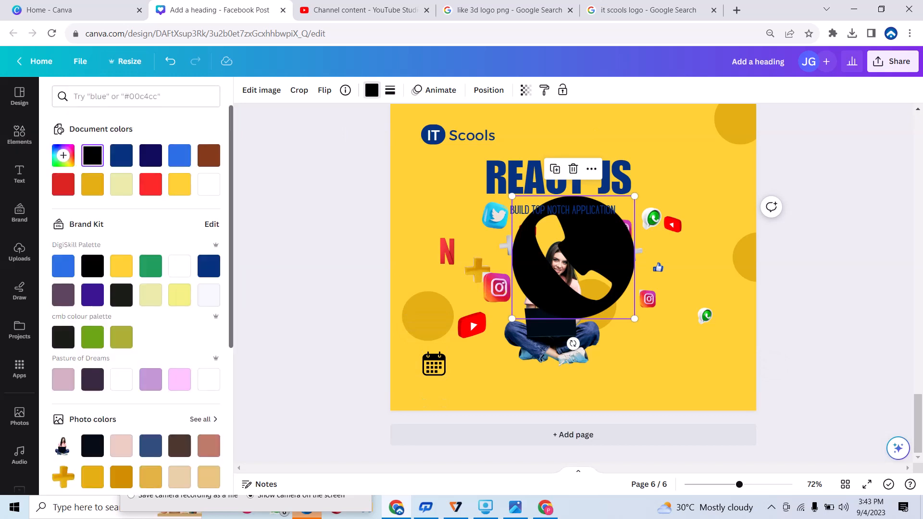
{"action": "left_click", "coordinate": [208, 184]}
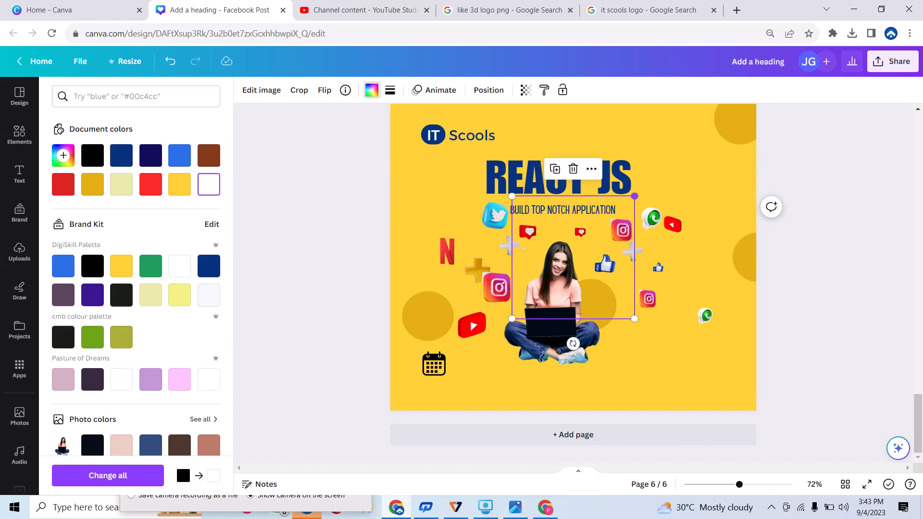
{"action": "left_click_drag", "start_coordinate": [635, 196], "coordinate": [528, 303]}
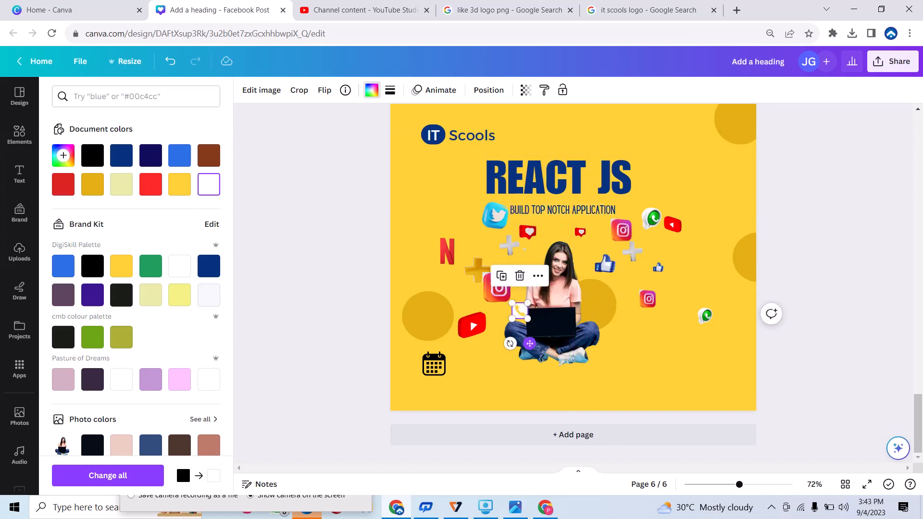
{"action": "left_click_drag", "start_coordinate": [529, 344], "coordinate": [437, 421]}
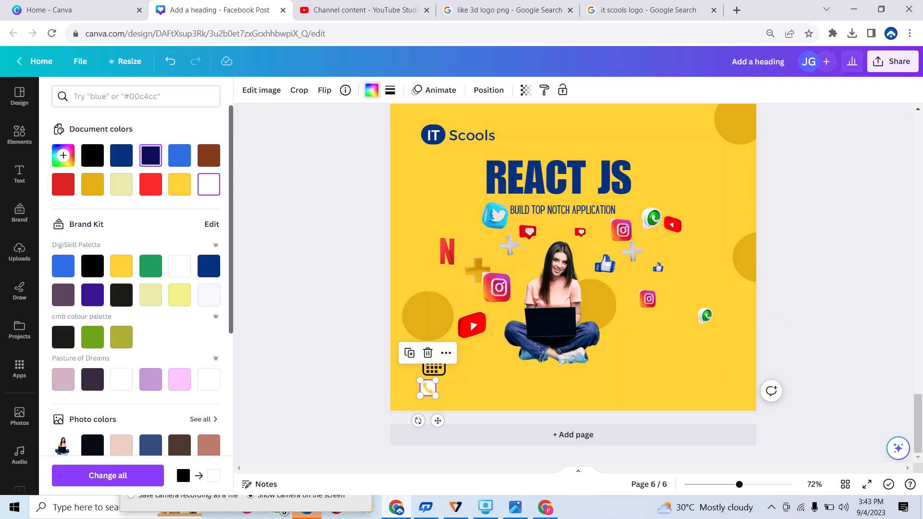
- Recolor the call icon dark navy (#110d5d) and shift the woman with the laptop slightly to the right
{"action": "left_click", "coordinate": [150, 156]}
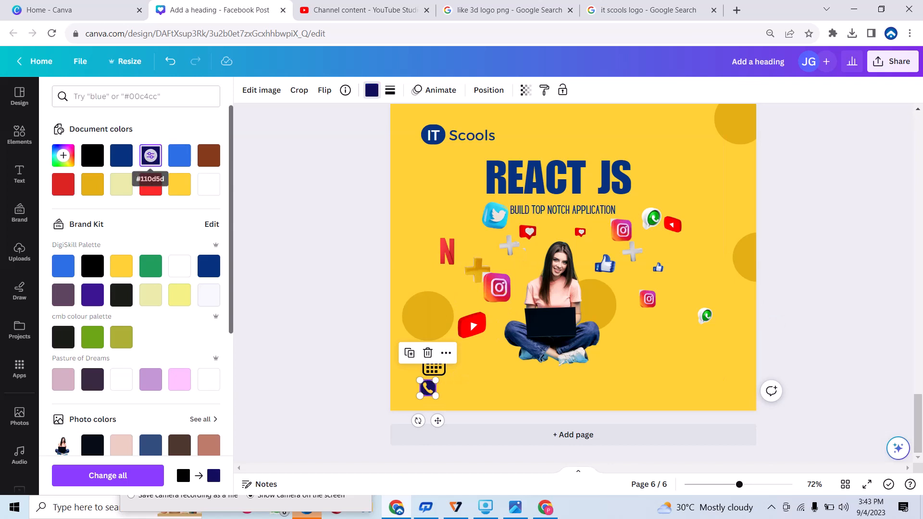
{"action": "left_click_drag", "start_coordinate": [553, 308], "coordinate": [558, 305]}
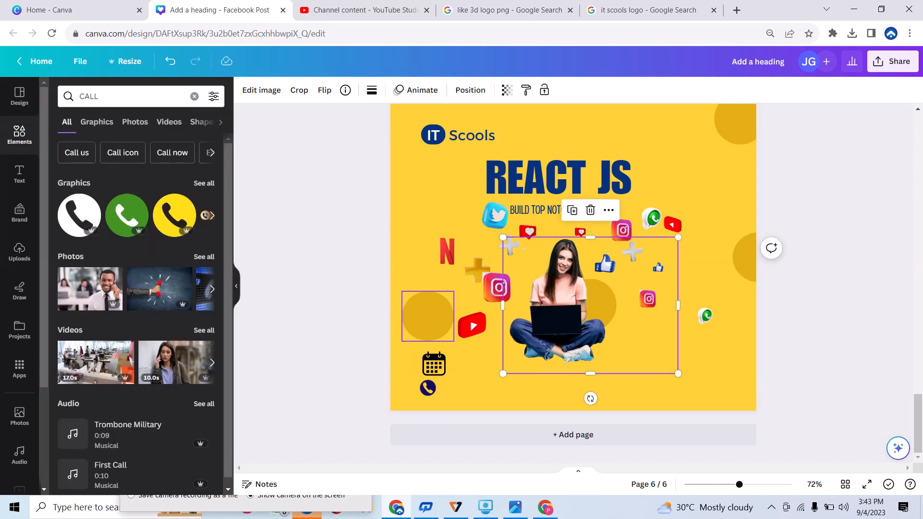
- Enlarge the black calendar icon and move it up so it overlaps the lower part of the gold circle above it
{"action": "left_click_drag", "start_coordinate": [433, 364], "coordinate": [456, 317]}
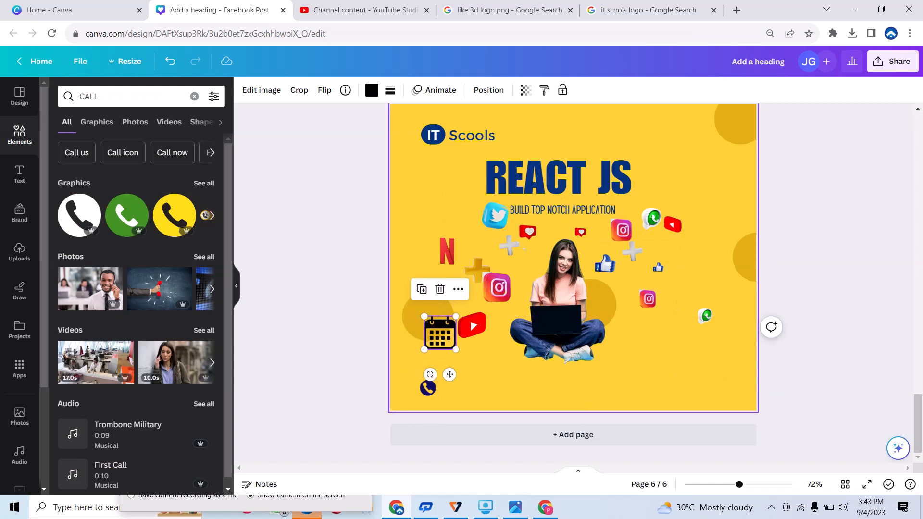
{"action": "left_click_drag", "start_coordinate": [440, 333], "coordinate": [438, 340]}
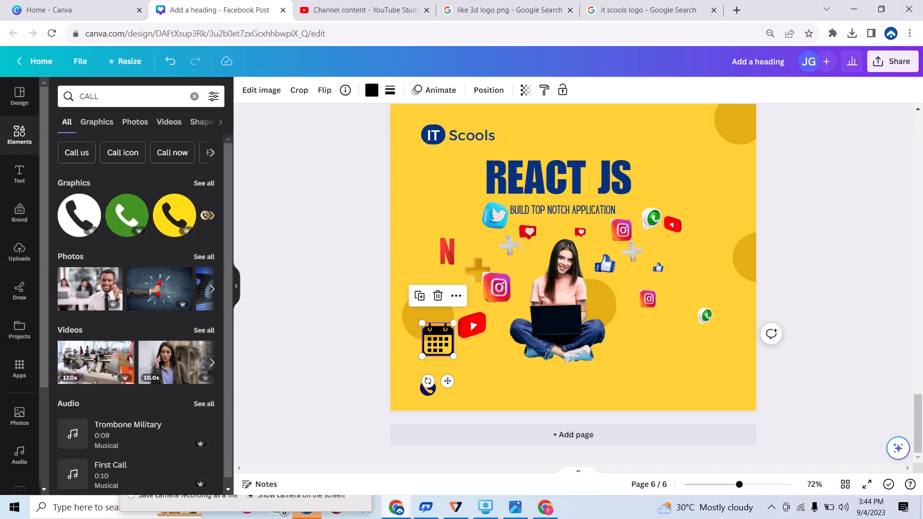
- Search the graphics for PATTERN and overlay pale wavy-line patterns on the gold circles at the page's upper-right, right edge and left
{"action": "left_click", "coordinate": [194, 97]}
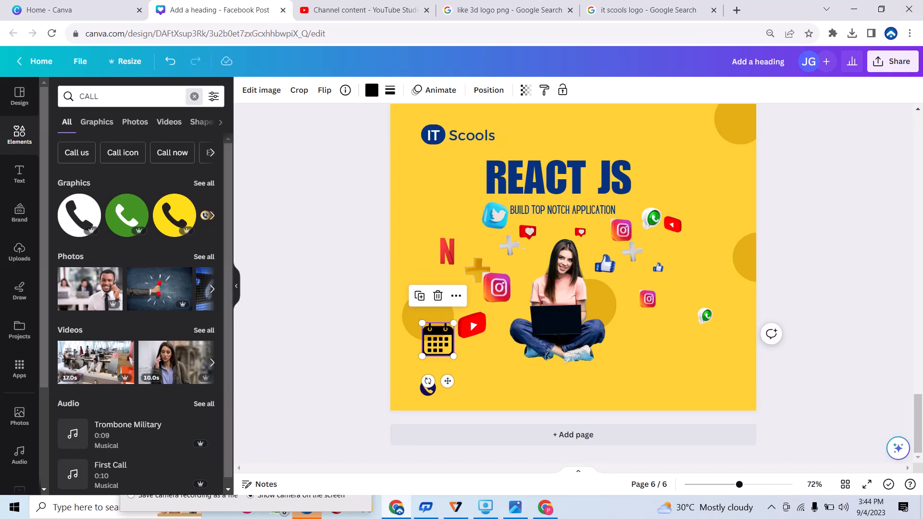
{"action": "type", "text": "PA"}
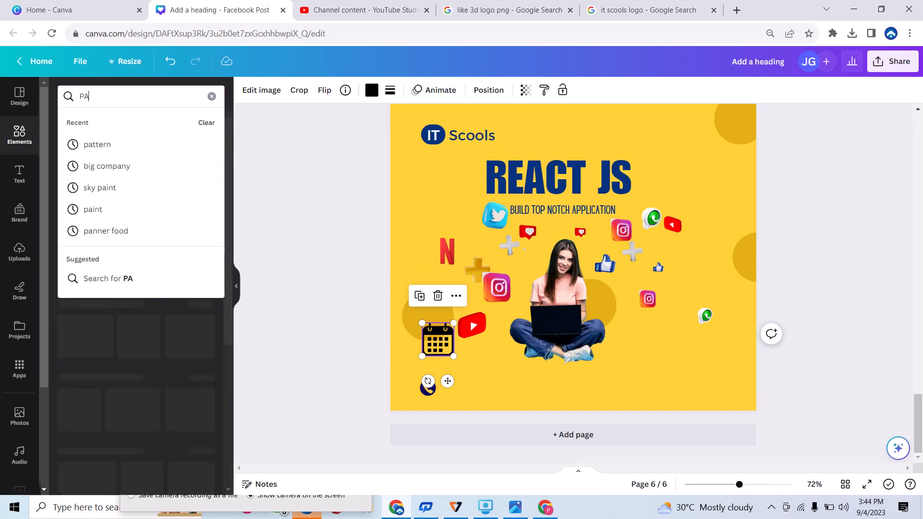
{"action": "type", "text": "TTERN\\"}
{"action": "key", "text": "Return"}
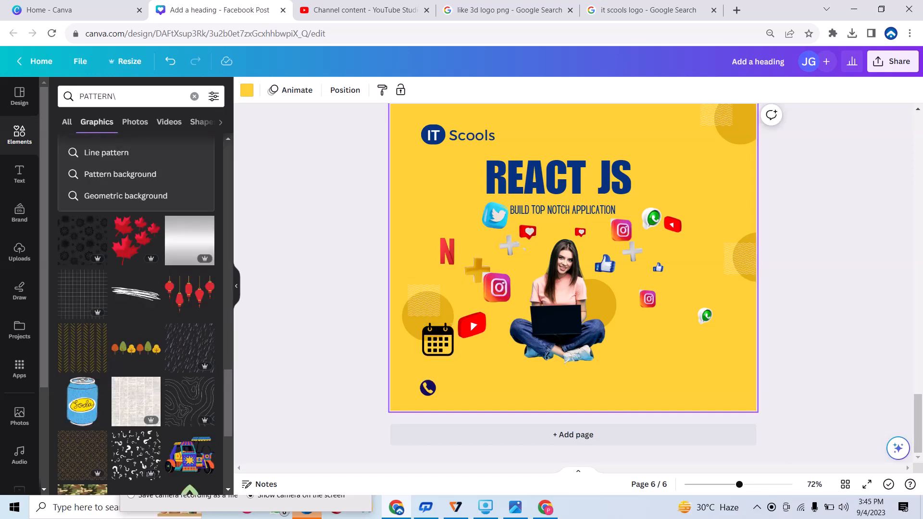
{"action": "scroll", "coordinate": [137, 313], "scroll_direction": "up", "scroll_amount": 3}
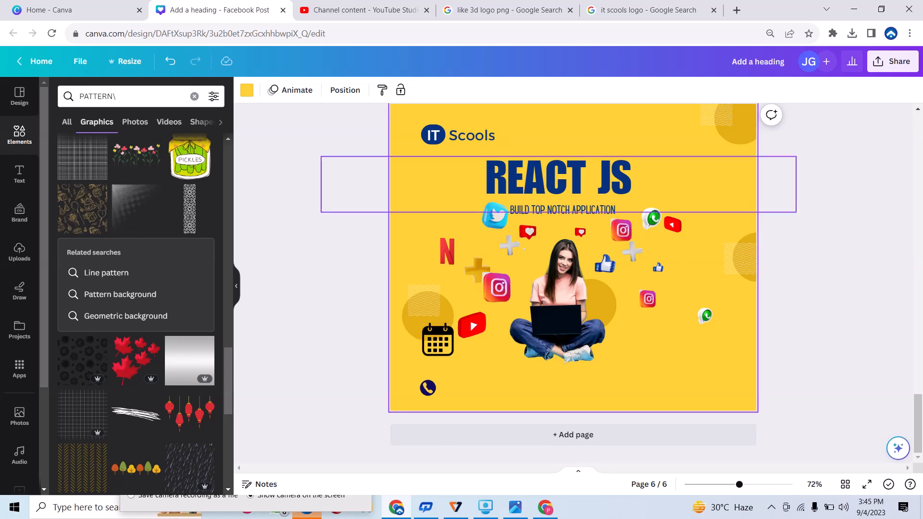
- Recolor the whole REACT JS heading red and change its font to Hey Gotcha!
{"action": "left_click", "coordinate": [558, 178]}
{"action": "left_click", "coordinate": [558, 178]}
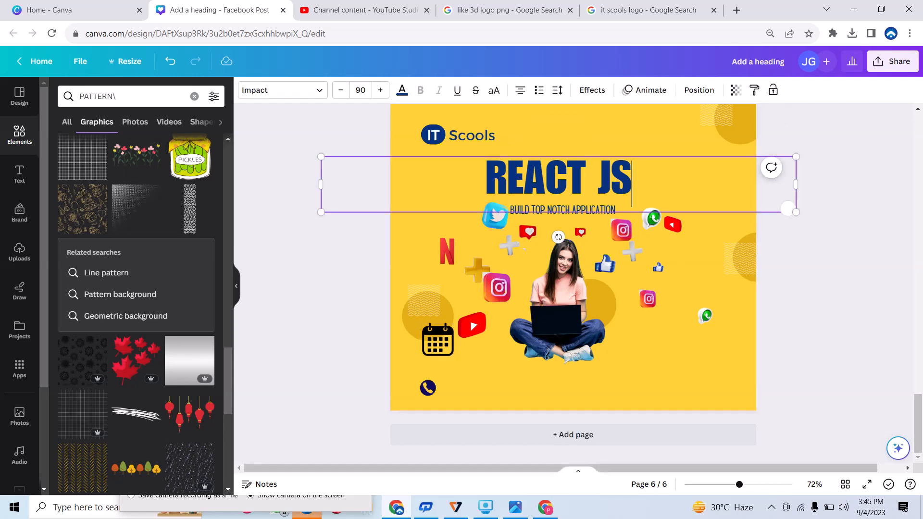
{"action": "key", "text": "ctrl+a"}
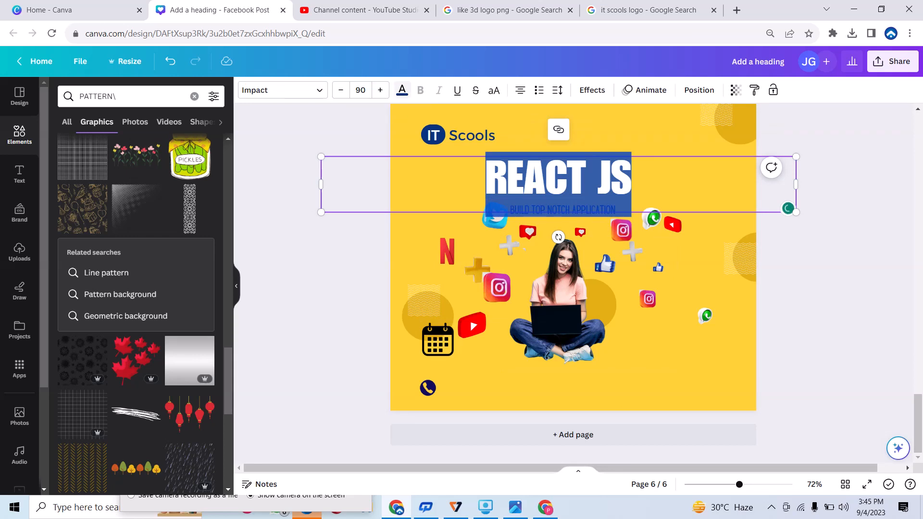
{"action": "left_click", "coordinate": [402, 90]}
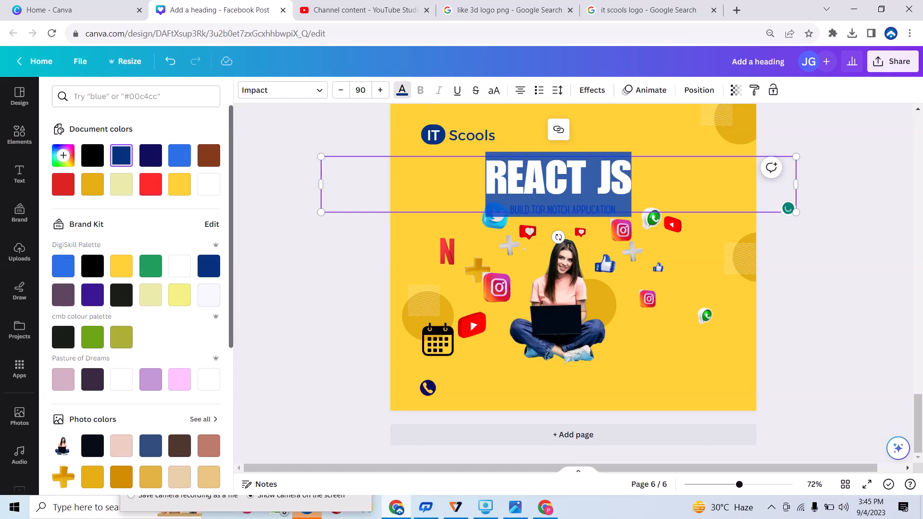
{"action": "left_click", "coordinate": [63, 185]}
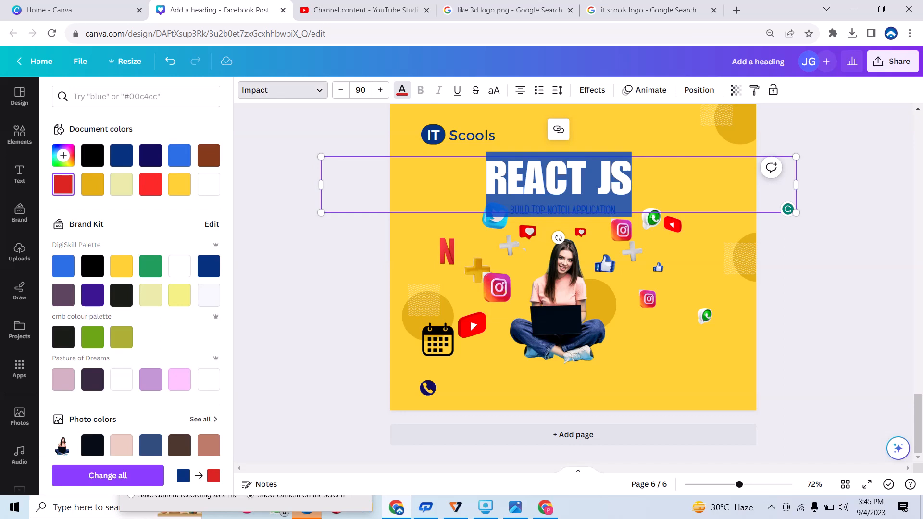
{"action": "left_click", "coordinate": [282, 90]}
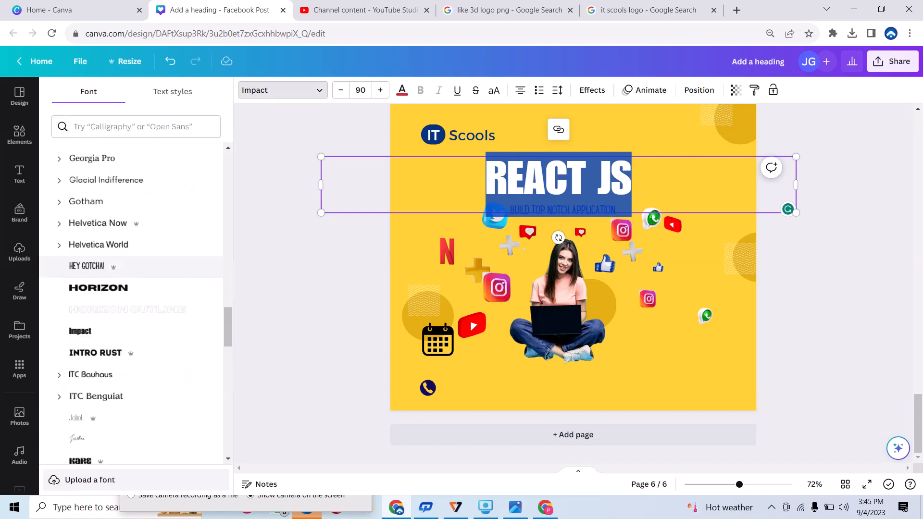
{"action": "left_click", "coordinate": [131, 266]}
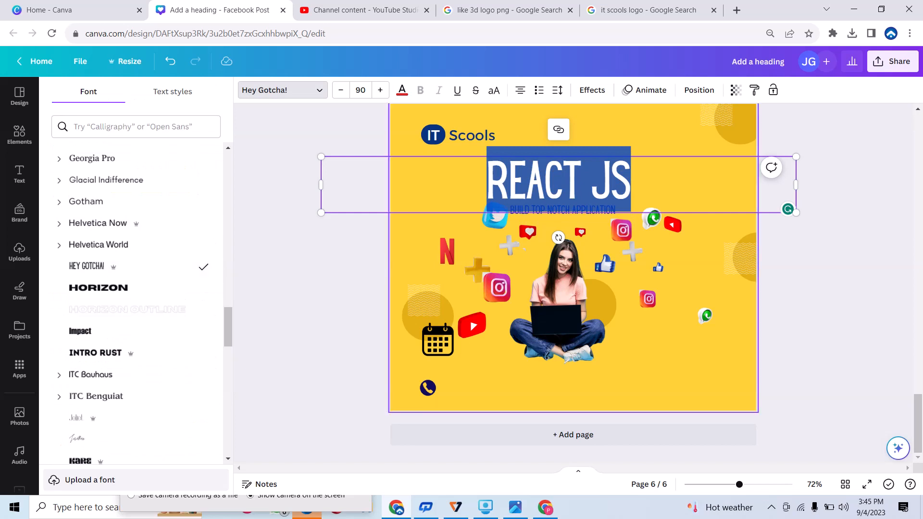
{"action": "left_click", "coordinate": [663, 380]}
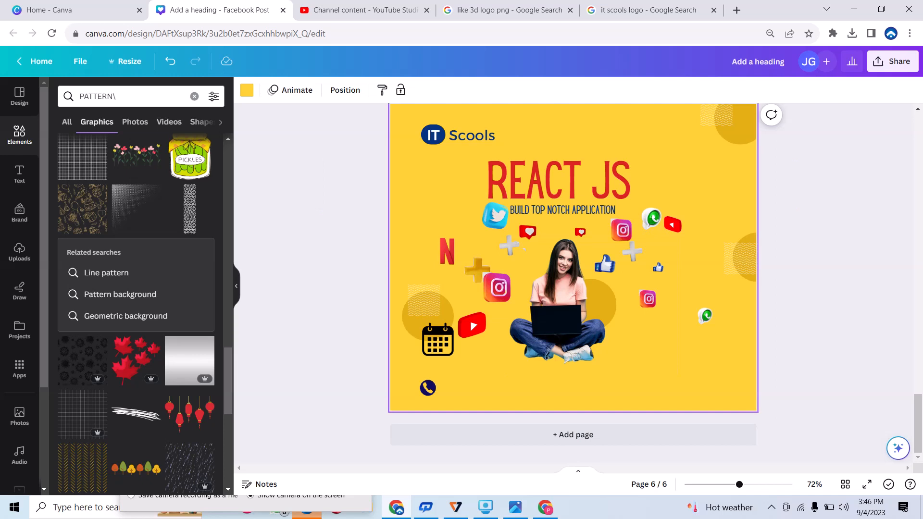
- Search the elements for WEB, add the globe-with-cursor graphic and recolor it dark blue
{"action": "left_click", "coordinate": [194, 96]}
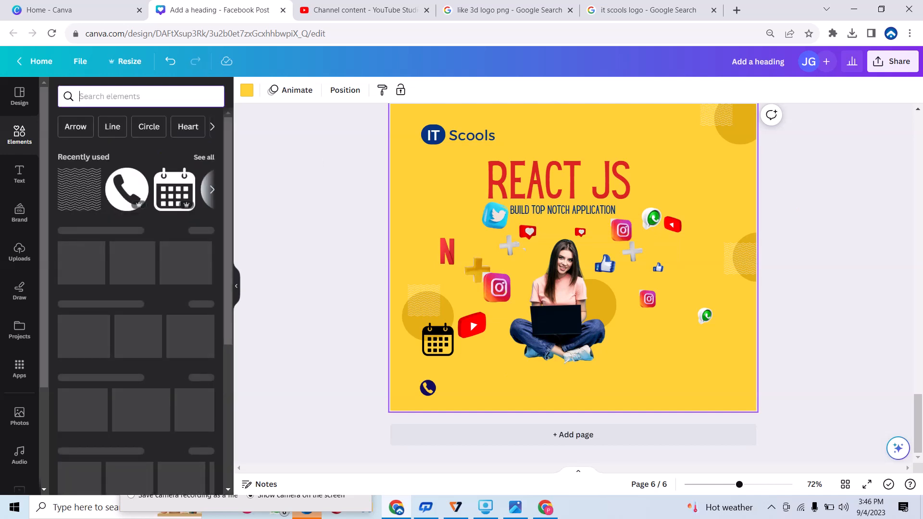
{"action": "type", "text": "WEB"}
{"action": "key", "text": "Return"}
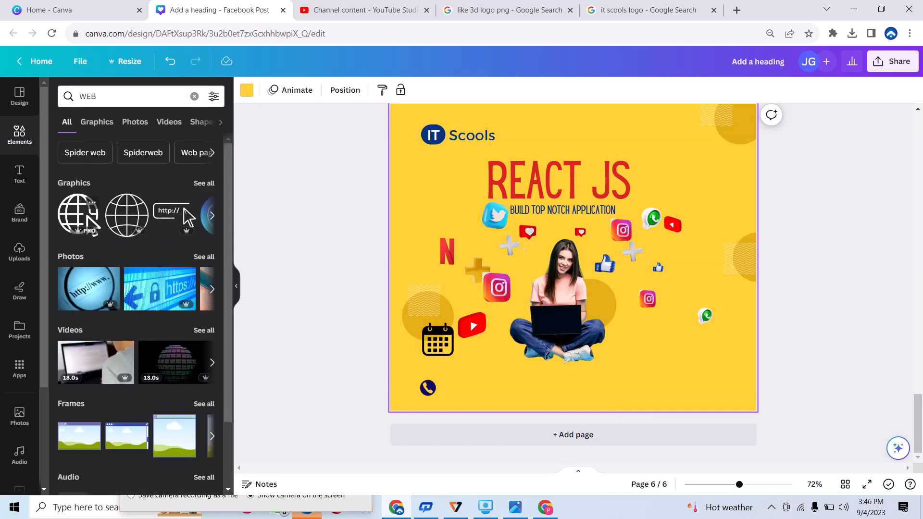
{"action": "left_click", "coordinate": [80, 215]}
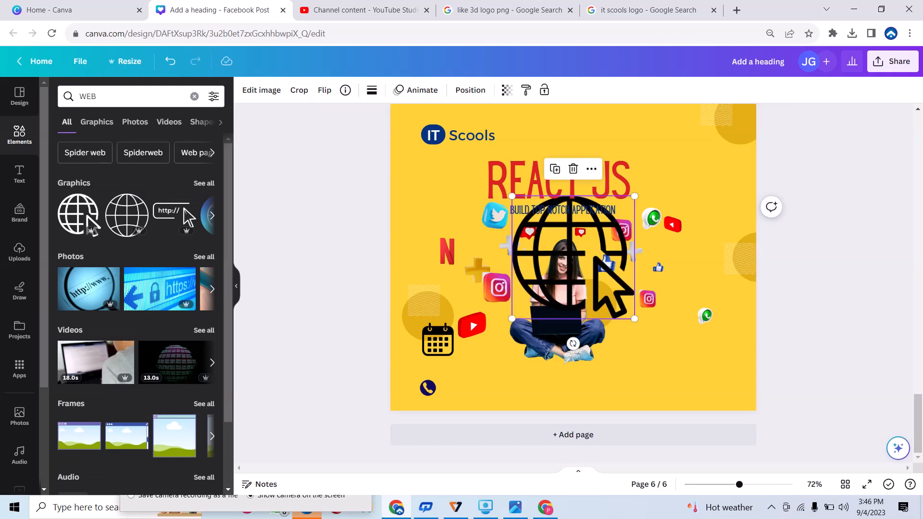
{"action": "left_click_drag", "start_coordinate": [573, 257], "coordinate": [606, 316]}
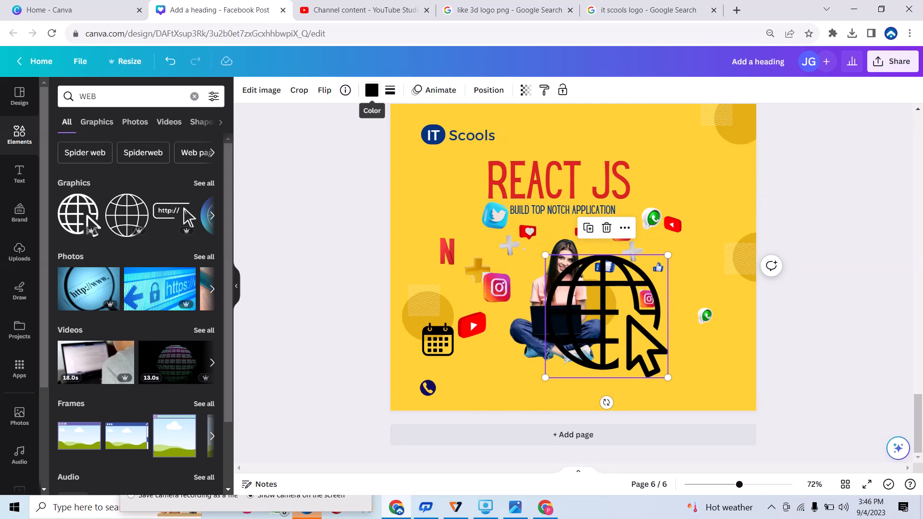
{"action": "left_click", "coordinate": [372, 90]}
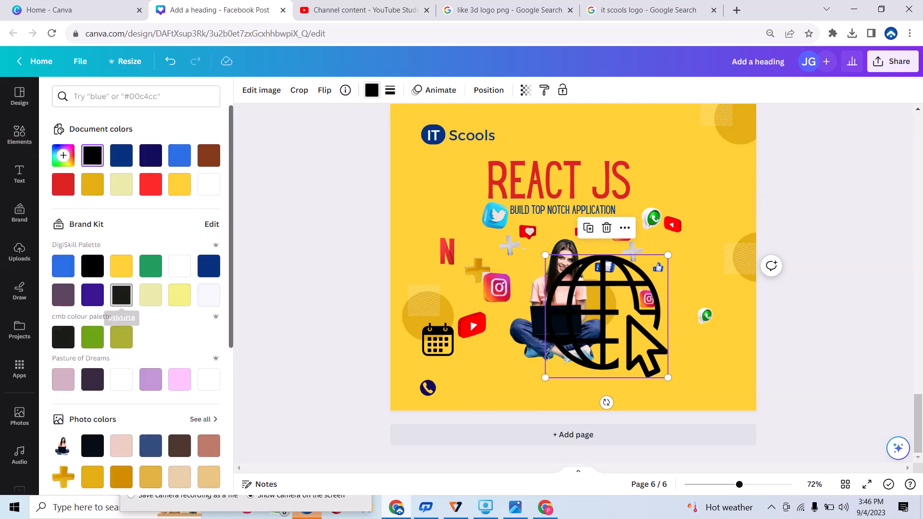
{"action": "left_click", "coordinate": [209, 266]}
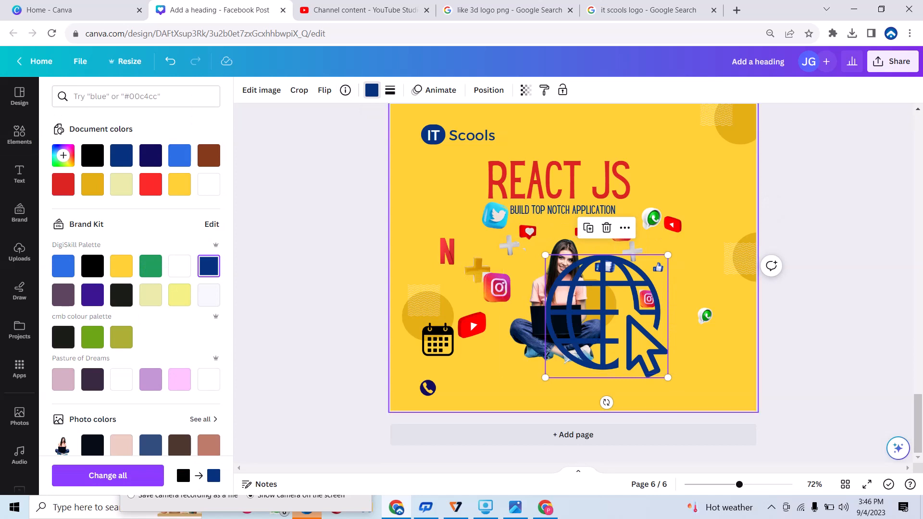
- Shrink the globe icon and place it below the woman, level with the call icon, and shift the calendar icon slightly left
{"action": "left_click_drag", "start_coordinate": [545, 378], "coordinate": [602, 388]}
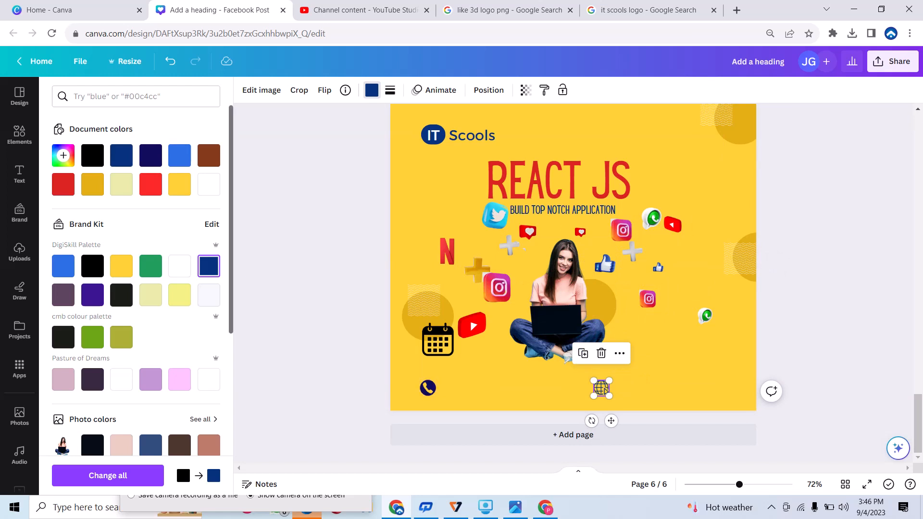
{"action": "left_click_drag", "start_coordinate": [438, 339], "coordinate": [434, 340]}
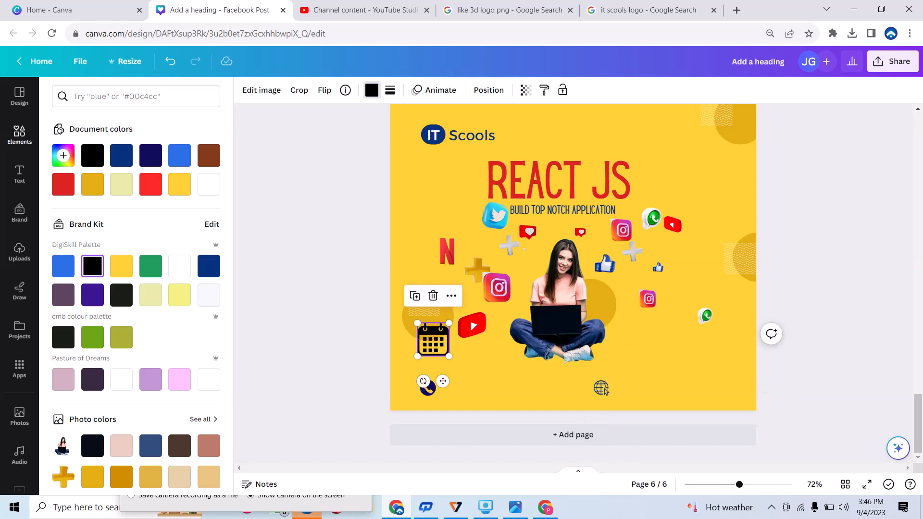
- Find the DOT graphics among the elements, add the round halftone dot graphic and shrink it to a small size
{"action": "left_click", "coordinate": [19, 135]}
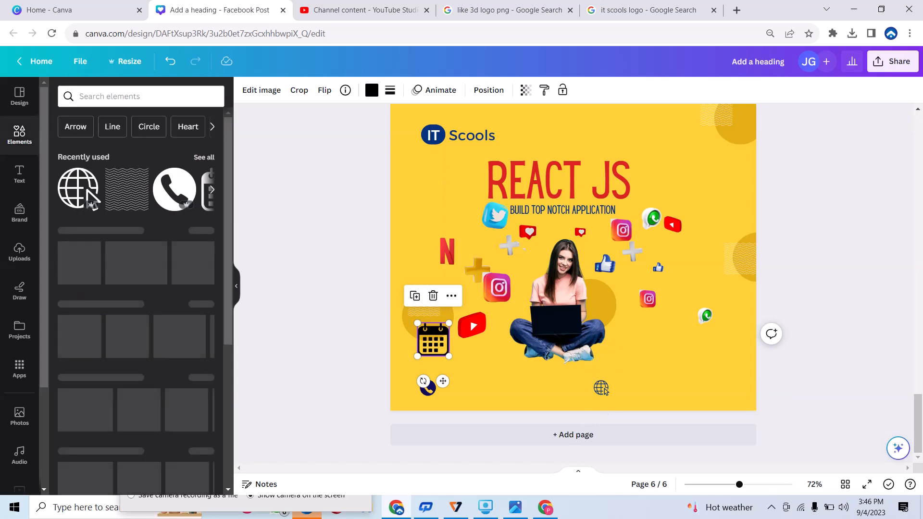
{"action": "type", "text": "DOT"}
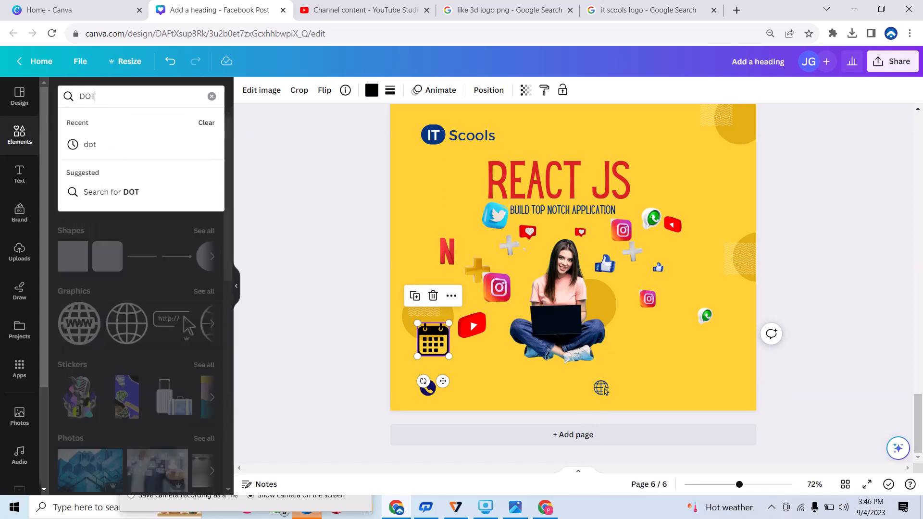
{"action": "key", "text": "Return"}
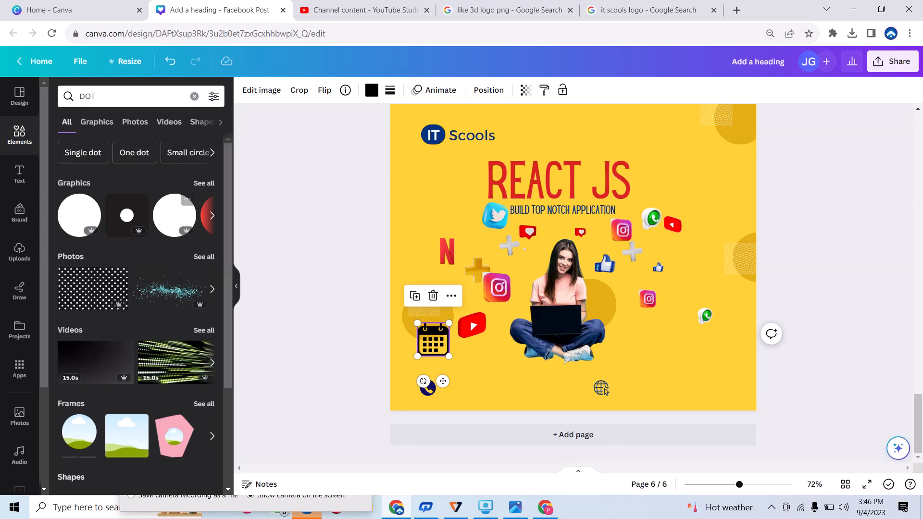
{"action": "left_click", "coordinate": [204, 183]}
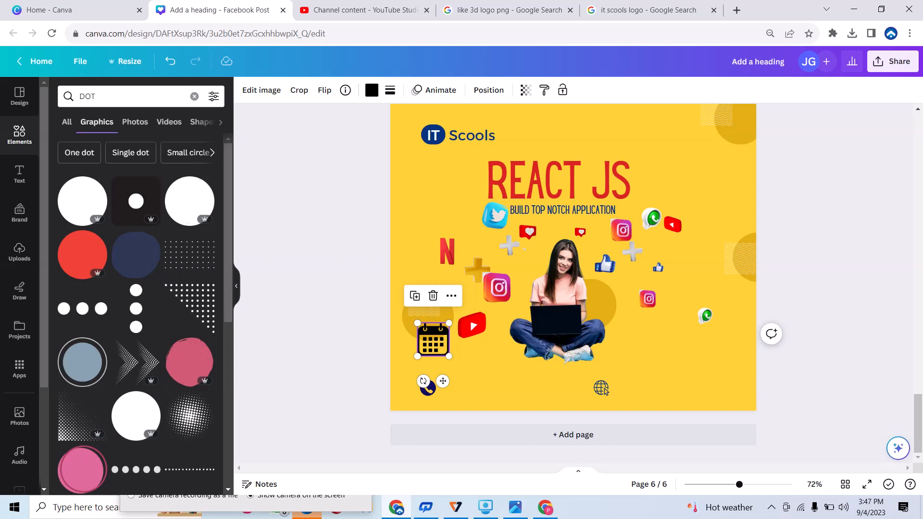
{"action": "left_click", "coordinate": [190, 416]}
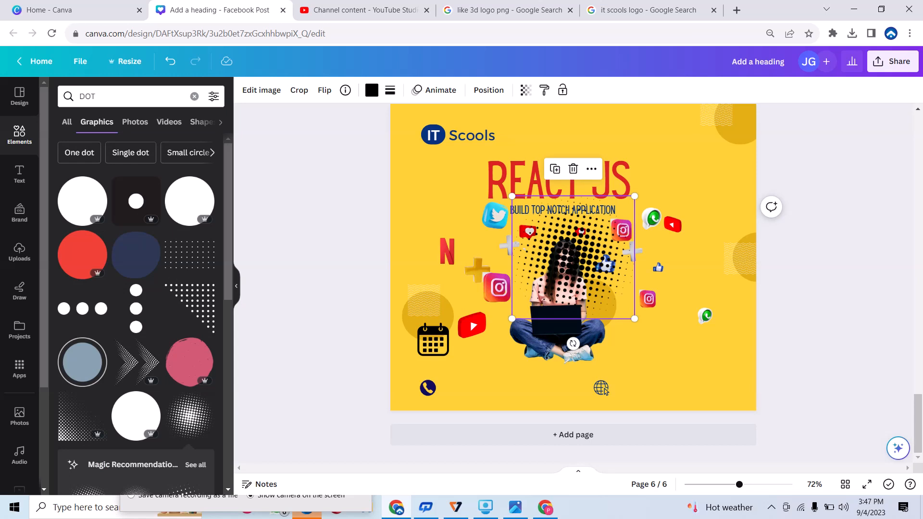
{"action": "left_click_drag", "start_coordinate": [635, 195], "coordinate": [538, 292]}
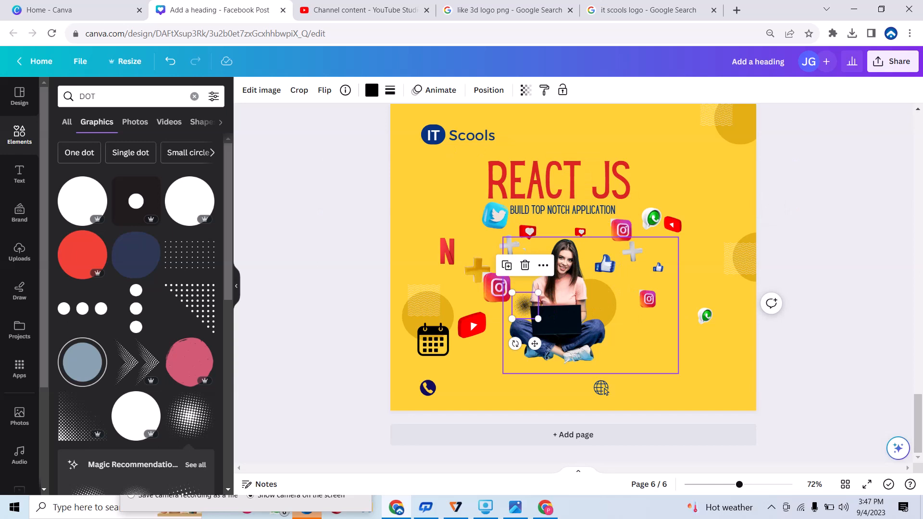
- Place the halftone dots on the page's upper-right gold circle and recolor them near-white
{"action": "left_click", "coordinate": [561, 289]}
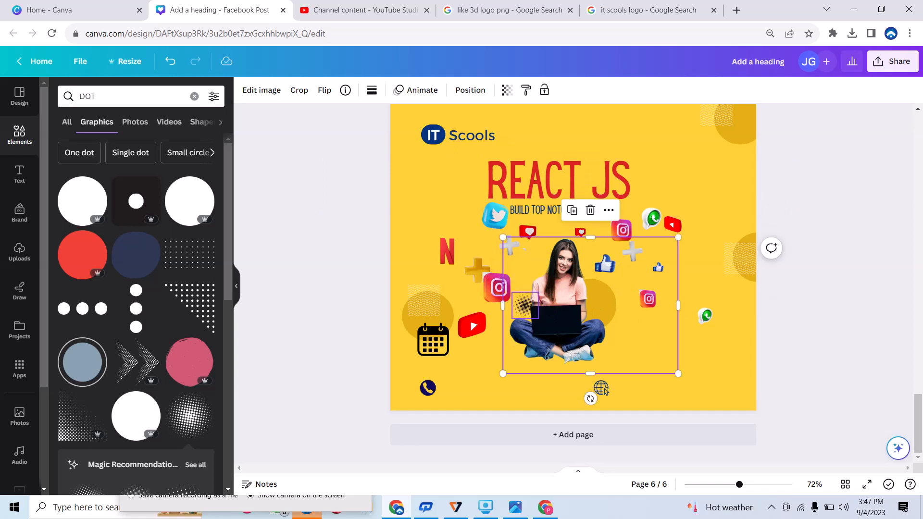
{"action": "left_click_drag", "start_coordinate": [525, 305], "coordinate": [737, 134]}
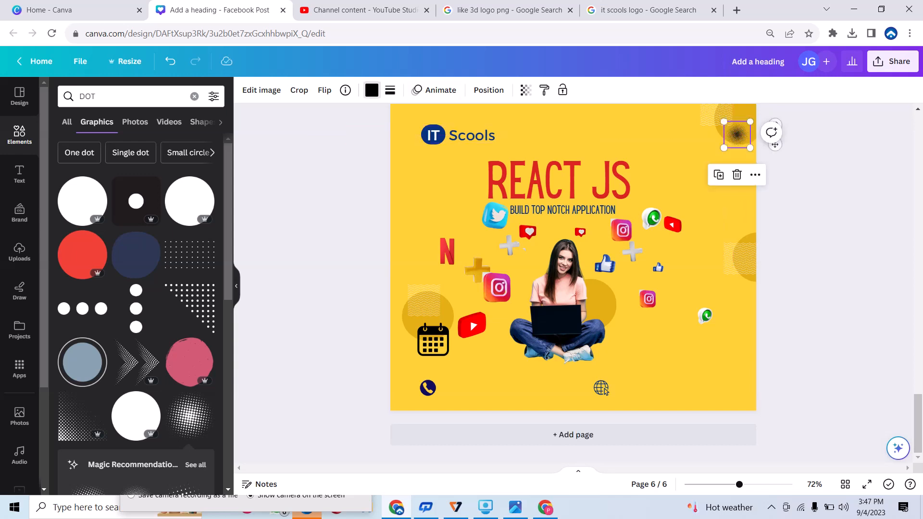
{"action": "left_click", "coordinate": [371, 90]}
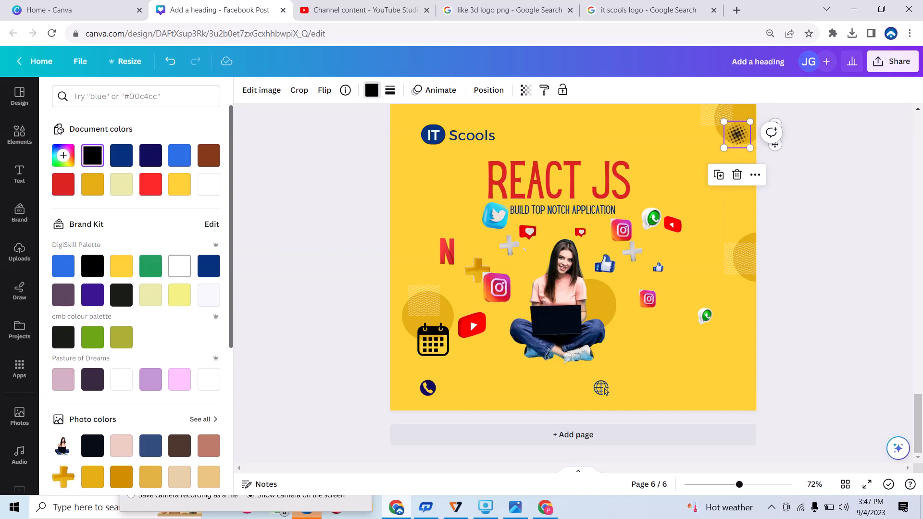
{"action": "left_click", "coordinate": [209, 295]}
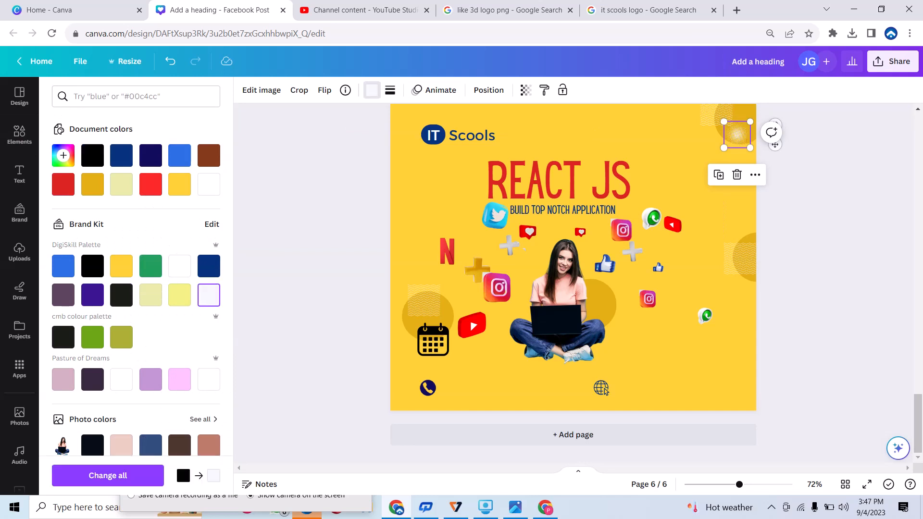
- Duplicate the halftone dots onto the gold circle at the page's right edge and again near the lower-right corner
{"action": "left_click_drag", "start_coordinate": [775, 144], "coordinate": [777, 265]}
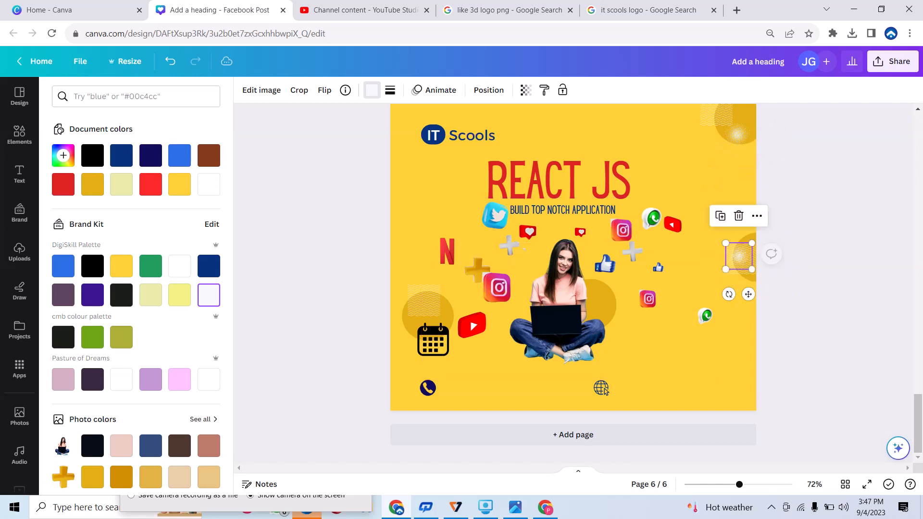
{"action": "left_click", "coordinate": [720, 216]}
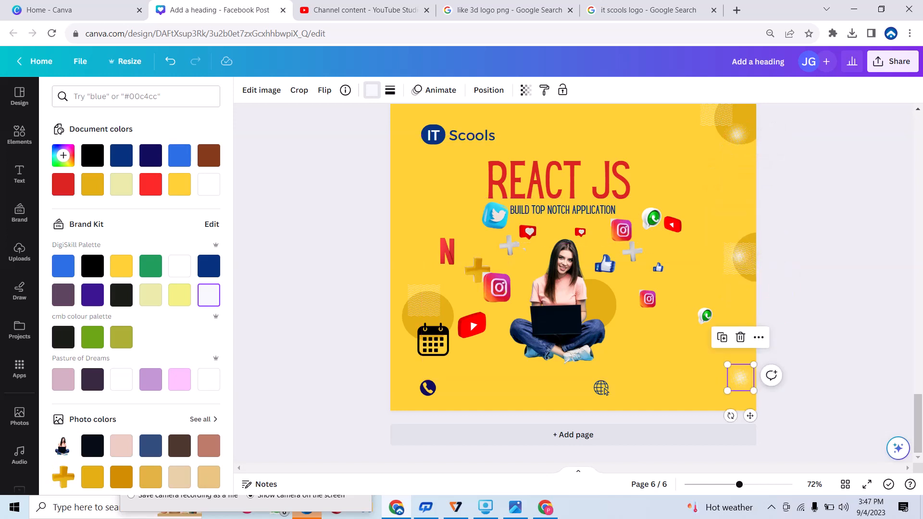
- Move the lower-right halftone dots inward and place copies beside the gold plus and on the gold circle behind the woman
{"action": "left_click_drag", "start_coordinate": [739, 377], "coordinate": [718, 351]}
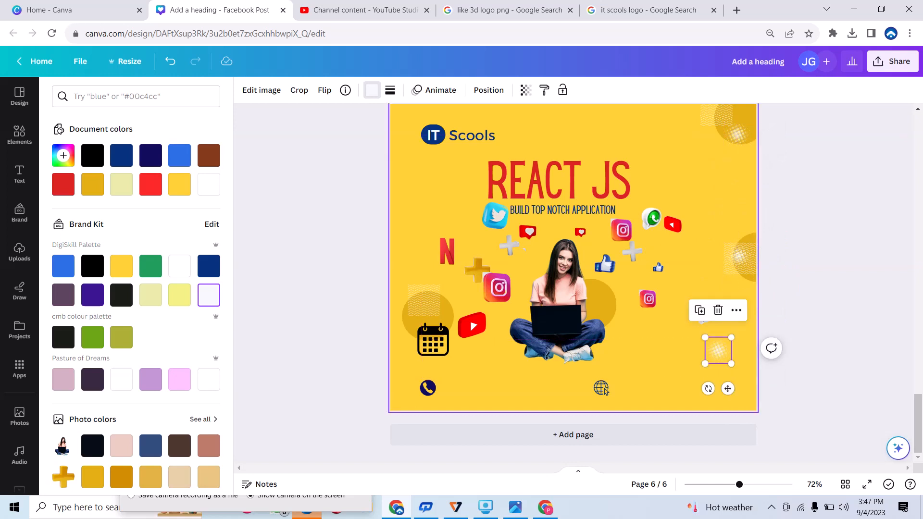
{"action": "left_click", "coordinate": [700, 310]}
{"action": "left_click_drag", "start_coordinate": [726, 358], "coordinate": [451, 293]}
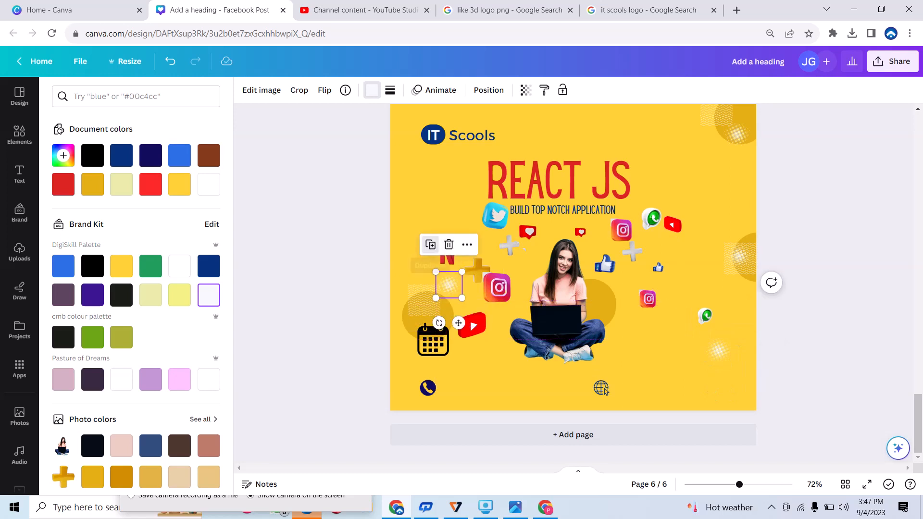
{"action": "left_click", "coordinate": [430, 244]}
{"action": "left_click_drag", "start_coordinate": [465, 330], "coordinate": [615, 337]}
{"action": "left_click_drag", "start_coordinate": [605, 298], "coordinate": [598, 295]}
{"action": "left_click", "coordinate": [663, 346]}
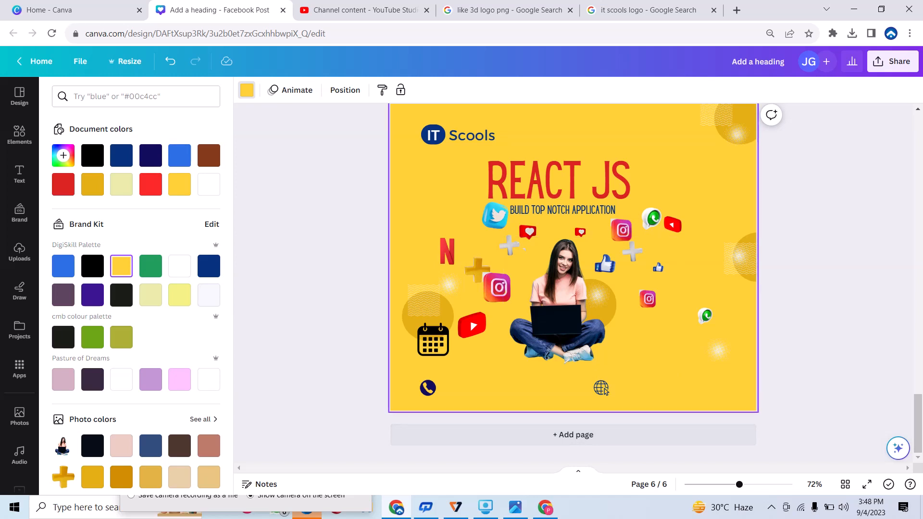
- Spread the YouTube, silver plus, Instagram and WhatsApp icons on the woman's right-hand side farther outward, and lower the woman slightly
{"action": "left_click_drag", "start_coordinate": [672, 225], "coordinate": [705, 242]}
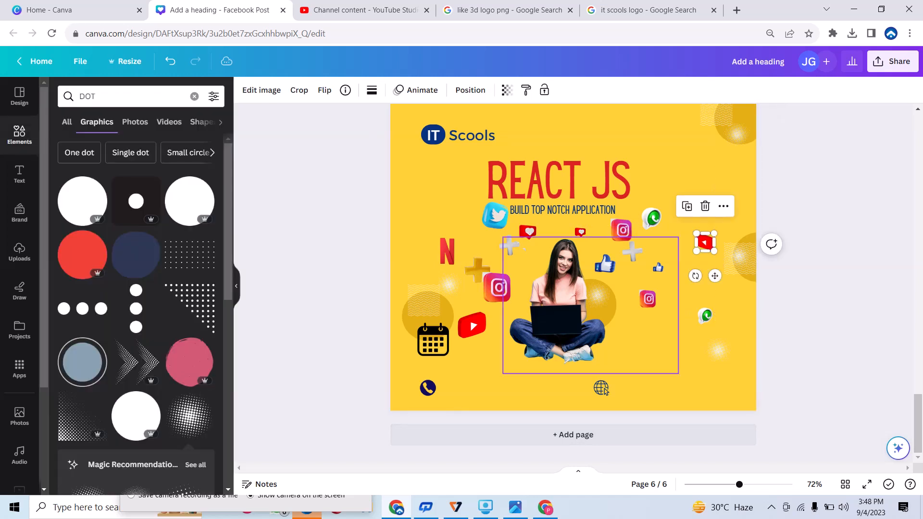
{"action": "left_click_drag", "start_coordinate": [633, 251], "coordinate": [693, 272]}
{"action": "left_click_drag", "start_coordinate": [625, 214], "coordinate": [680, 338]}
{"action": "left_click", "coordinate": [644, 196]}
{"action": "left_click", "coordinate": [654, 236]}
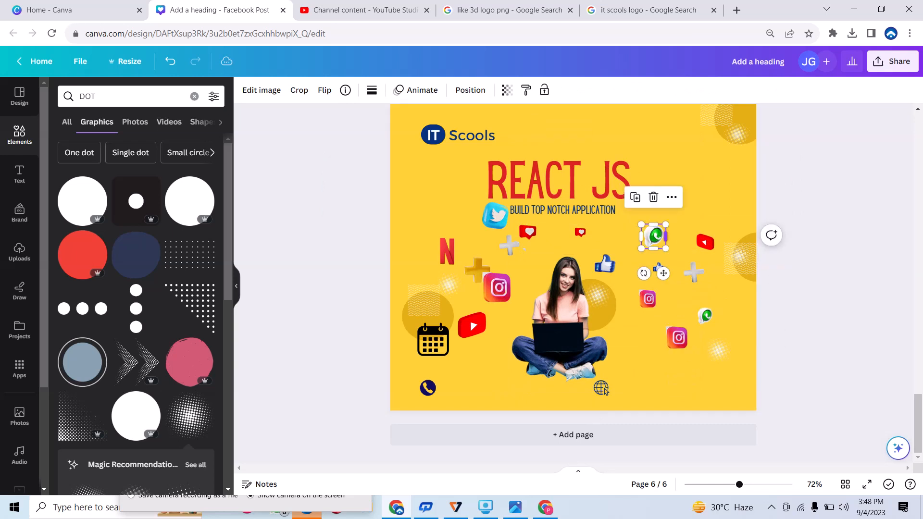
{"action": "left_click_drag", "start_coordinate": [665, 236], "coordinate": [677, 213]}
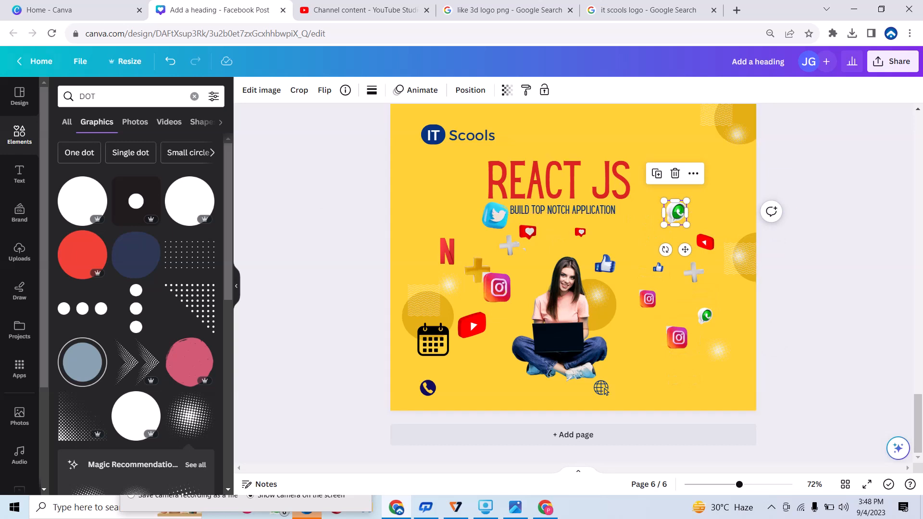
{"action": "scroll", "coordinate": [528, 291], "scroll_direction": "up", "scroll_amount": 1}
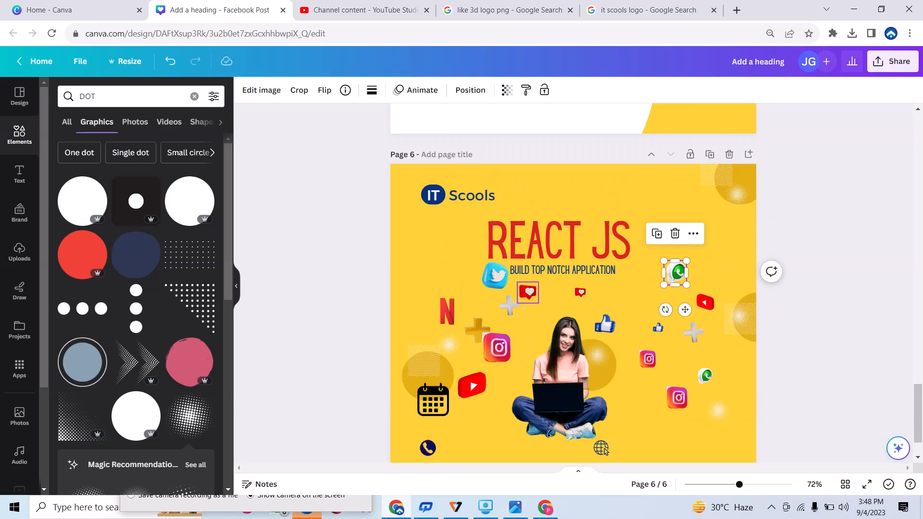
{"action": "scroll", "coordinate": [528, 292], "scroll_direction": "down", "scroll_amount": 1}
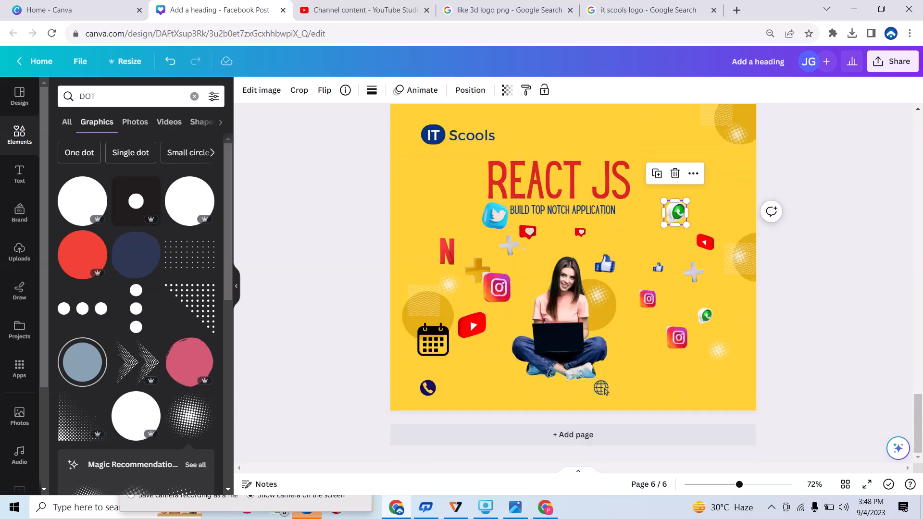
- Add the downloaded 3D LinkedIn logo inn.png to the page and remove its white background
{"action": "left_click", "coordinate": [20, 252]}
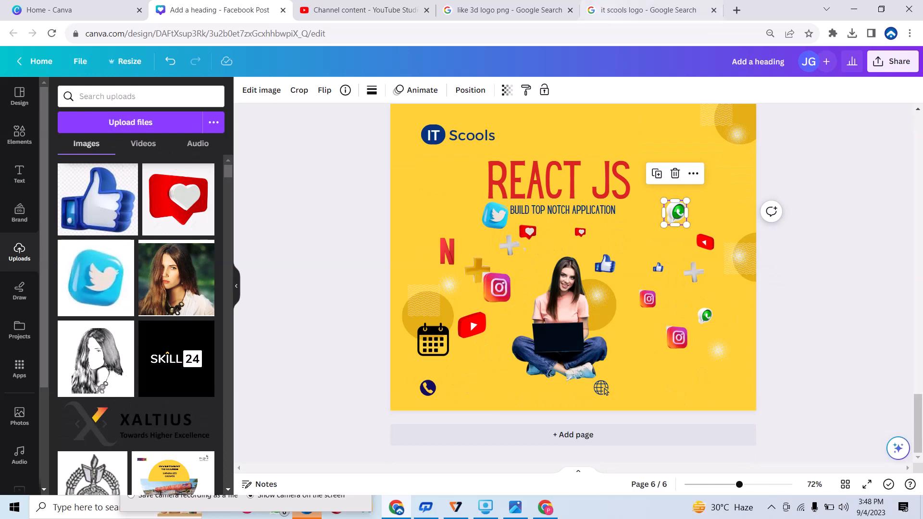
{"action": "left_click", "coordinate": [852, 33]}
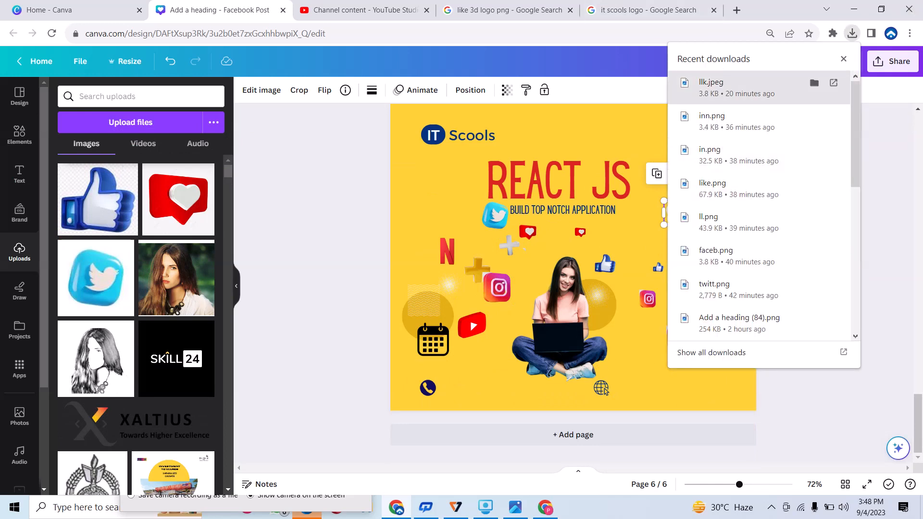
{"action": "left_click_drag", "start_coordinate": [712, 119], "coordinate": [677, 212]}
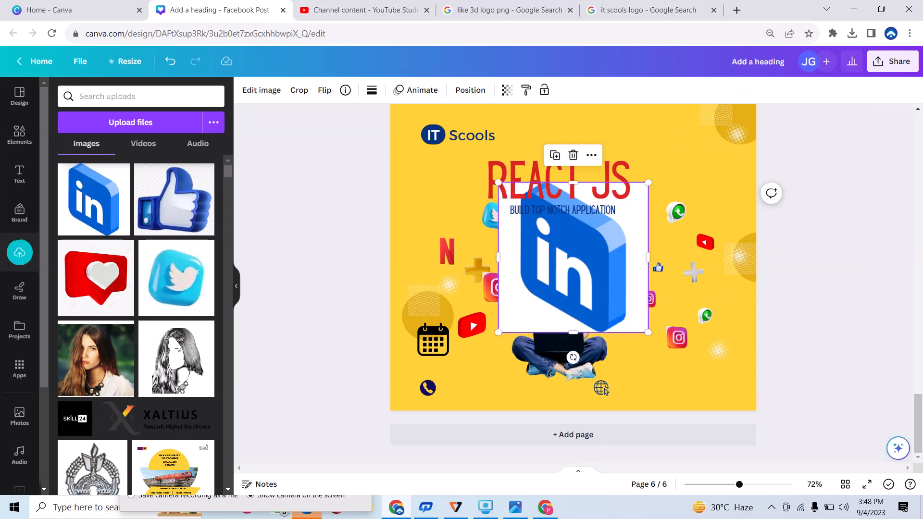
{"action": "left_click", "coordinate": [261, 90]}
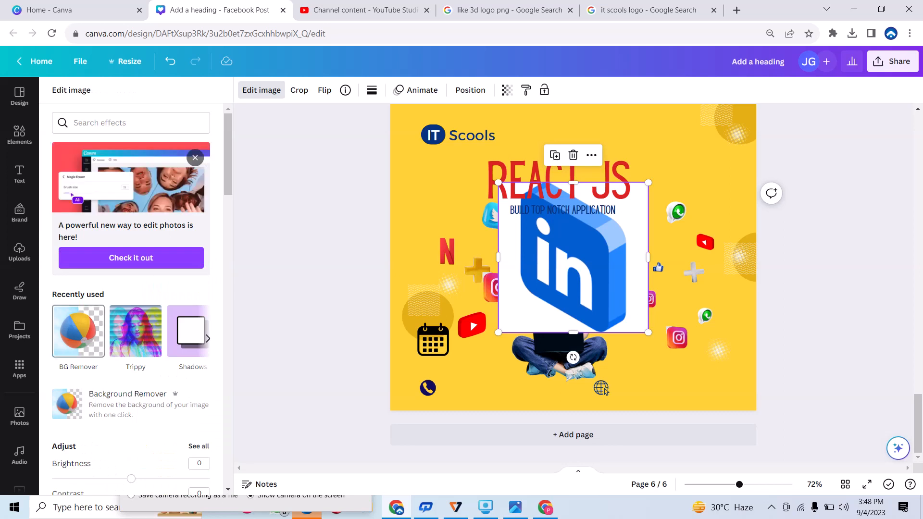
{"action": "left_click", "coordinate": [78, 331]}
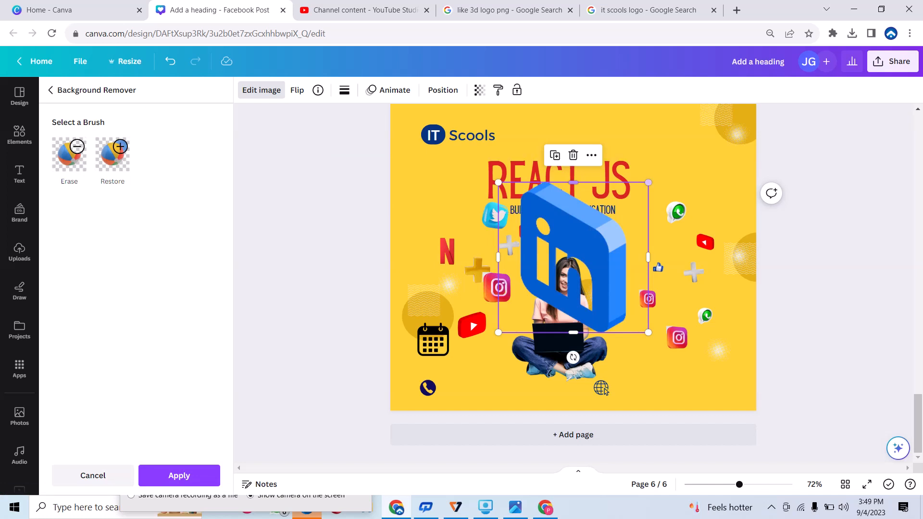
- Shrink the LinkedIn logo to icon size and place it between the small Instagram and small WhatsApp icons
{"action": "left_click_drag", "start_coordinate": [648, 183], "coordinate": [672, 298]}
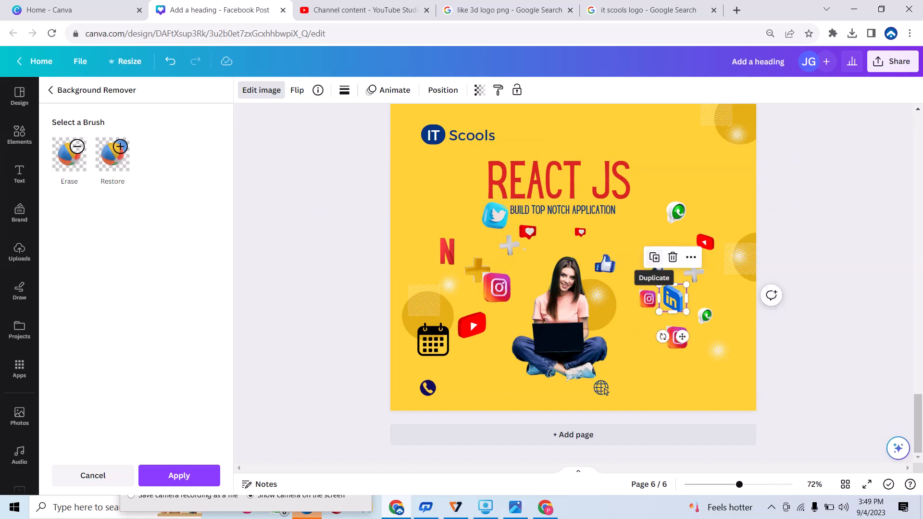
{"action": "left_click", "coordinate": [655, 257]}
{"action": "left_click_drag", "start_coordinate": [692, 317], "coordinate": [686, 311]}
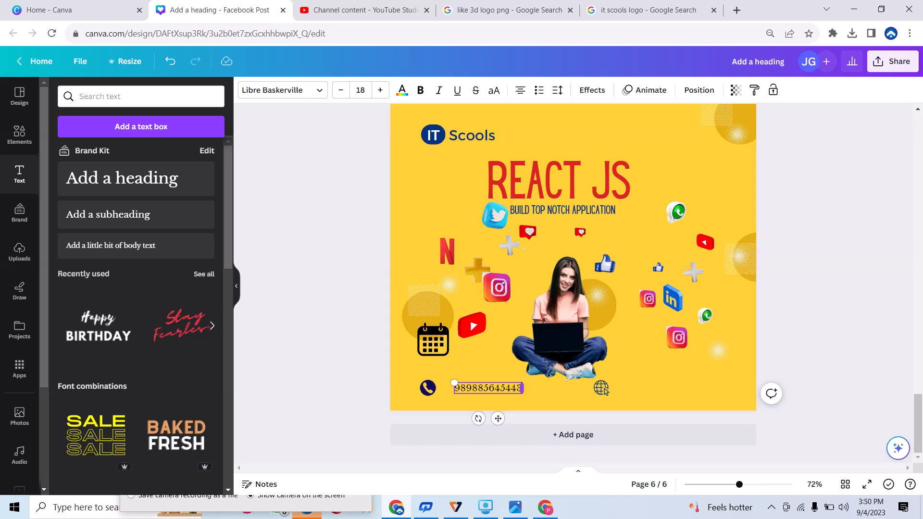
- Widen the phone number text box, color the number dark blue and set its font to Intro Rust
{"action": "left_click_drag", "start_coordinate": [521, 388], "coordinate": [558, 388]}
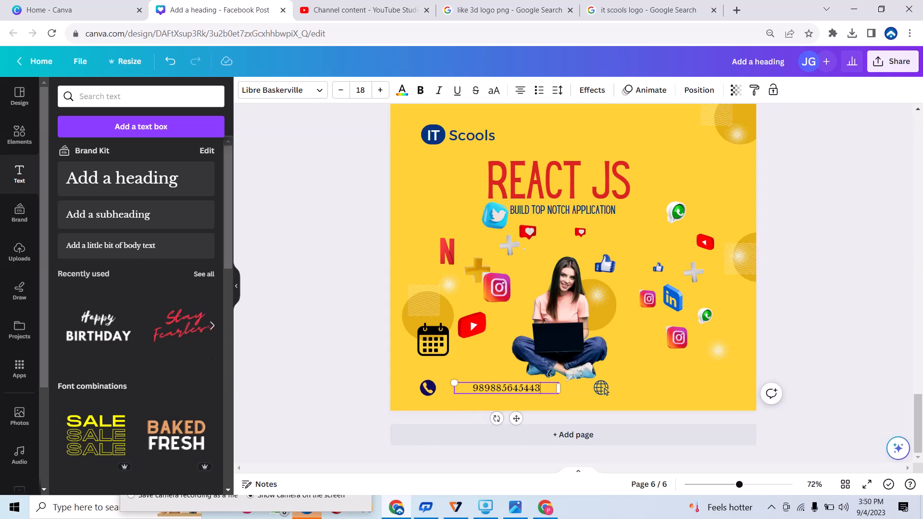
{"action": "key", "text": "ctrl+a"}
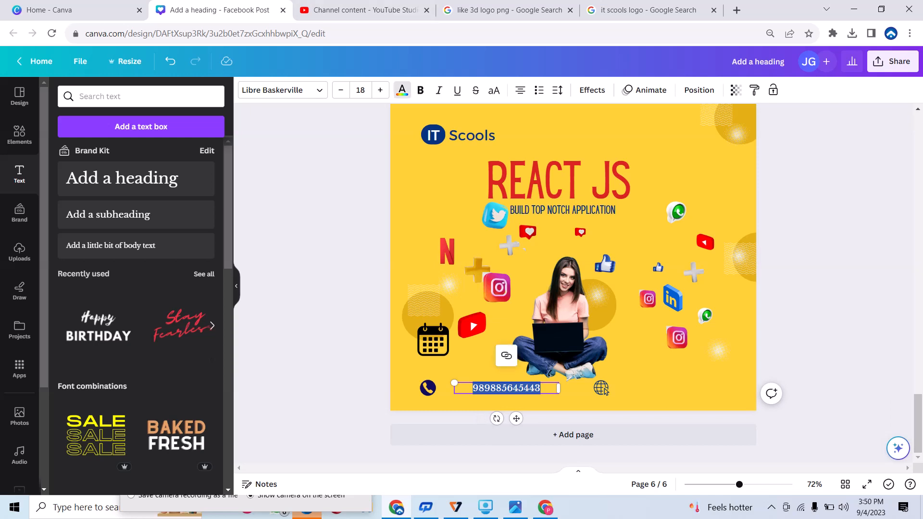
{"action": "left_click", "coordinate": [402, 89]}
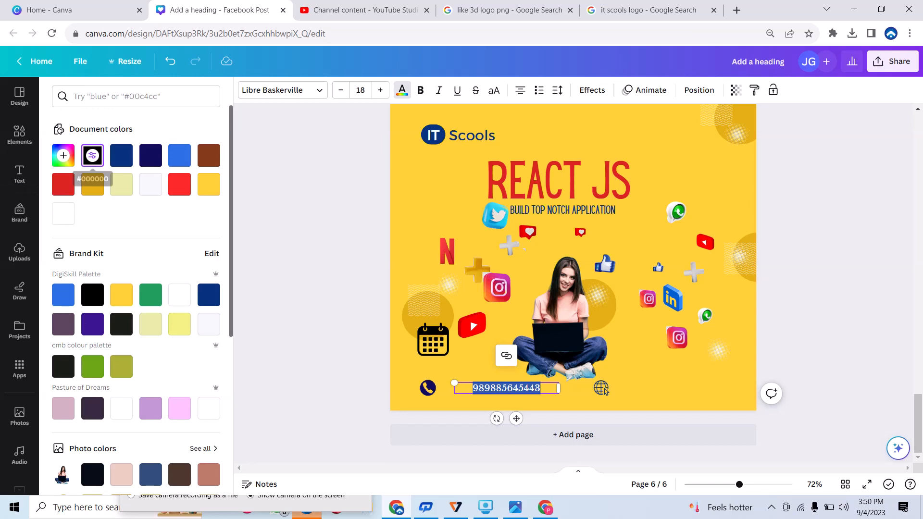
{"action": "left_click", "coordinate": [121, 155]}
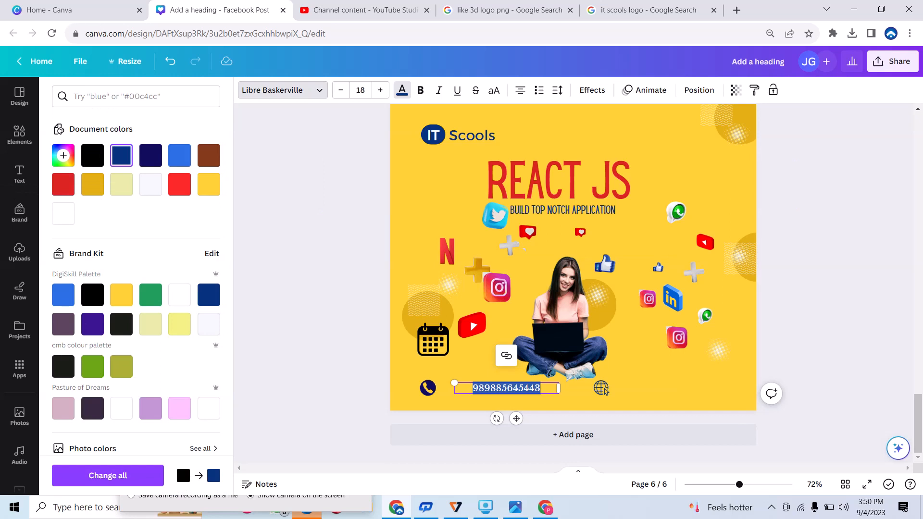
{"action": "left_click", "coordinate": [283, 90]}
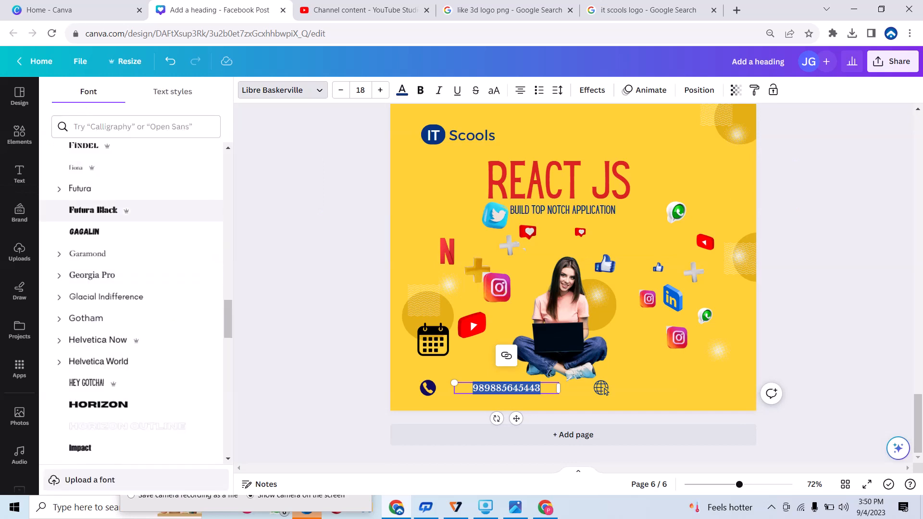
{"action": "scroll", "coordinate": [130, 311], "scroll_direction": "down", "scroll_amount": 4}
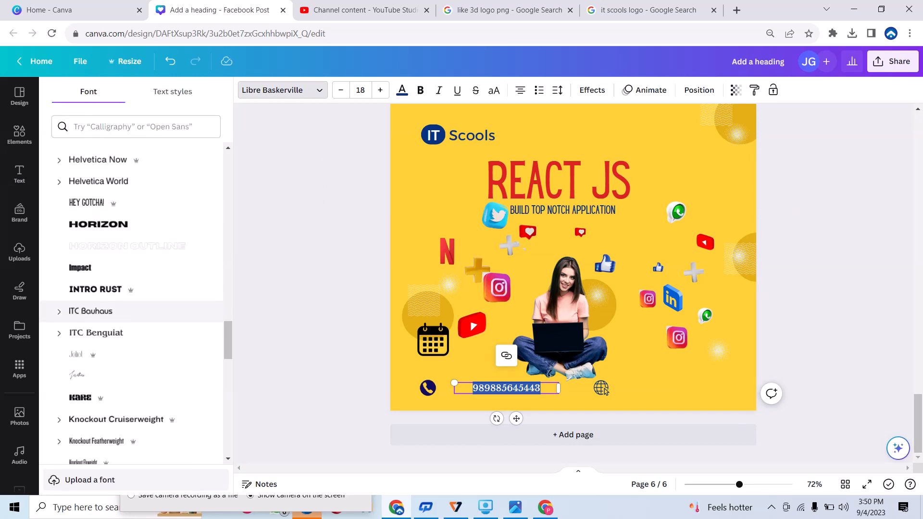
{"action": "left_click", "coordinate": [96, 289]}
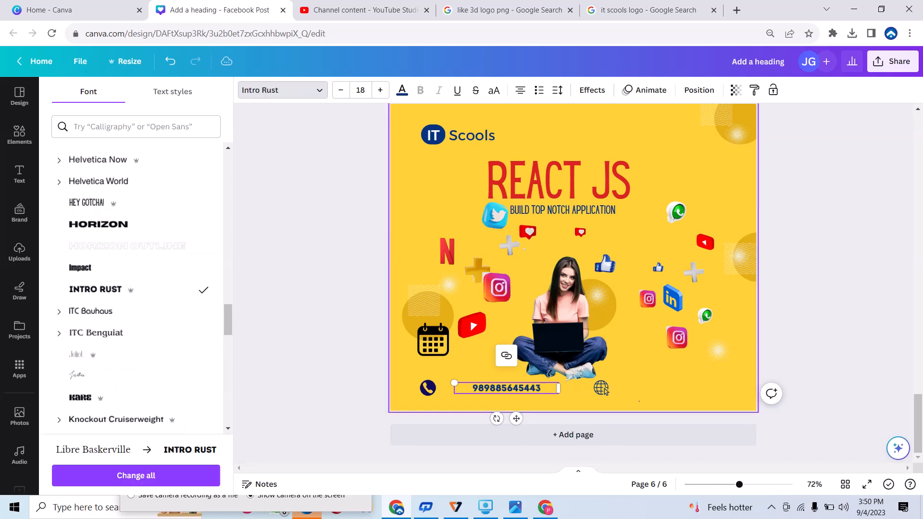
{"action": "left_click", "coordinate": [639, 401]}
- Duplicate the phone number text and place the copy beside the globe icon
{"action": "left_click", "coordinate": [507, 388]}
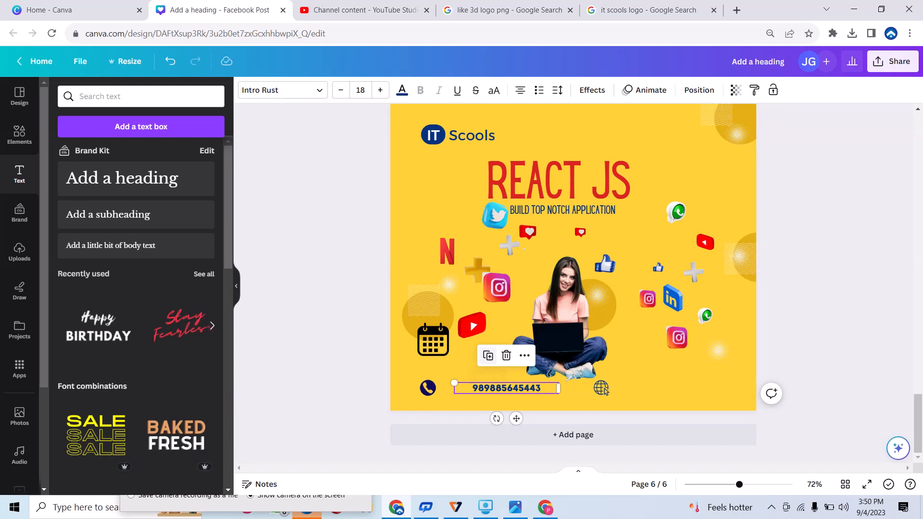
{"action": "left_click", "coordinate": [488, 356]}
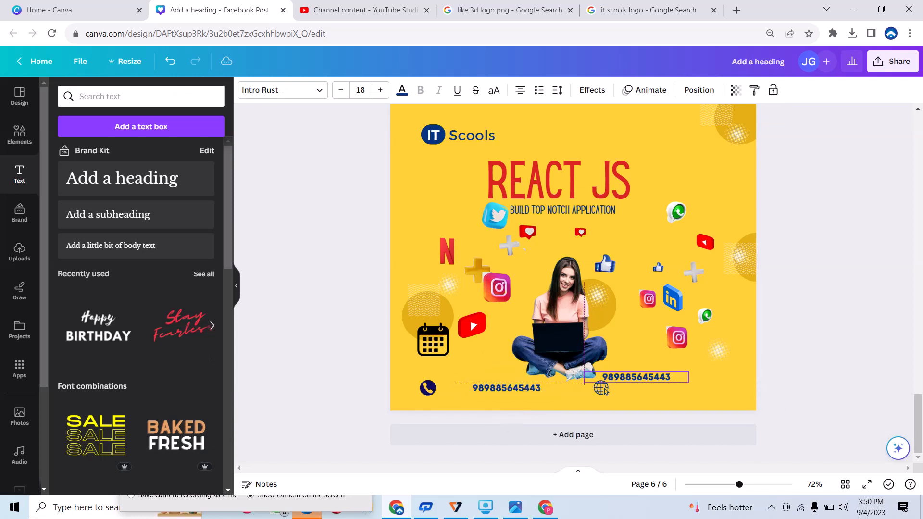
{"action": "left_click_drag", "start_coordinate": [636, 377], "coordinate": [667, 387]}
{"action": "double_click", "coordinate": [666, 387]}
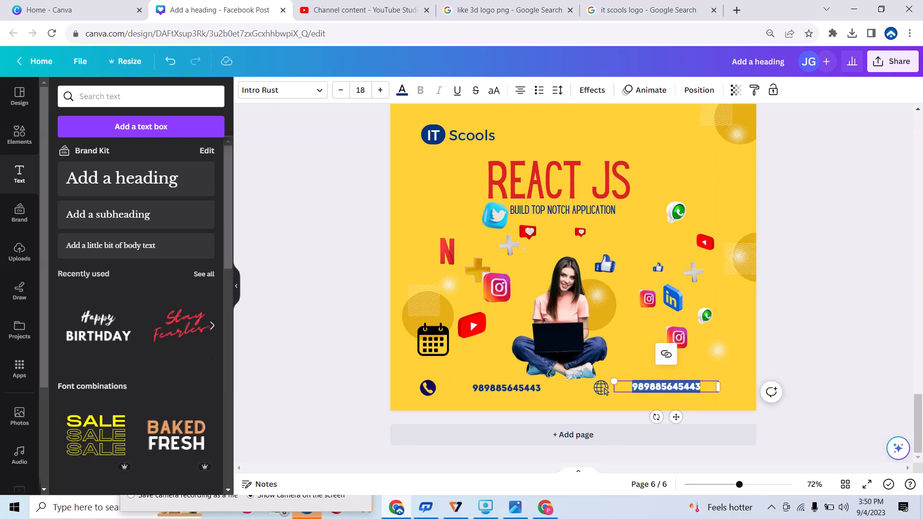
{"action": "key", "text": "BackSpace"}
{"action": "type", "text": "www"}
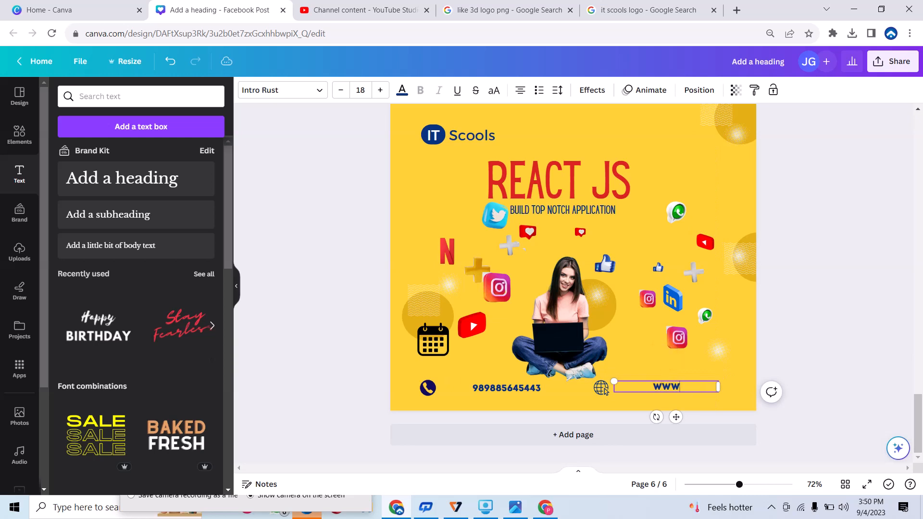
{"action": "type", "text": "."}
{"action": "type", "text": "ITSCOOLS"}
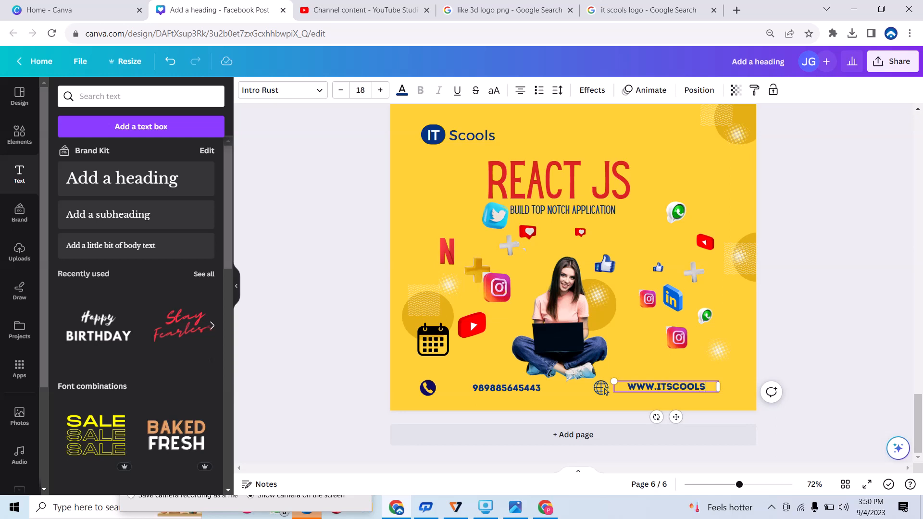
{"action": "type", "text": ".CO"}
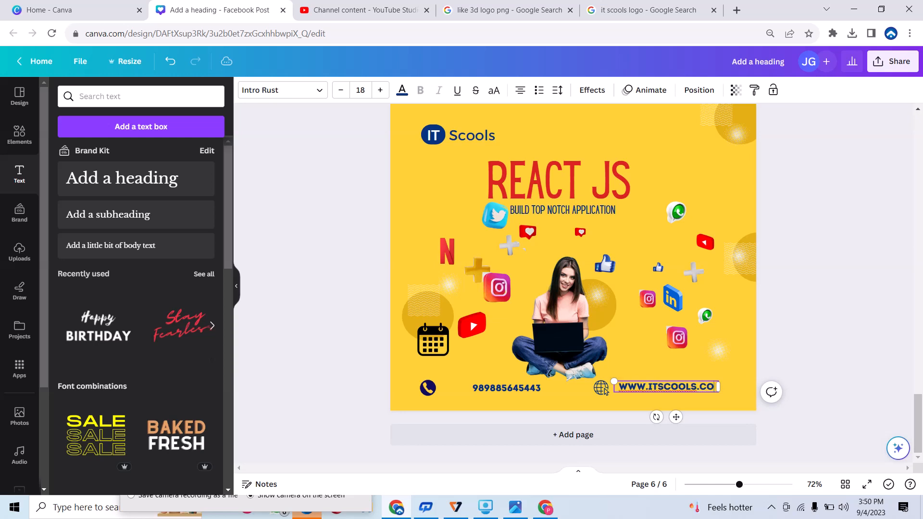
{"action": "type", "text": "M"}
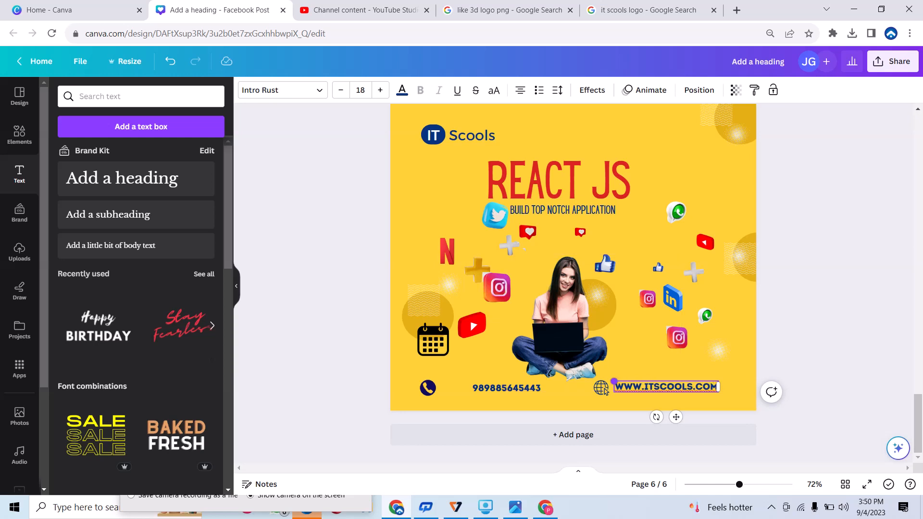